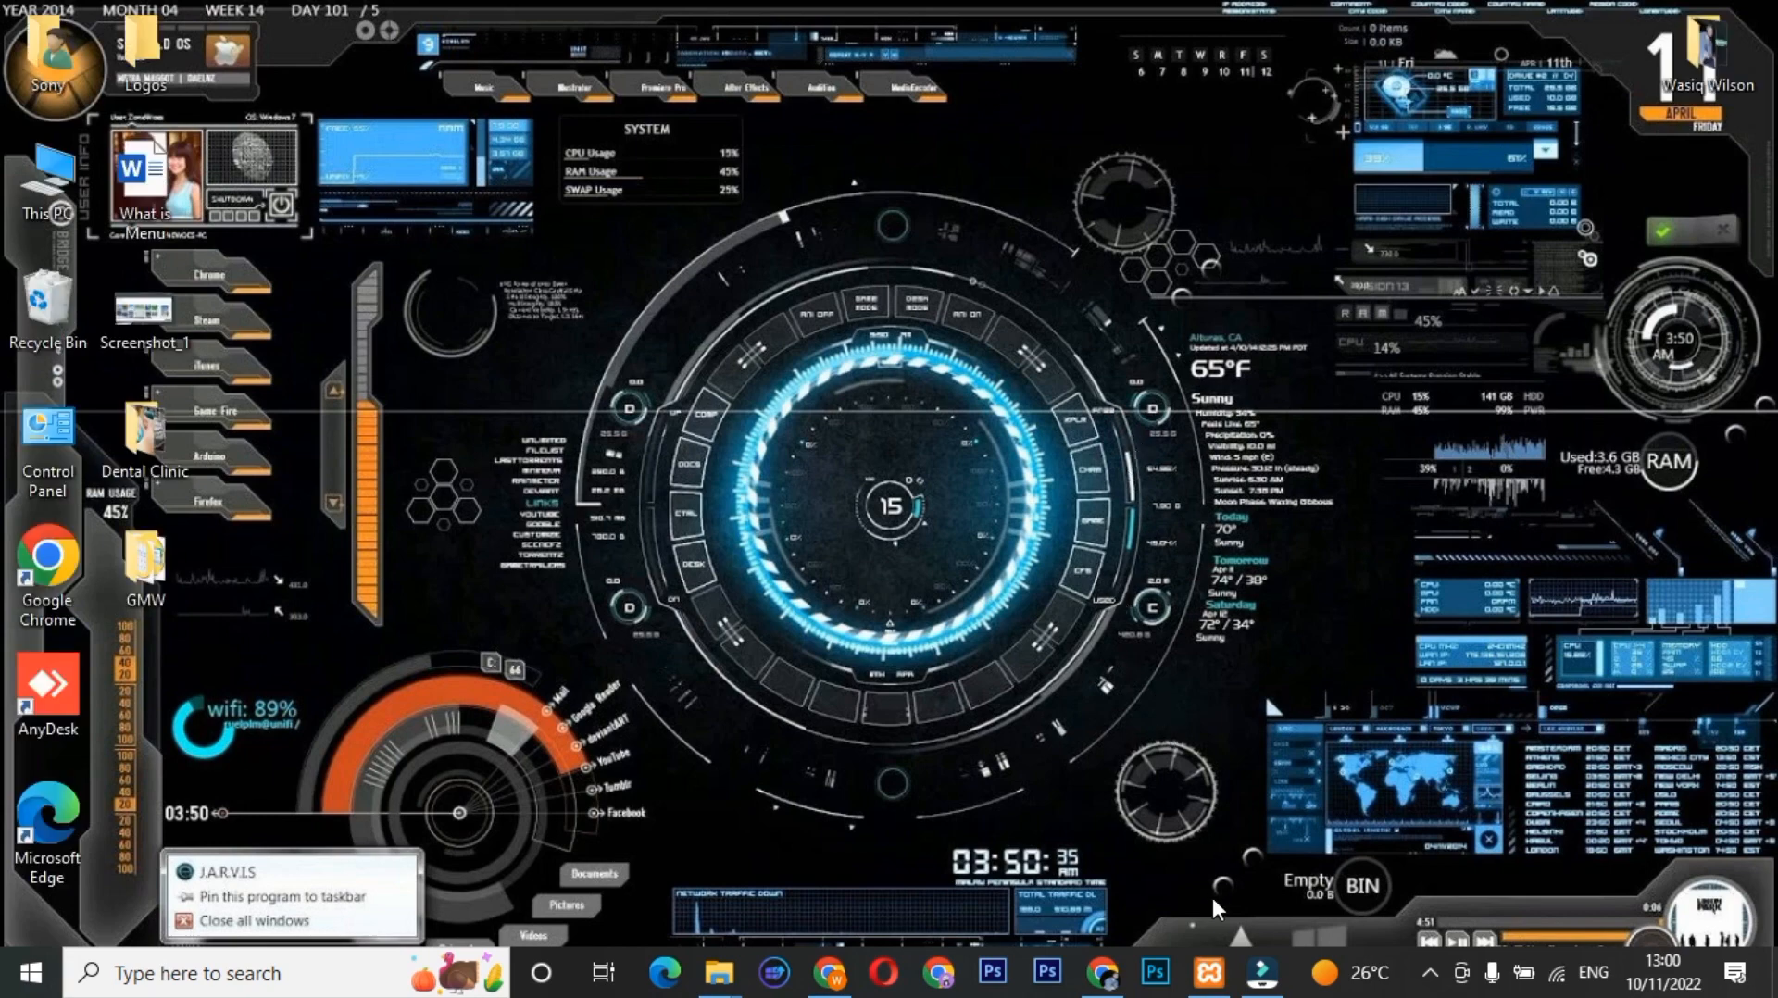
# Start Apache and MySQL in the XAMPP Control Panel, then minimize the panel.
pyautogui.click(1208, 972)
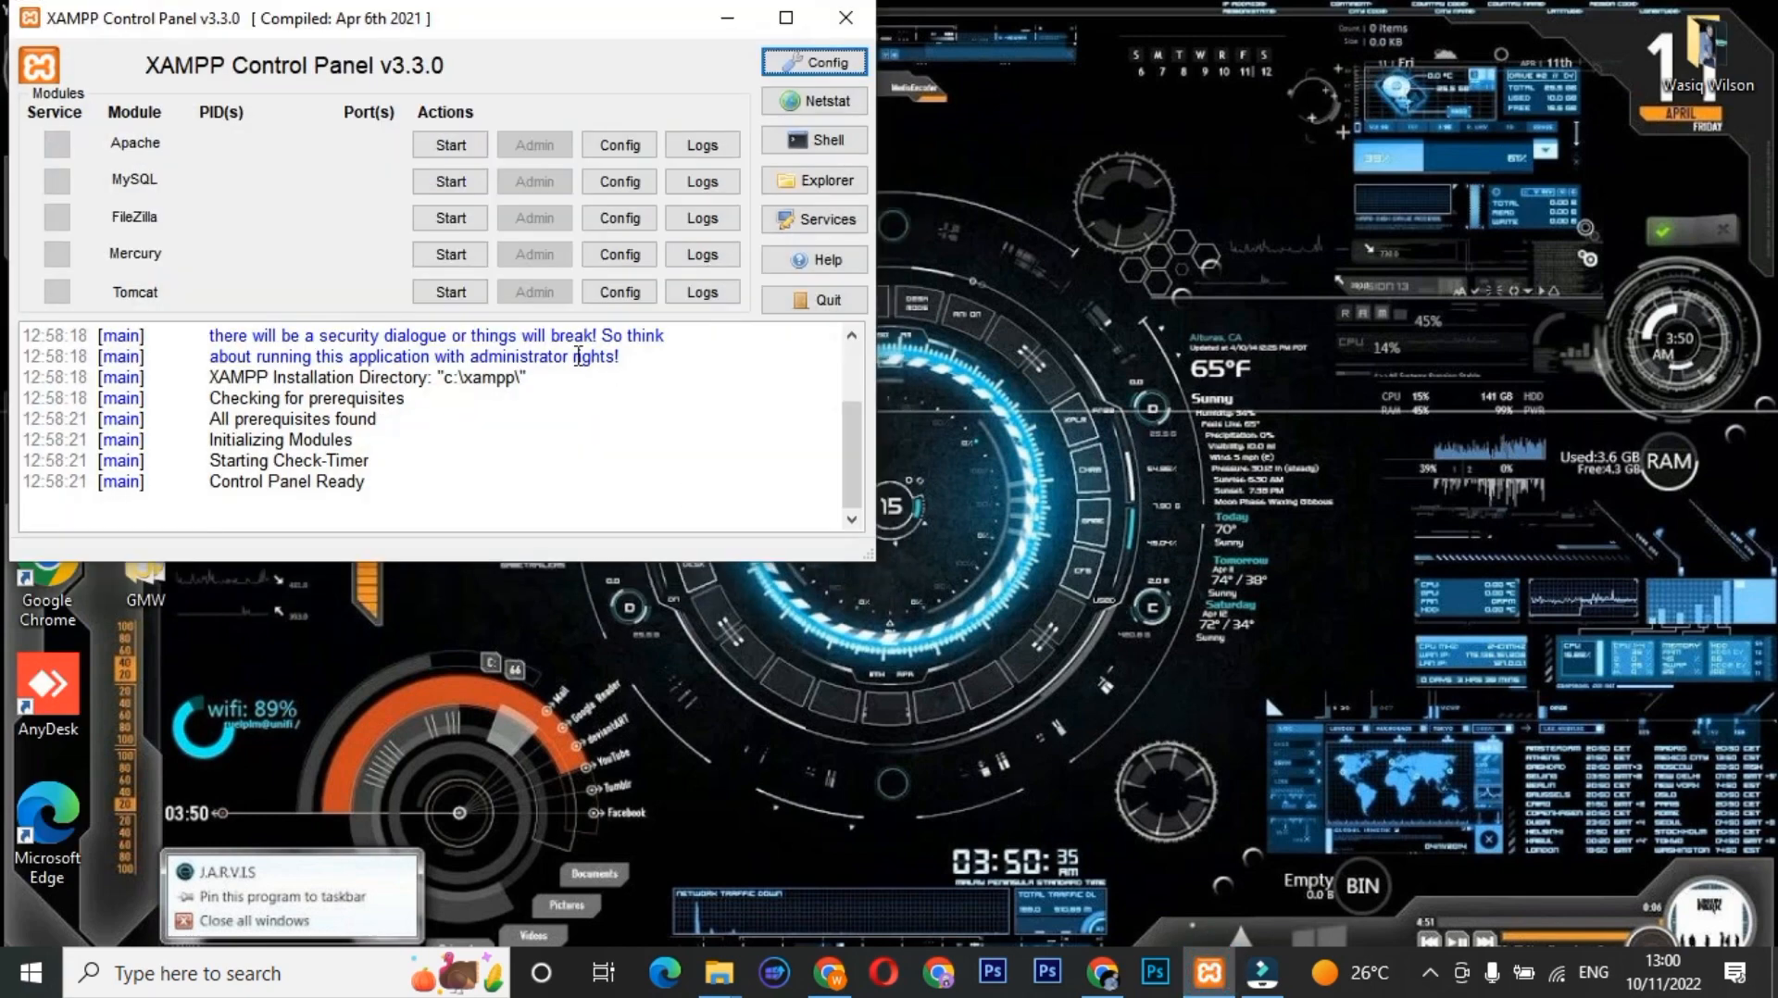
pyautogui.click(451, 145)
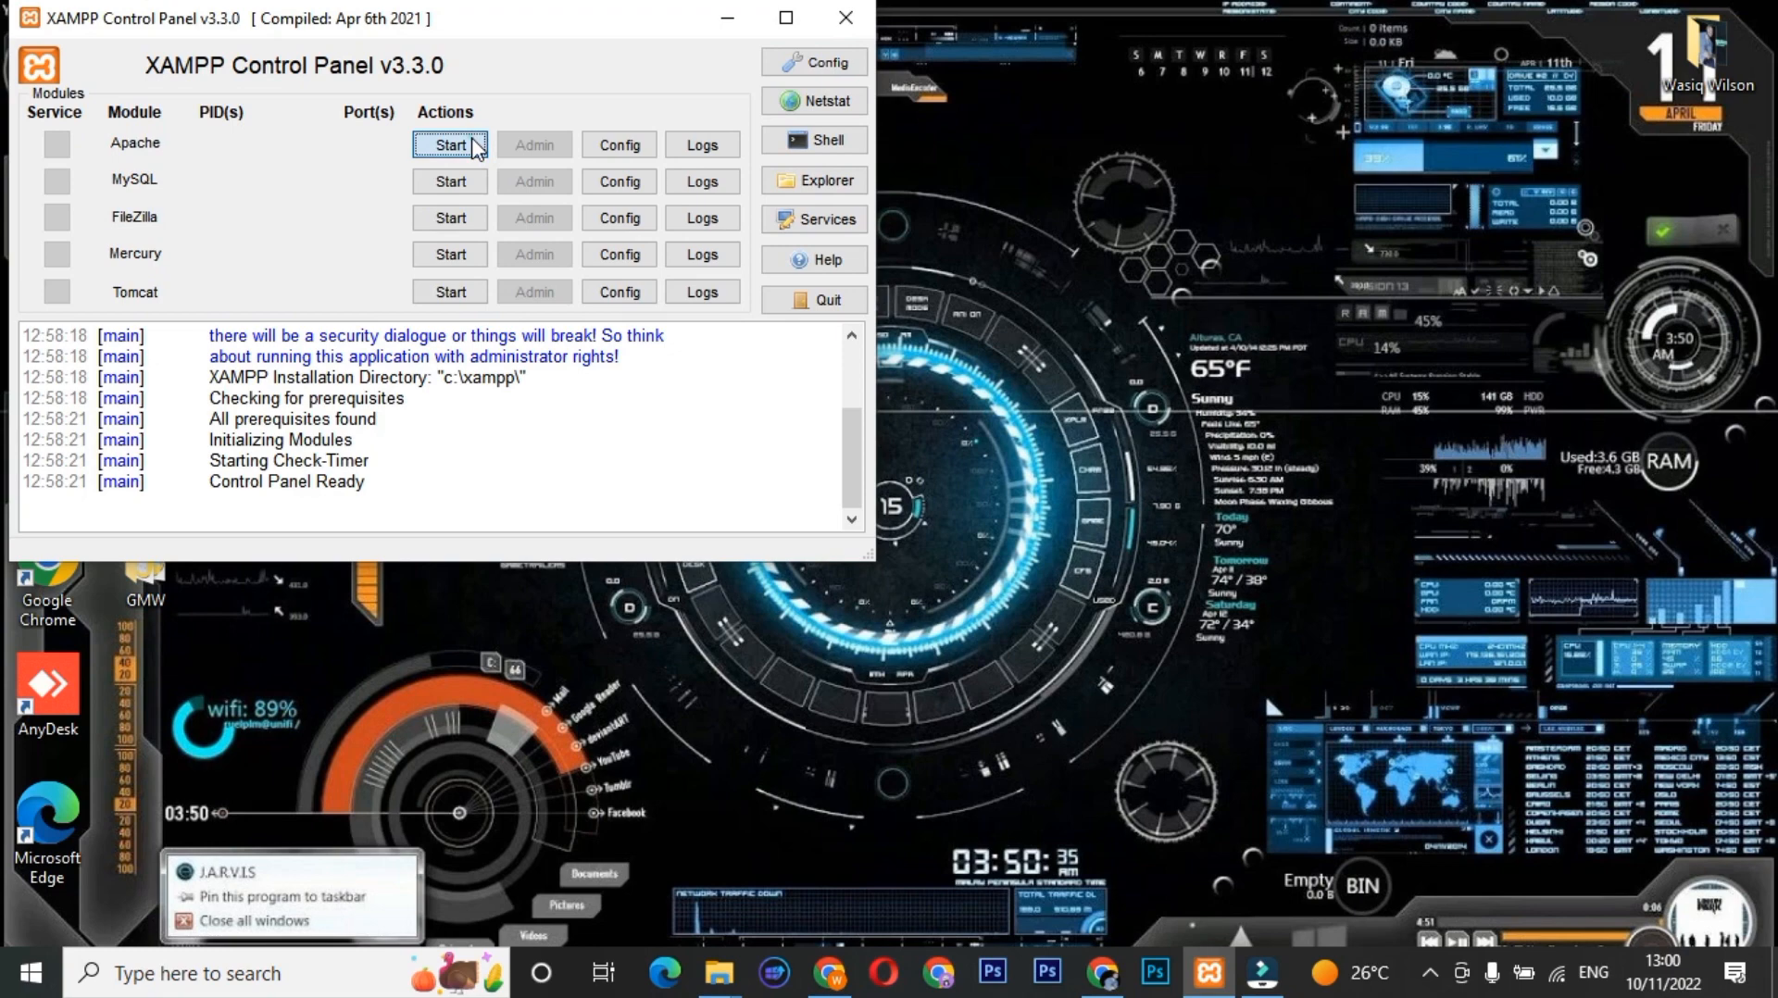
pyautogui.click(475, 182)
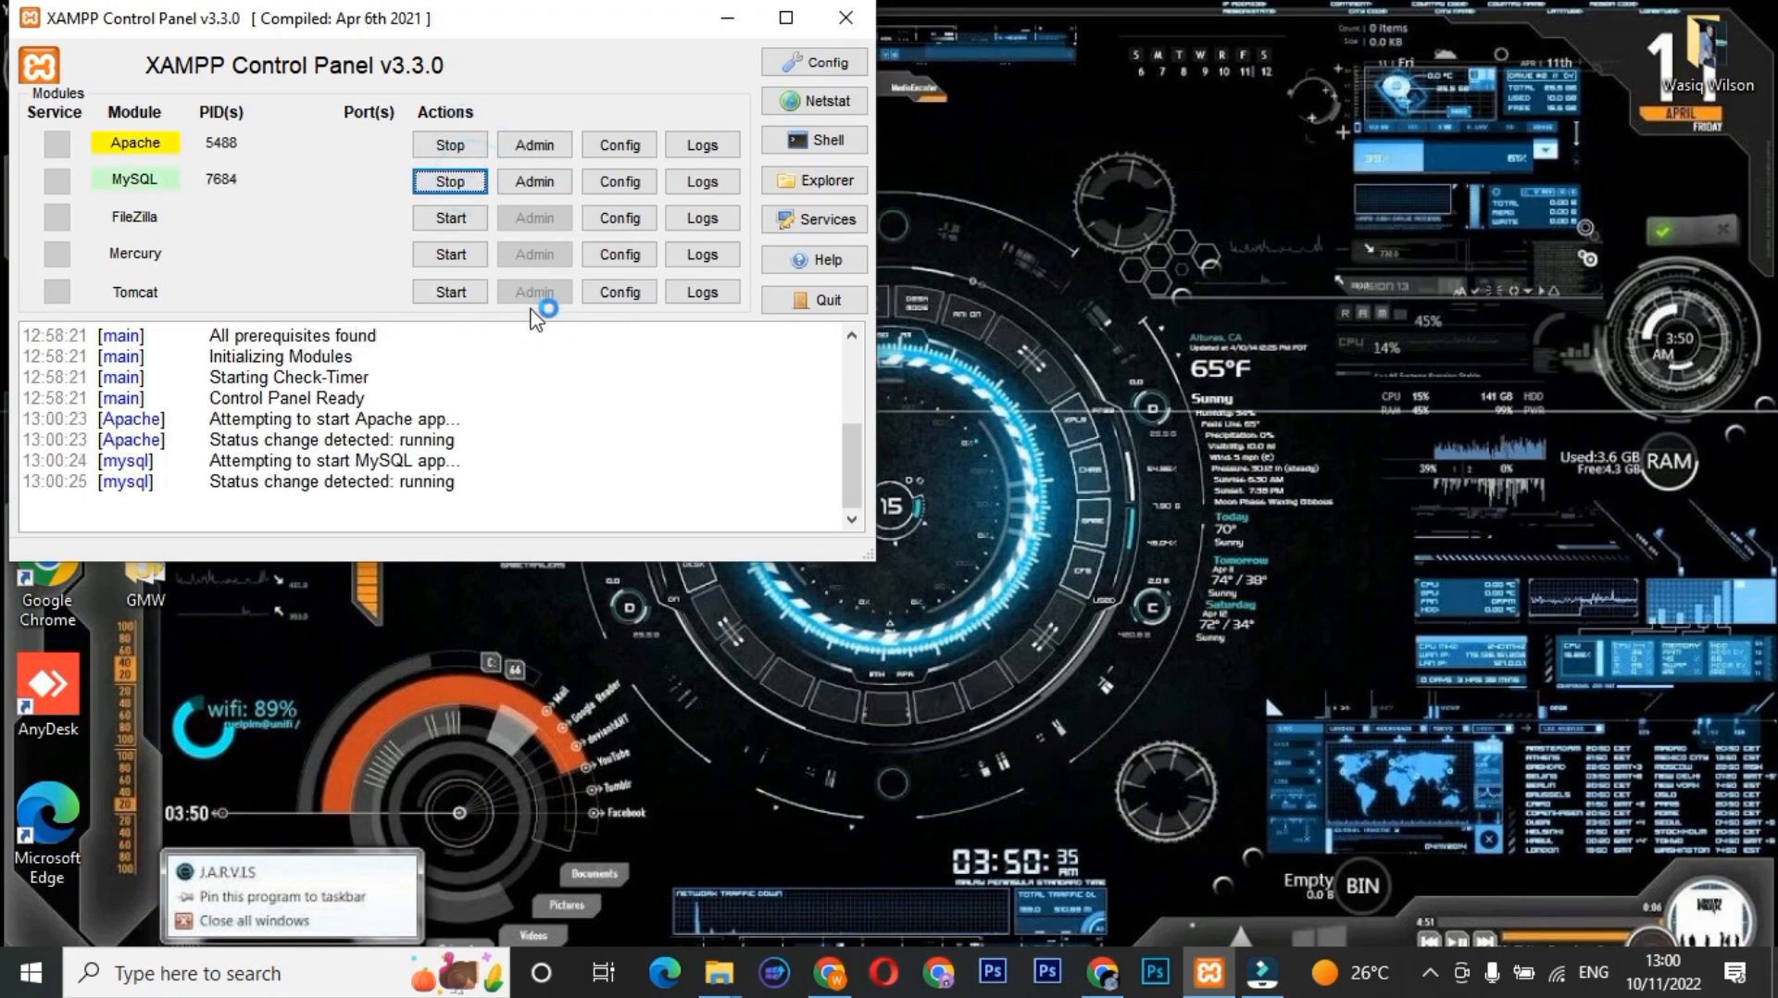
pyautogui.click(727, 19)
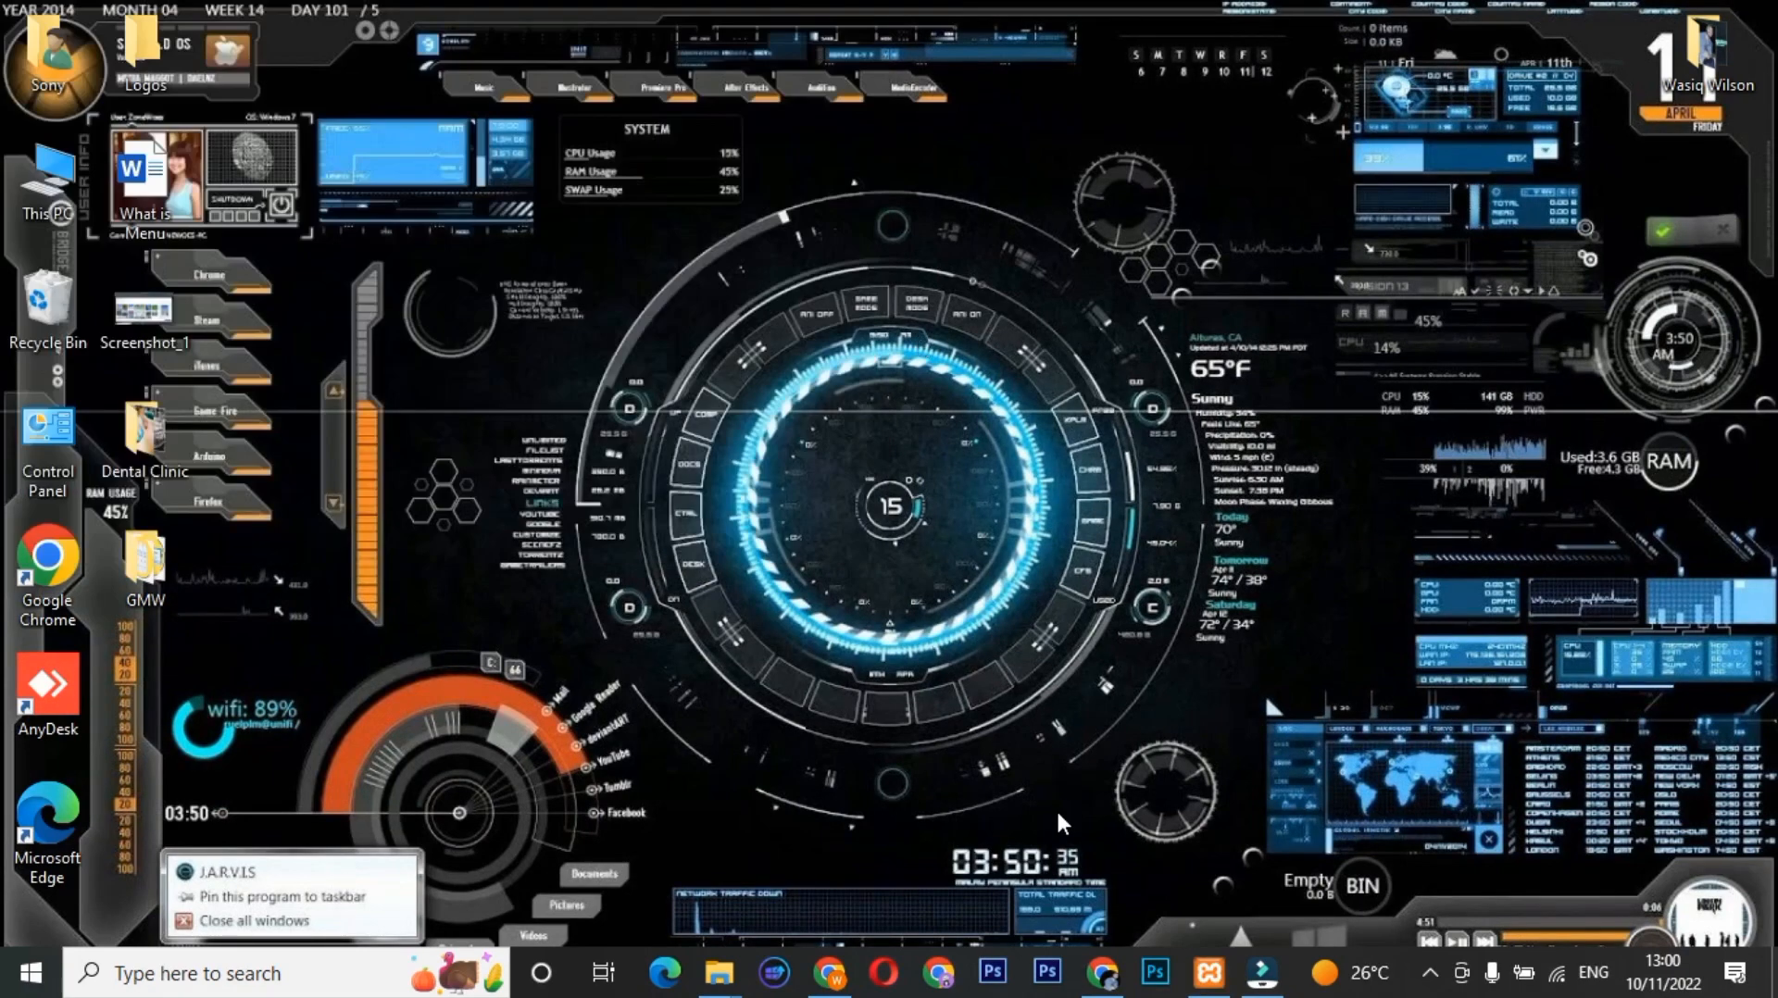
# Load the localhost MR AQUARIUS wp-admin Dashboard in Chrome.
pyautogui.click(1102, 972)
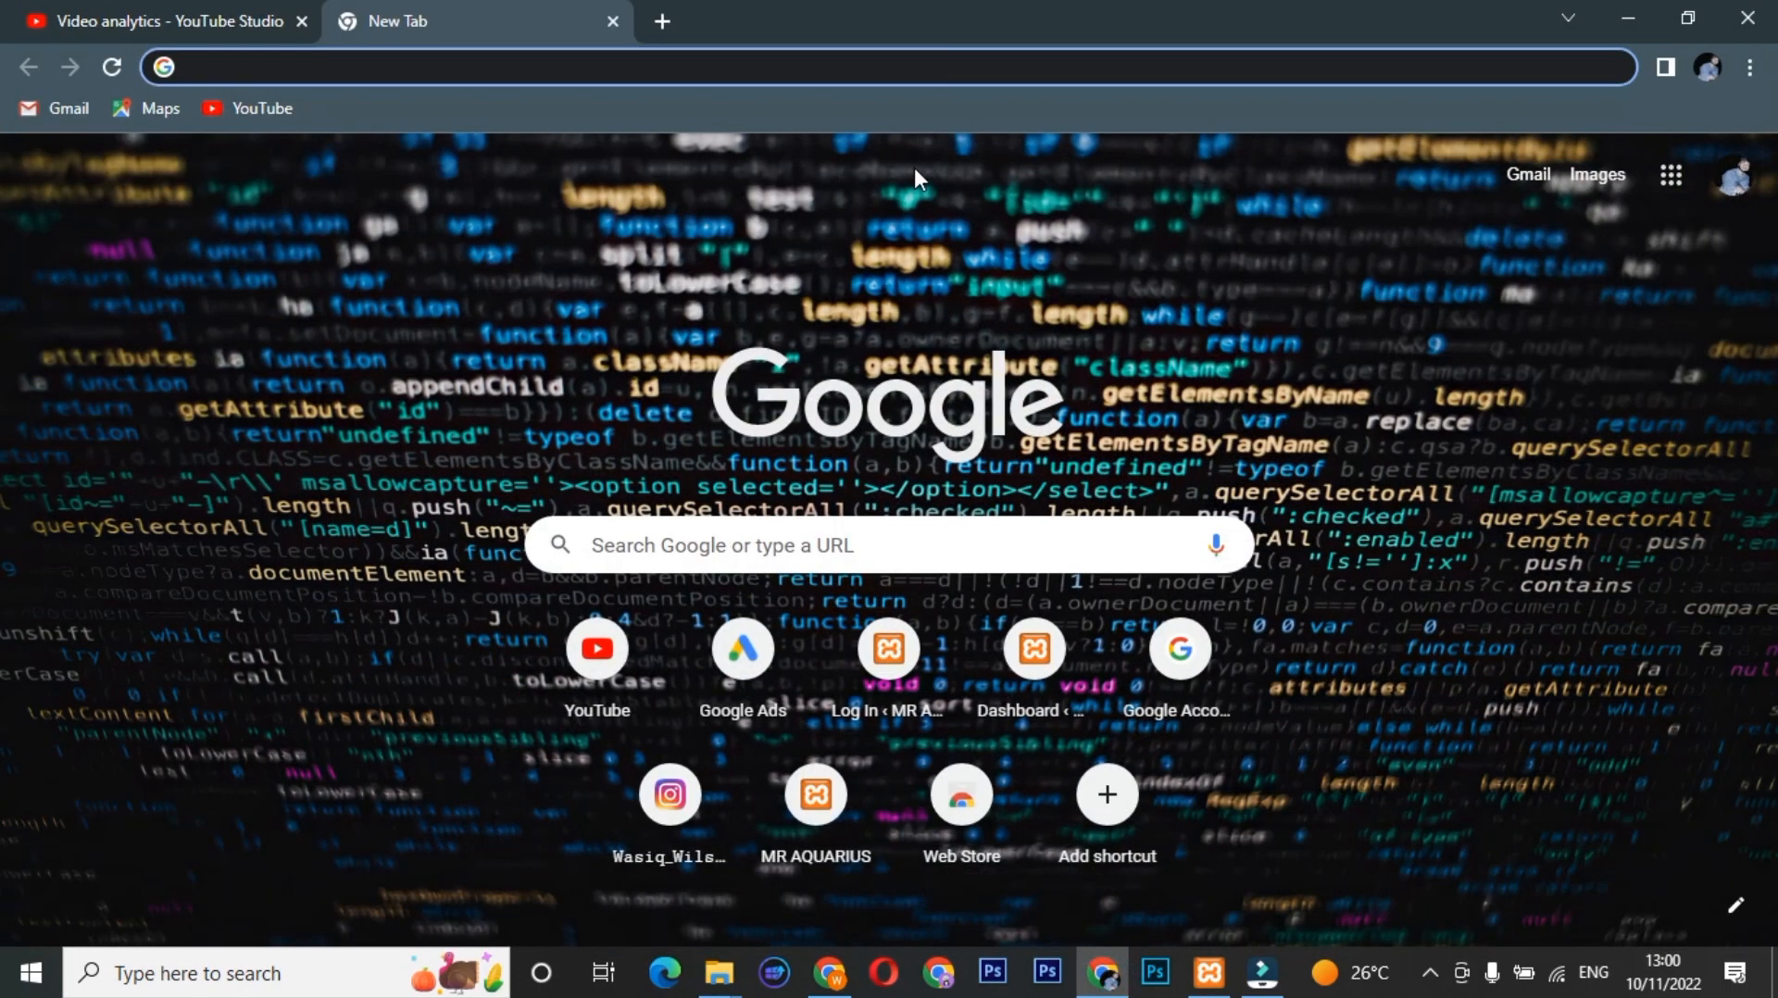
pyautogui.write('localhost/MR AQUARIUS/wp-admin/')
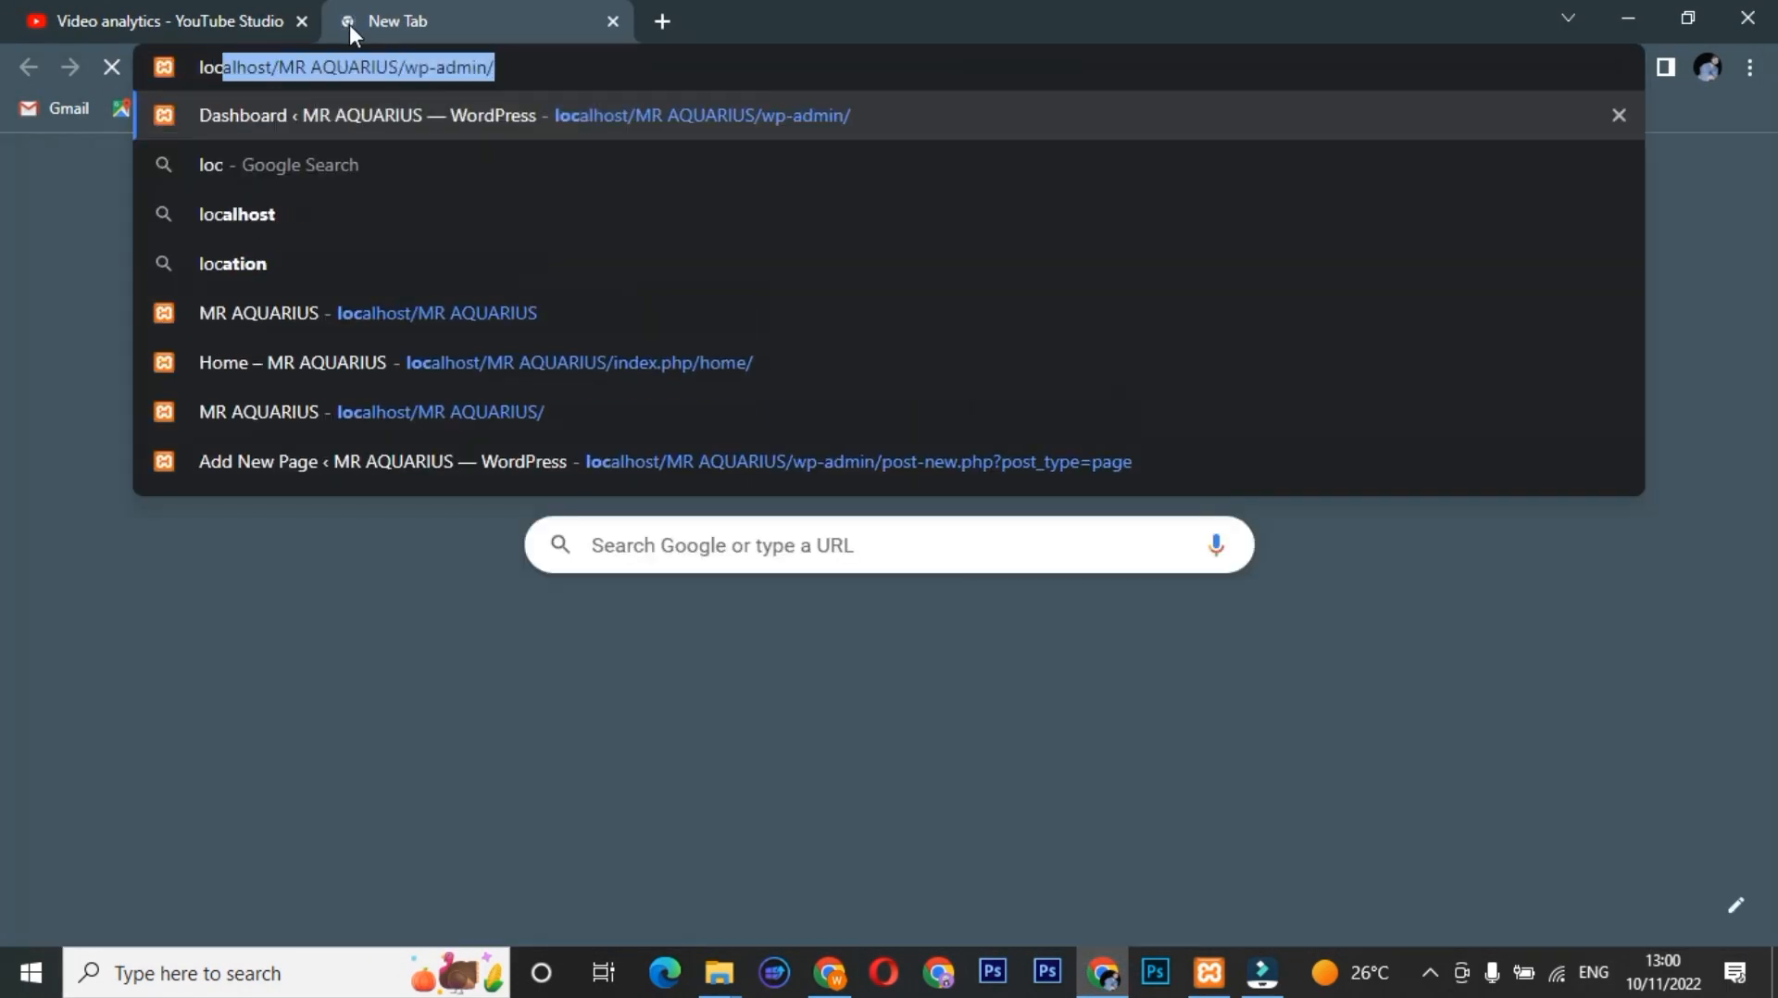
pyautogui.press('Return')
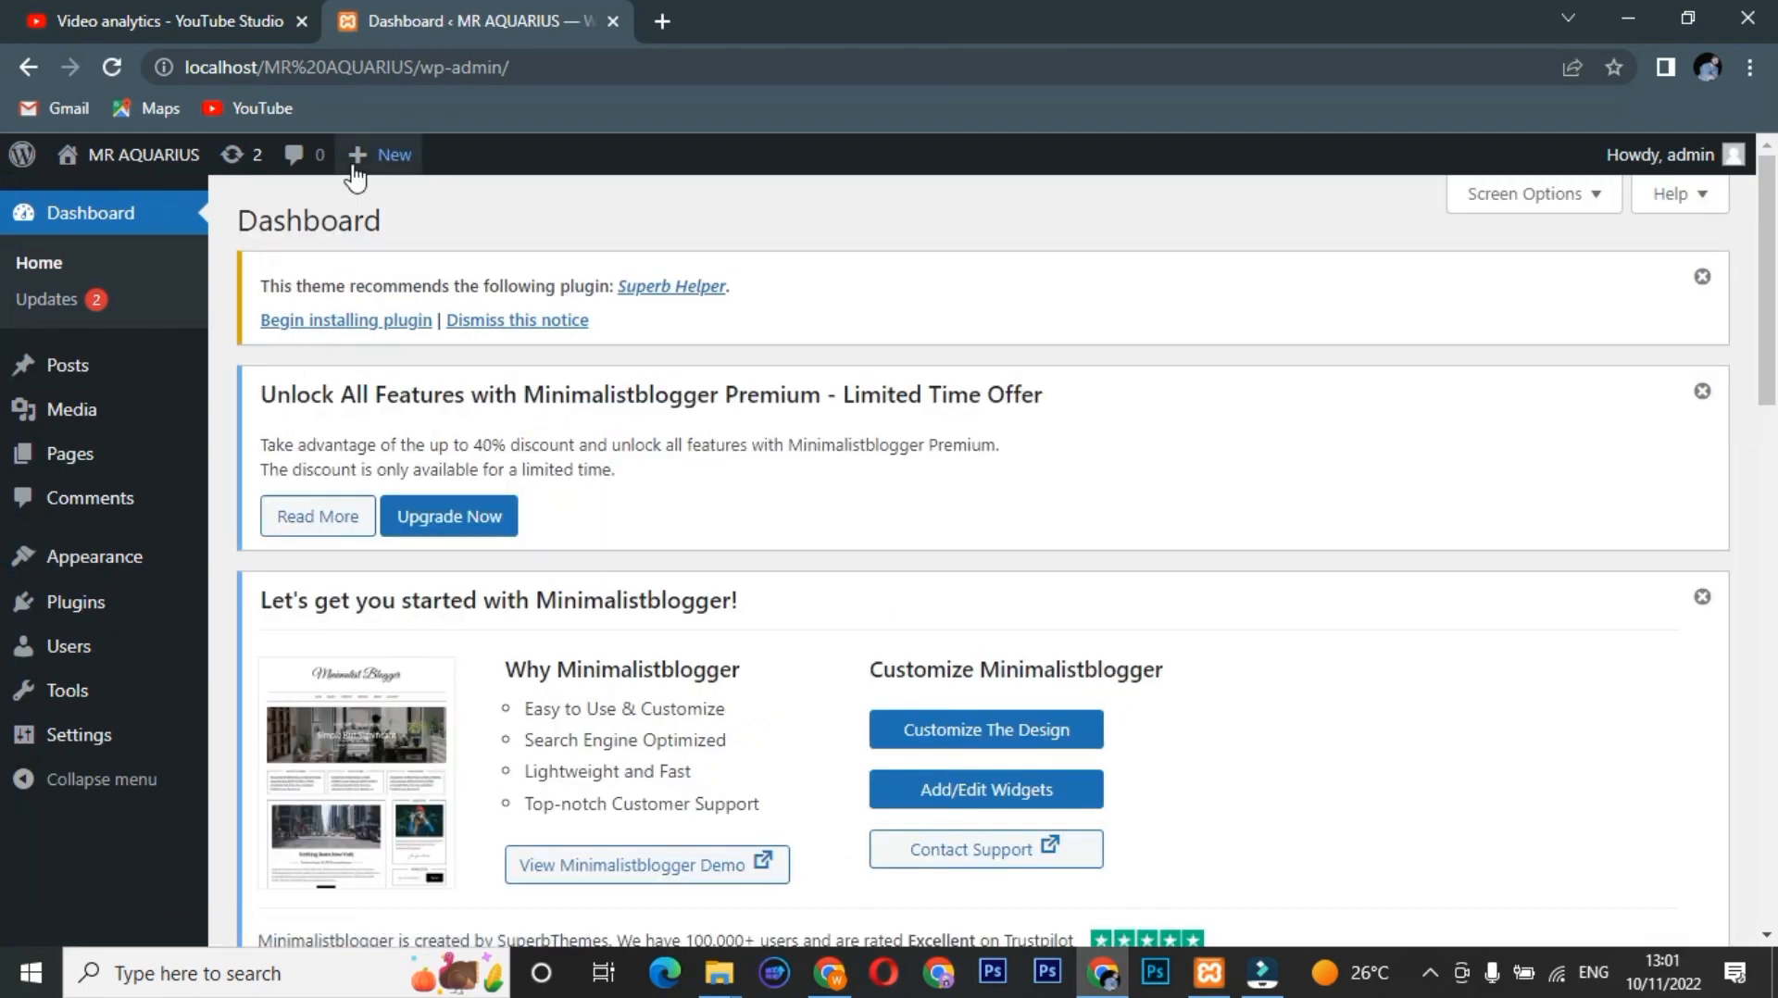
# Open the public site in a new tab, view it, and return to the Dashboard.
pyautogui.moveTo(136, 183)
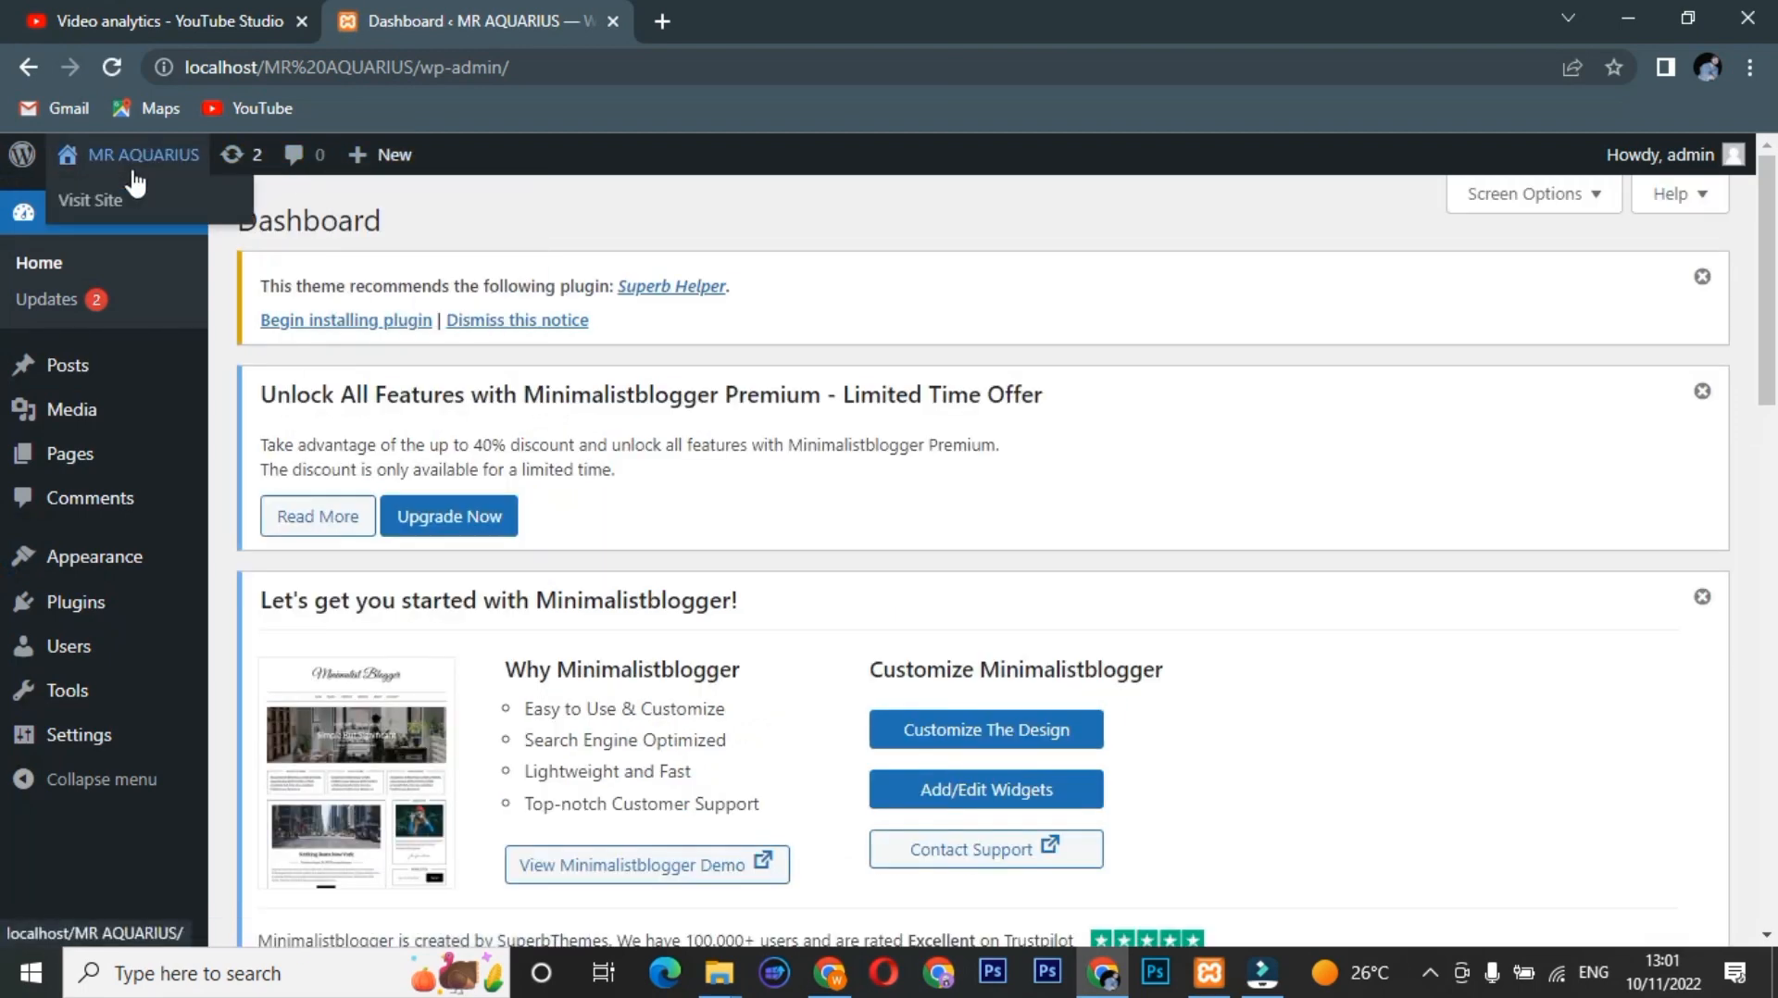
pyautogui.rightClick(135, 209)
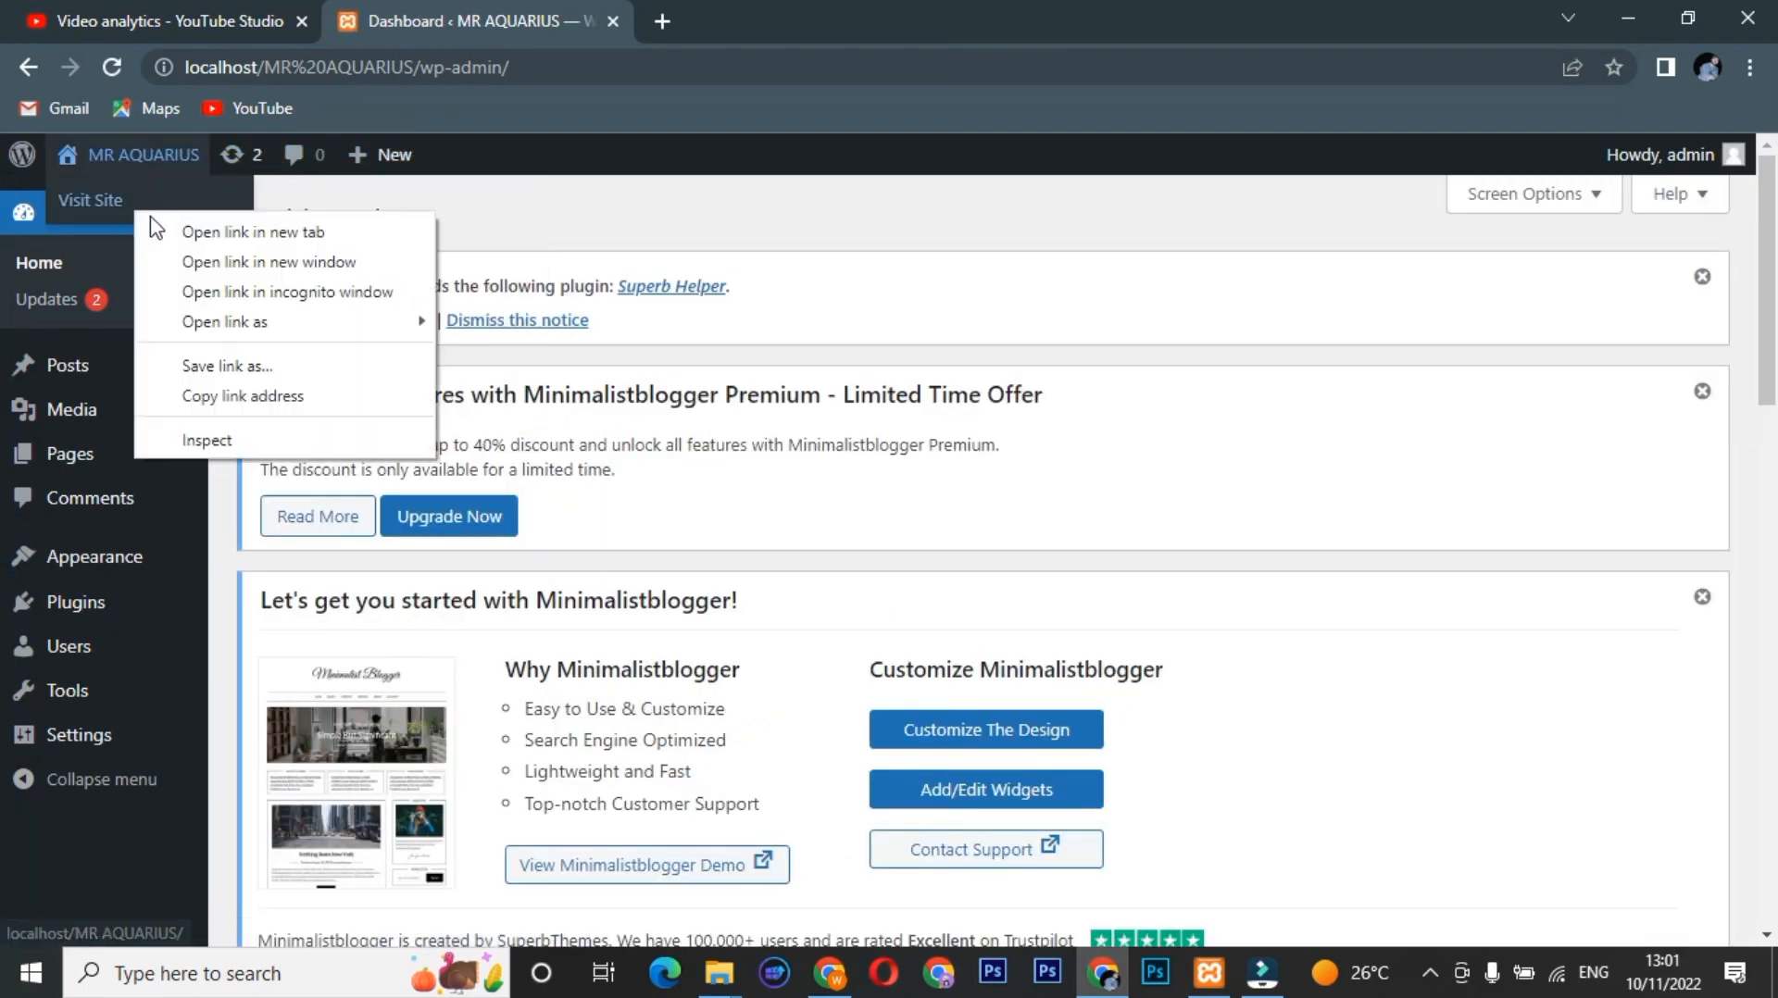
pyautogui.click(154, 223)
pyautogui.click(780, 13)
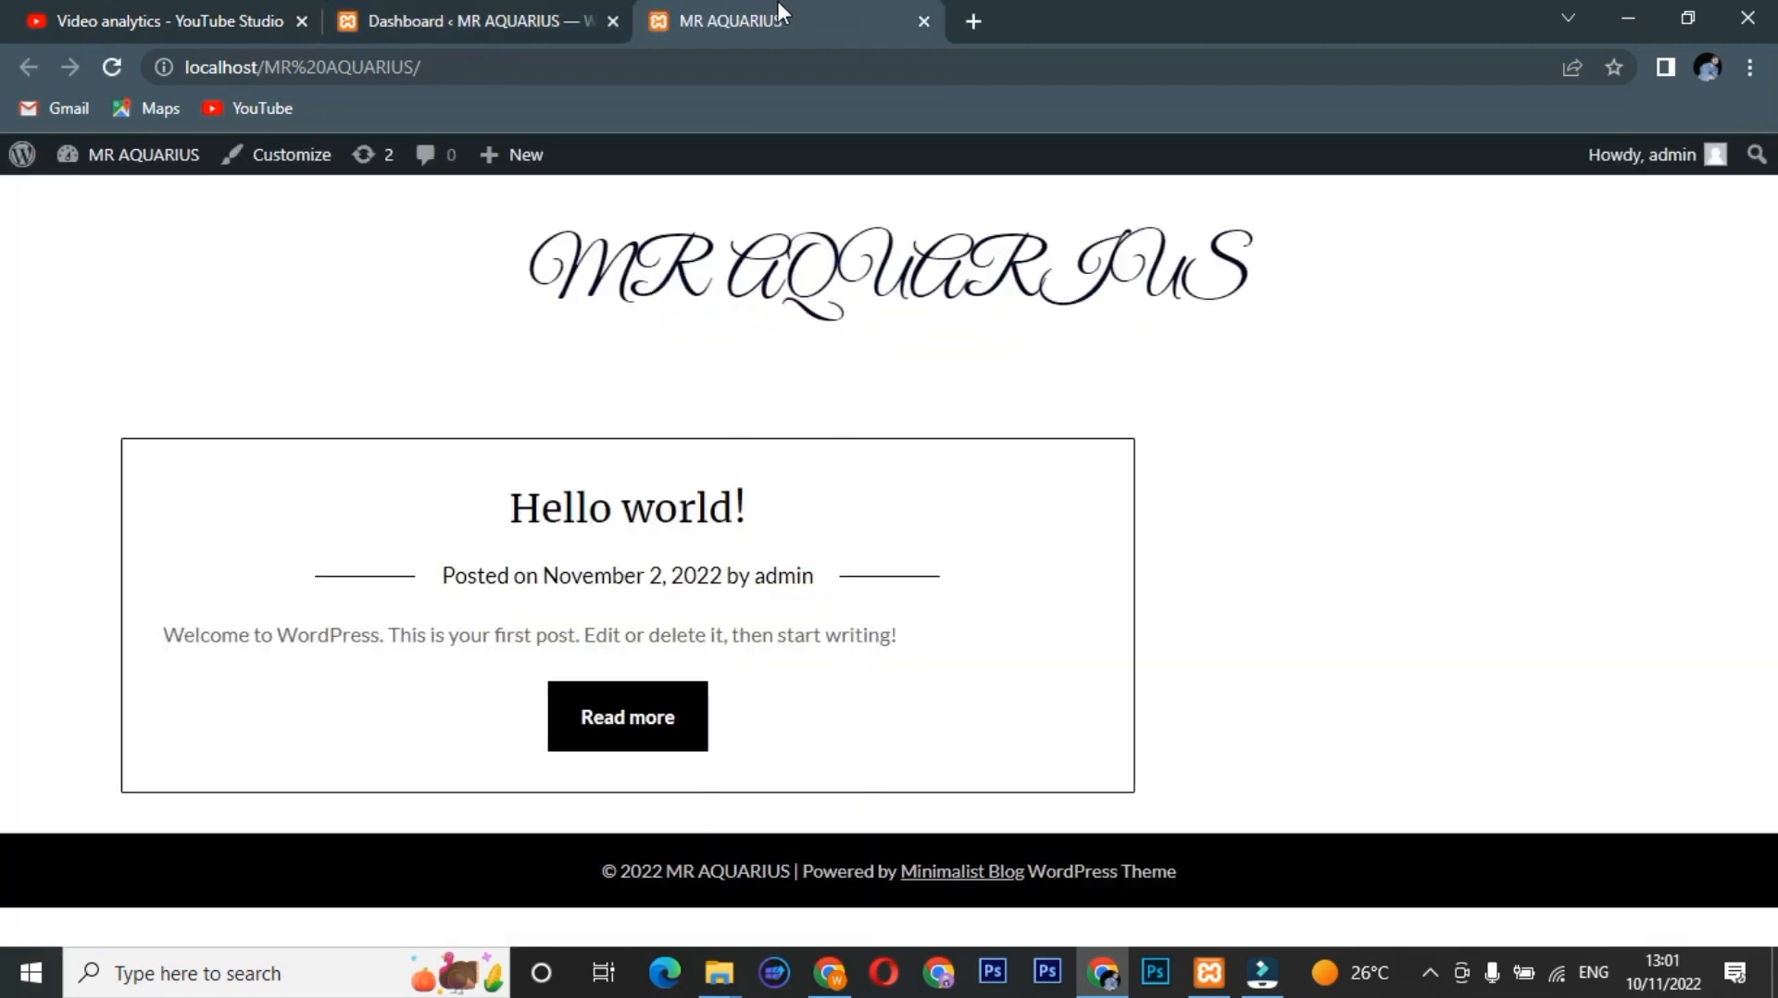
pyautogui.click(589, 12)
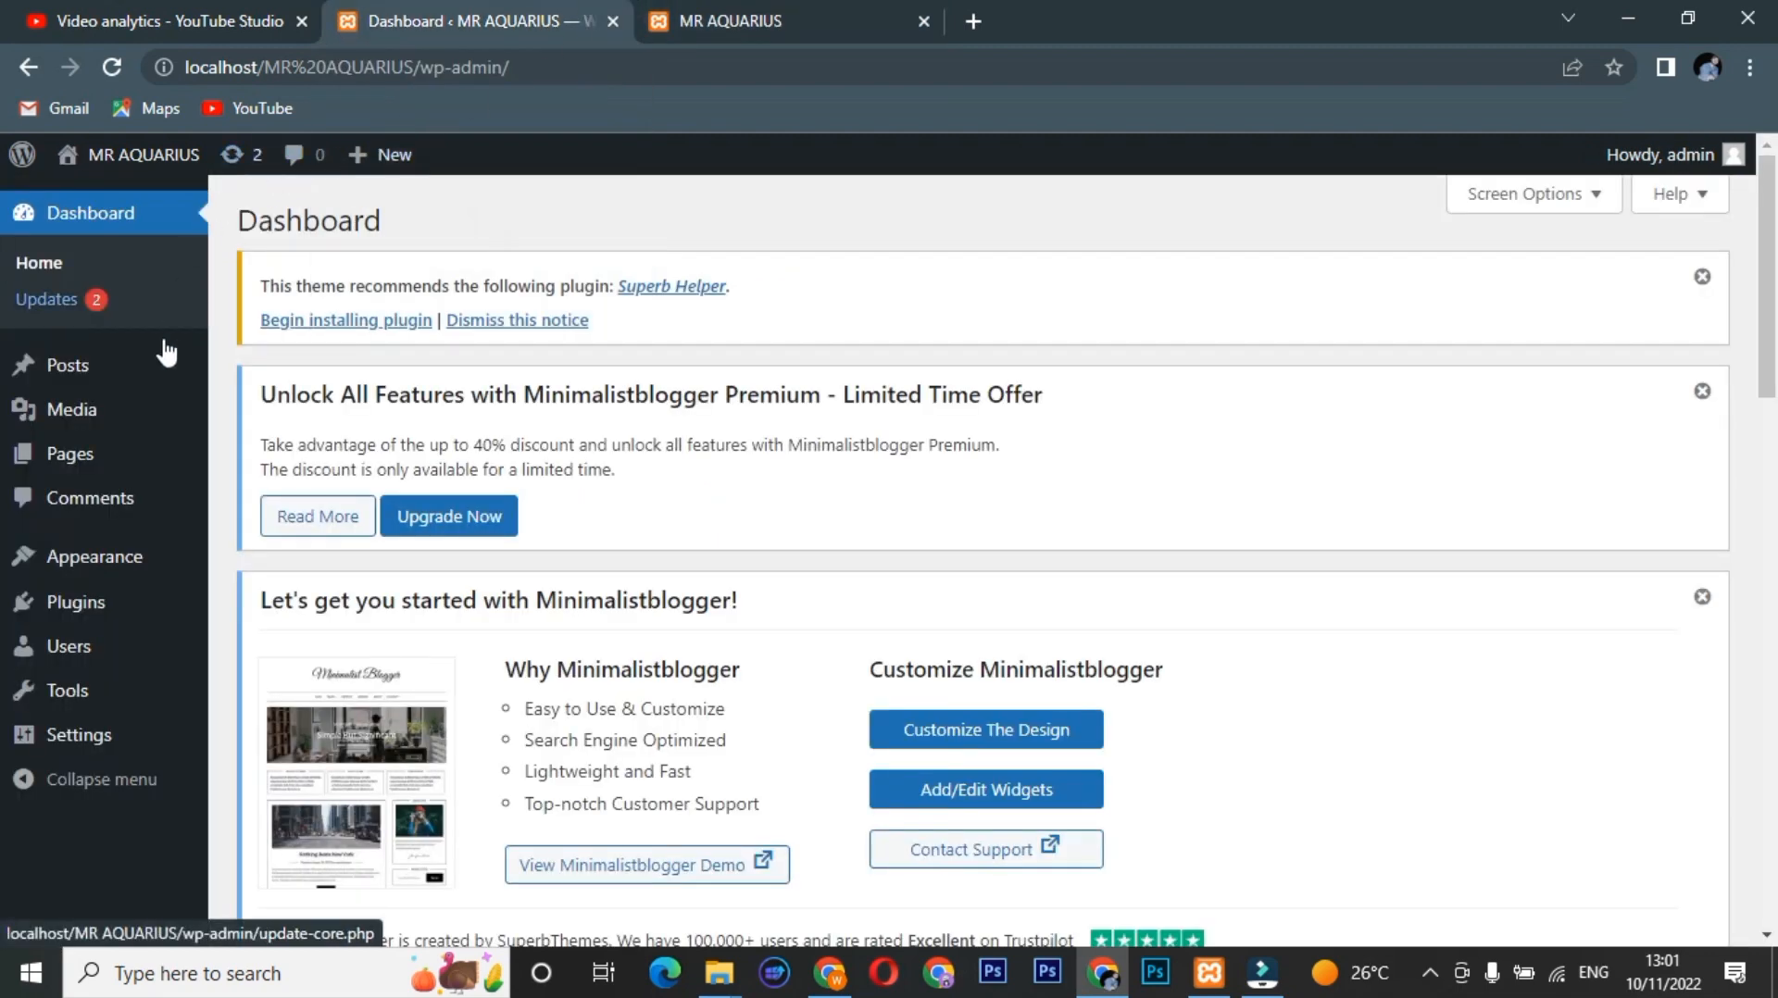
# Open the All Posts list in a new tab and scroll through it.
pyautogui.moveTo(154, 370)
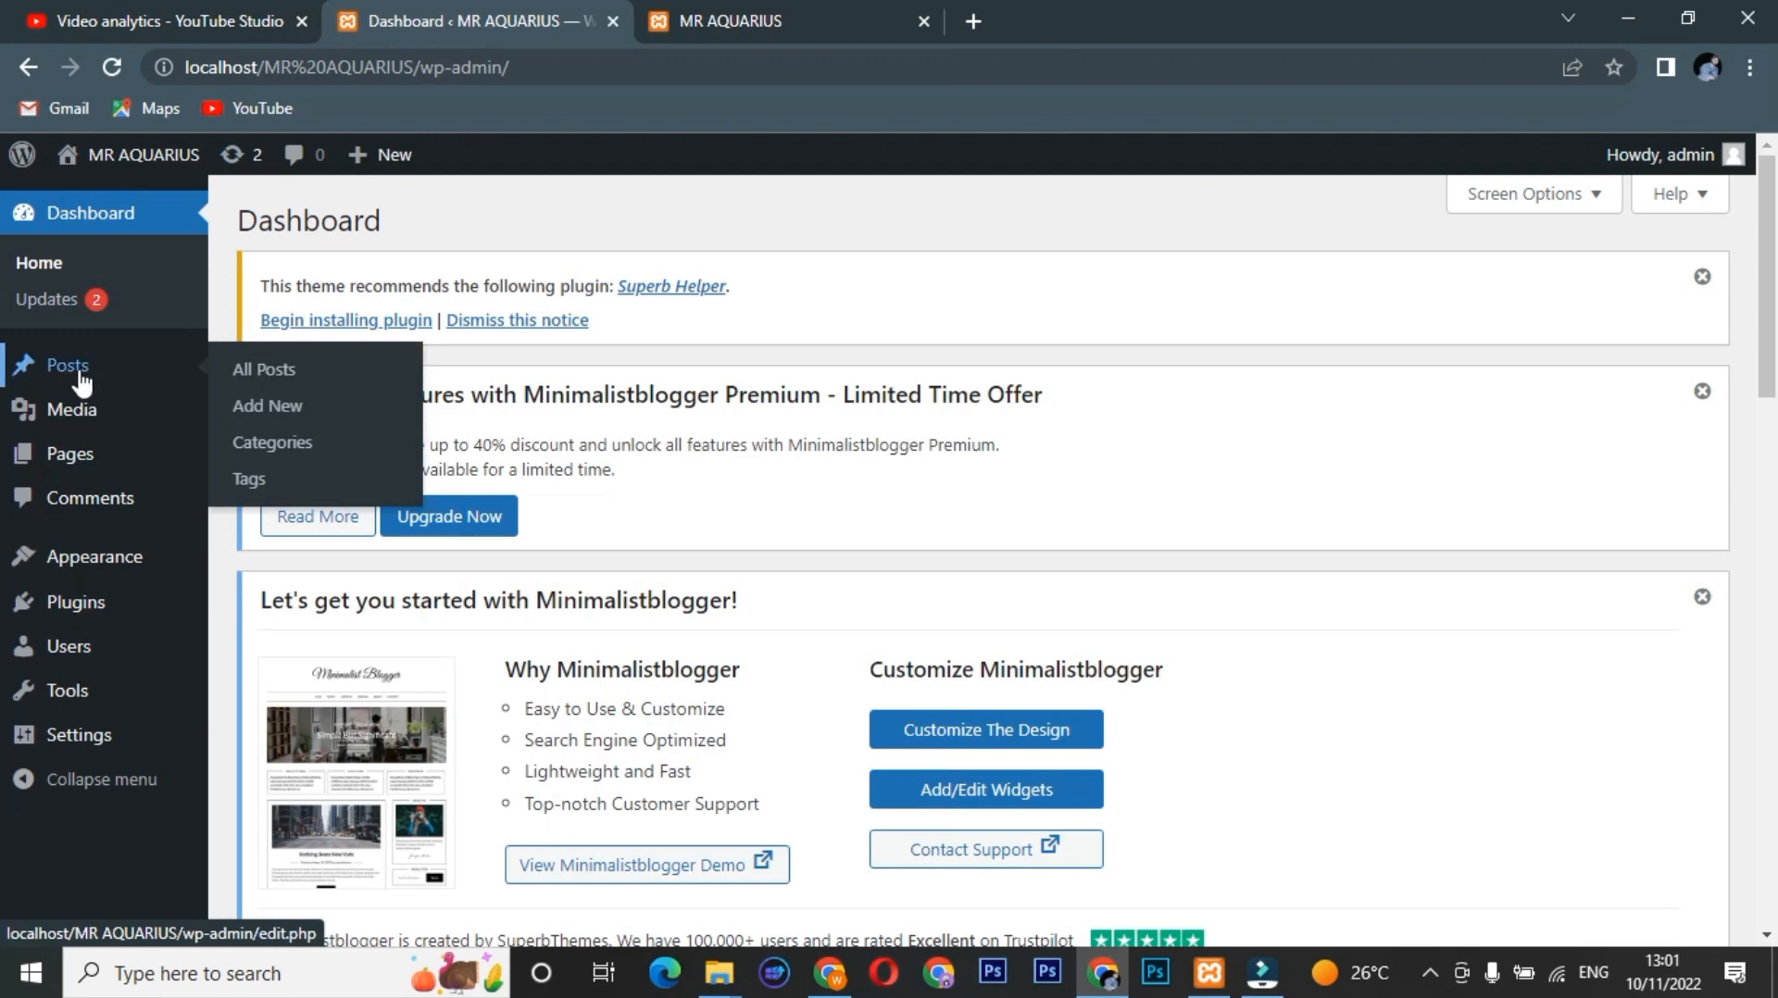
pyautogui.rightClick(243, 369)
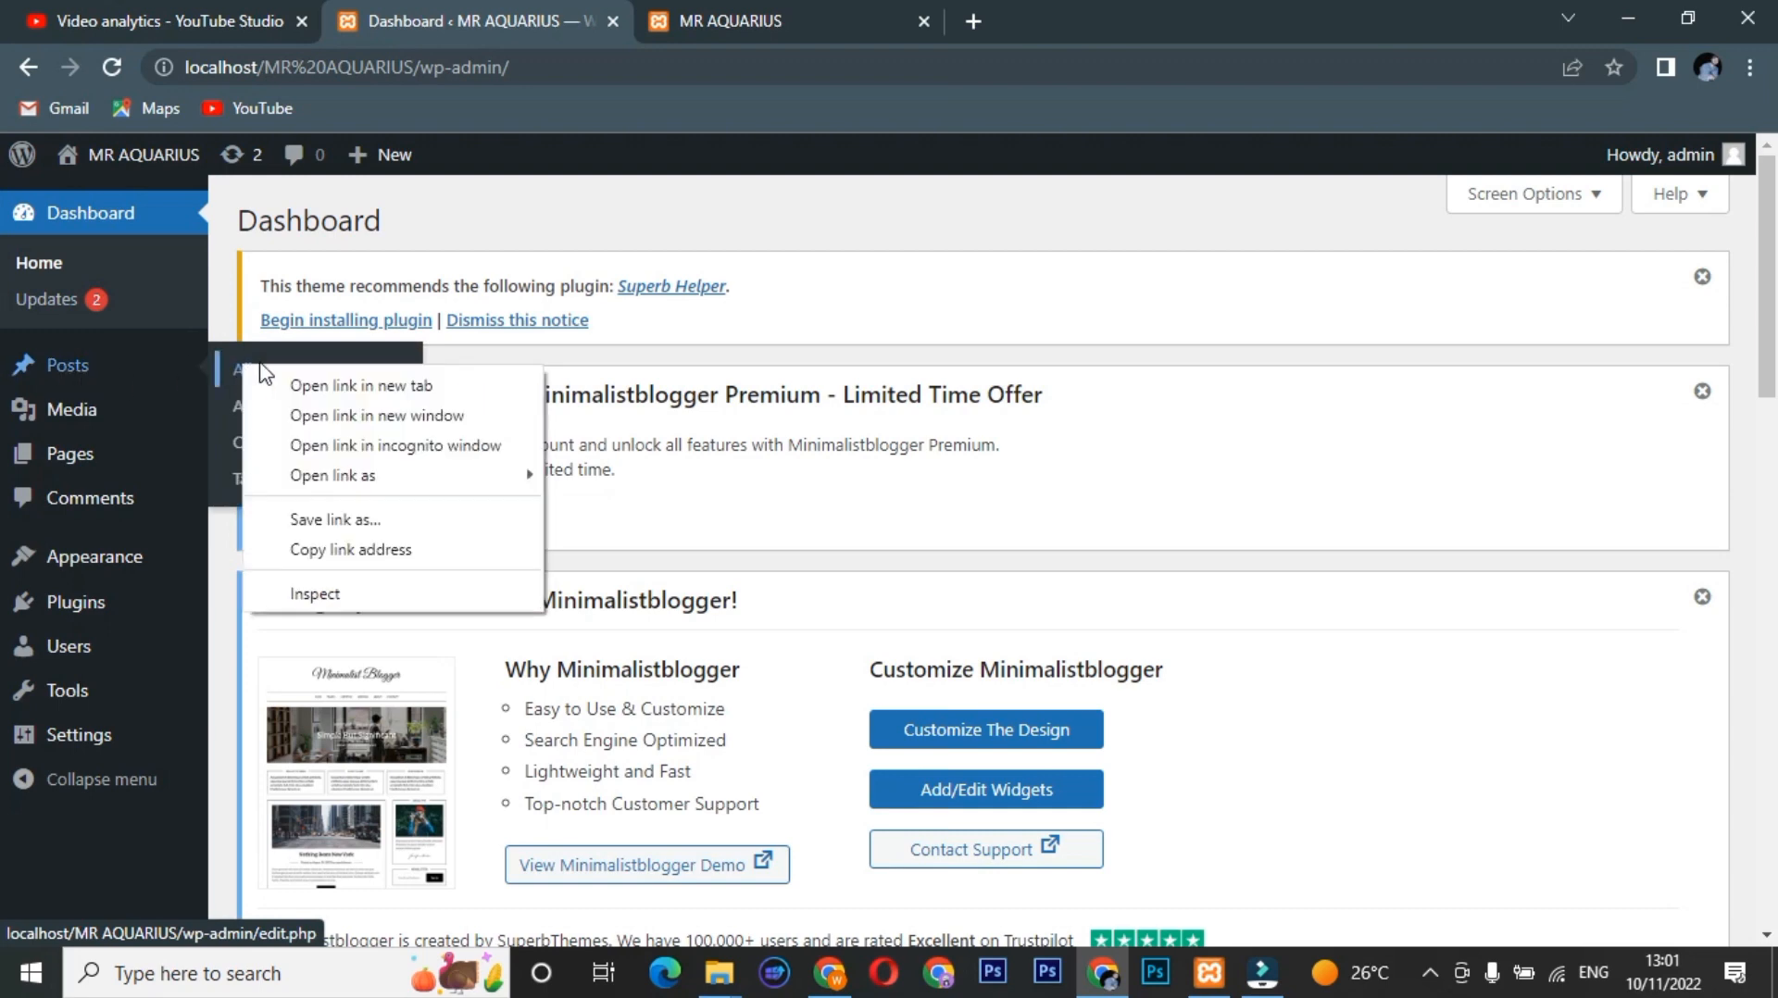
pyautogui.click(271, 384)
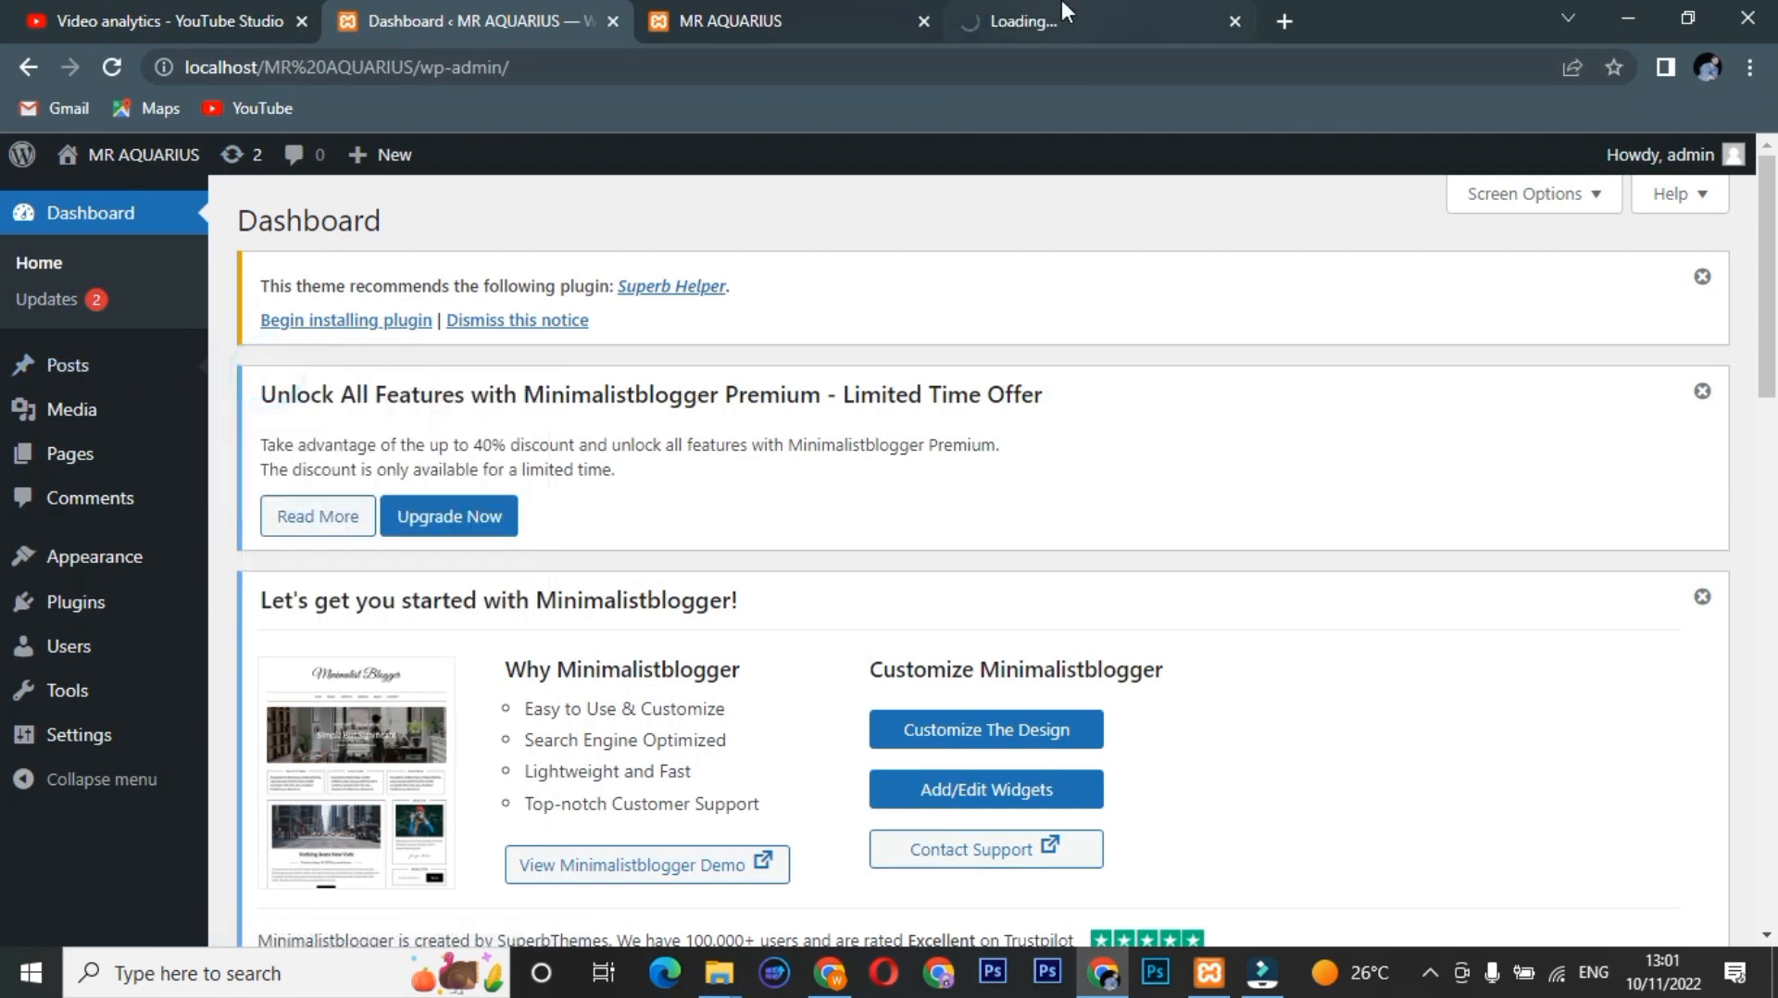
pyautogui.click(1065, 12)
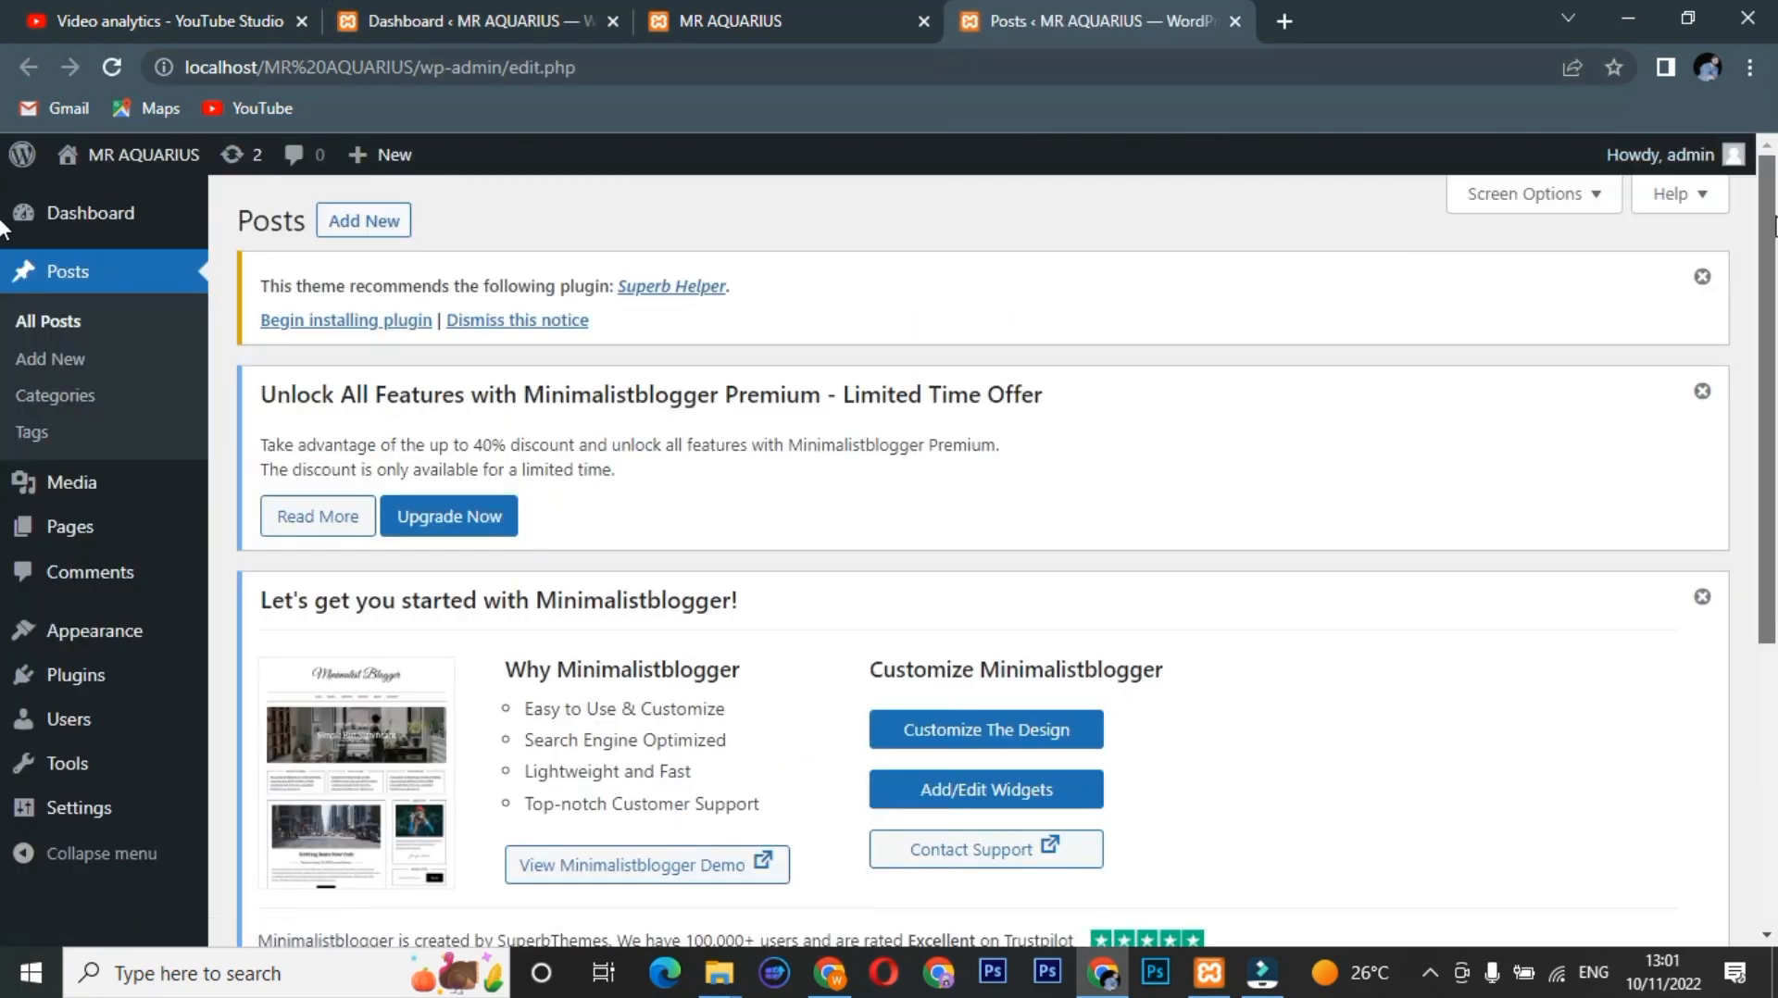
pyautogui.moveTo(1775, 222); pyautogui.dragTo(1775, 514)
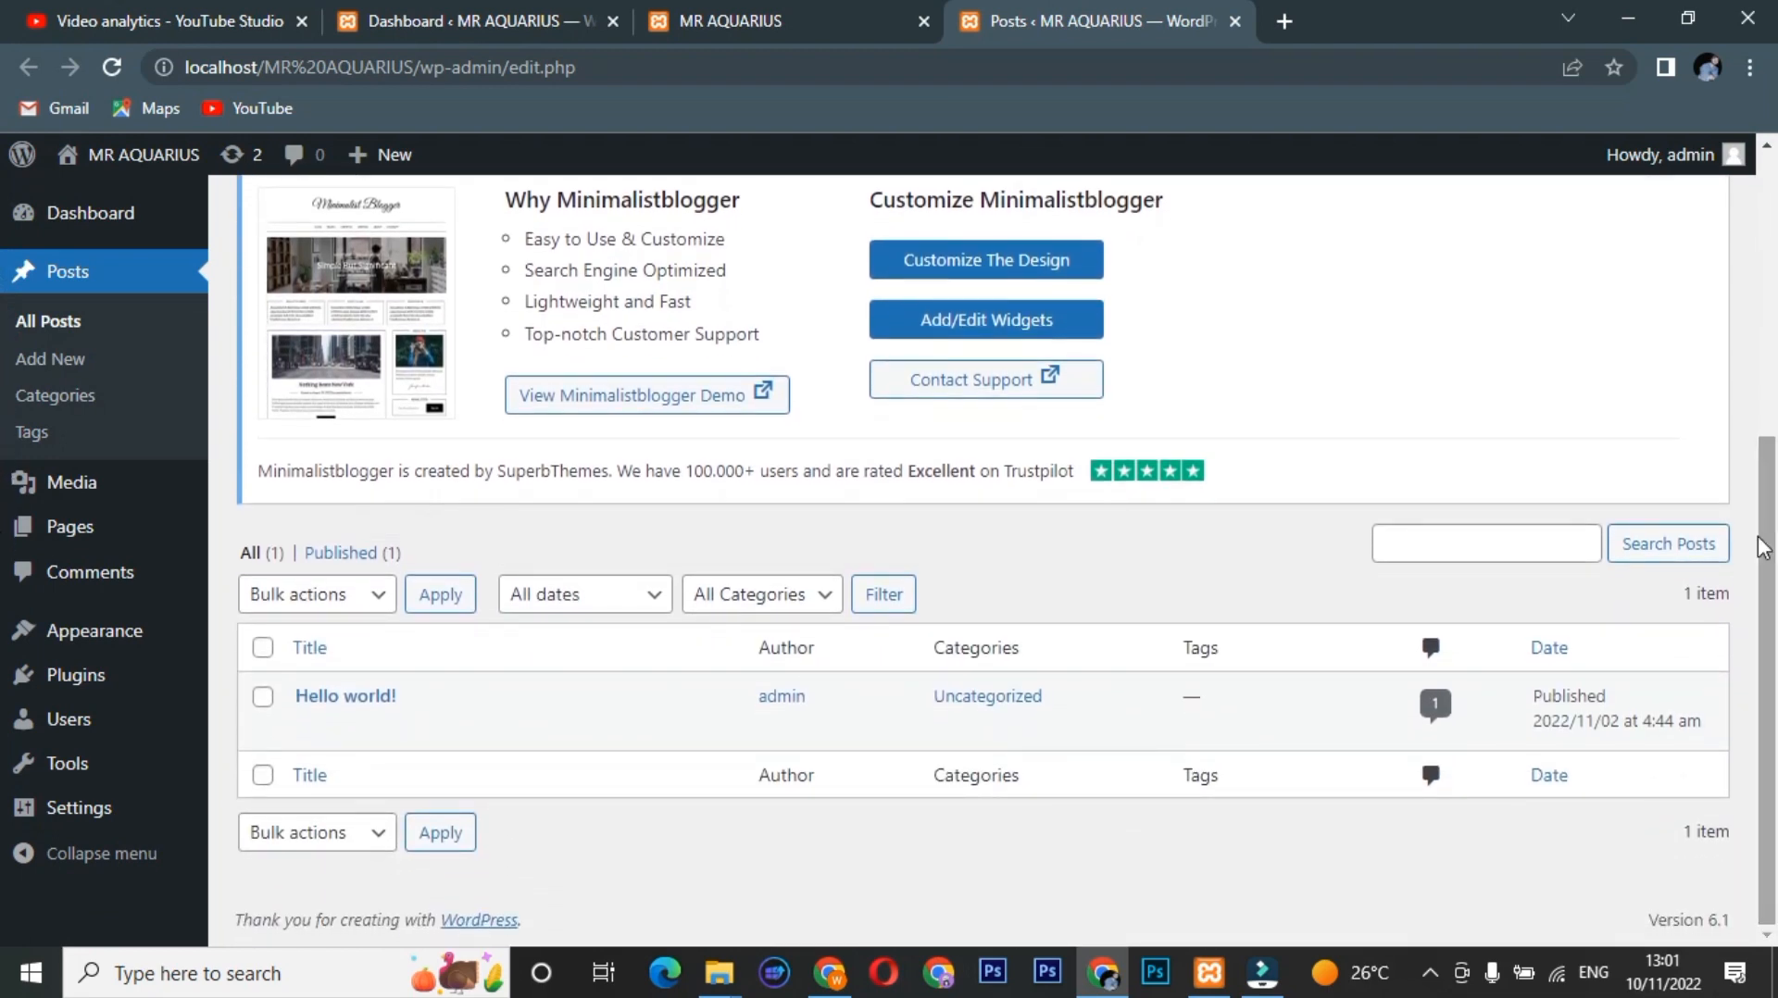
# Open the Hello world! post in a new tab and scroll through its page.
pyautogui.rightClick(505, 730)
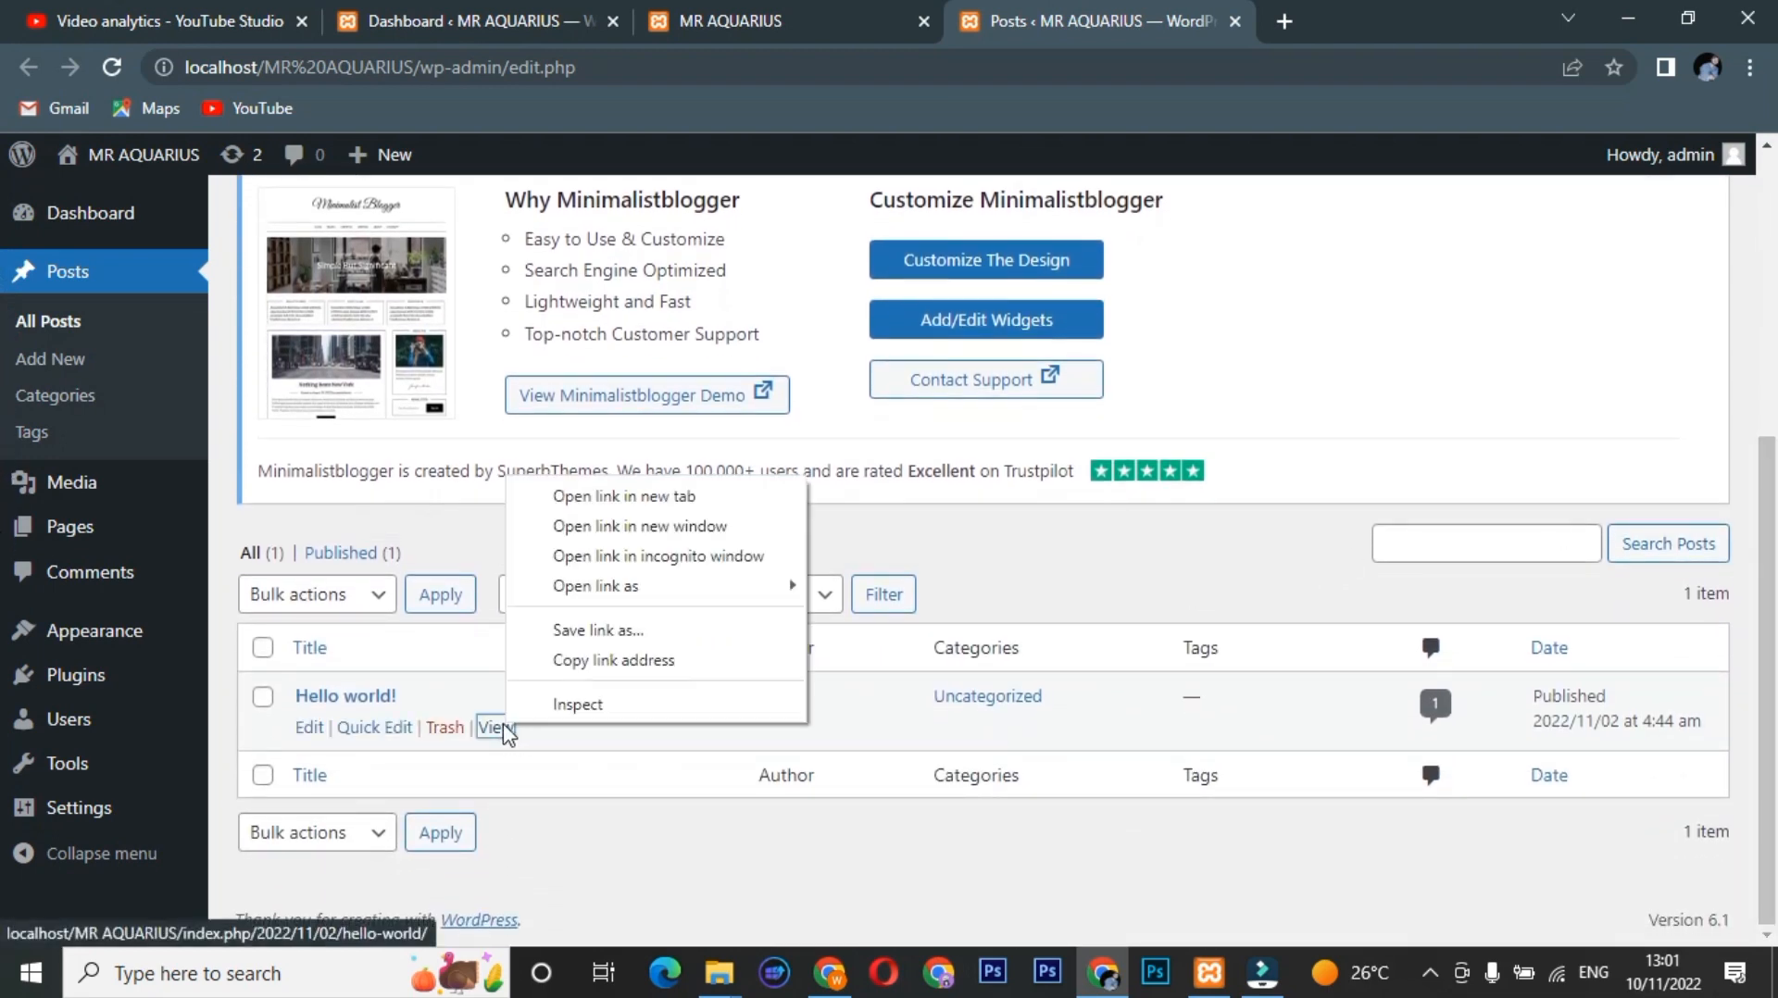
pyautogui.click(570, 497)
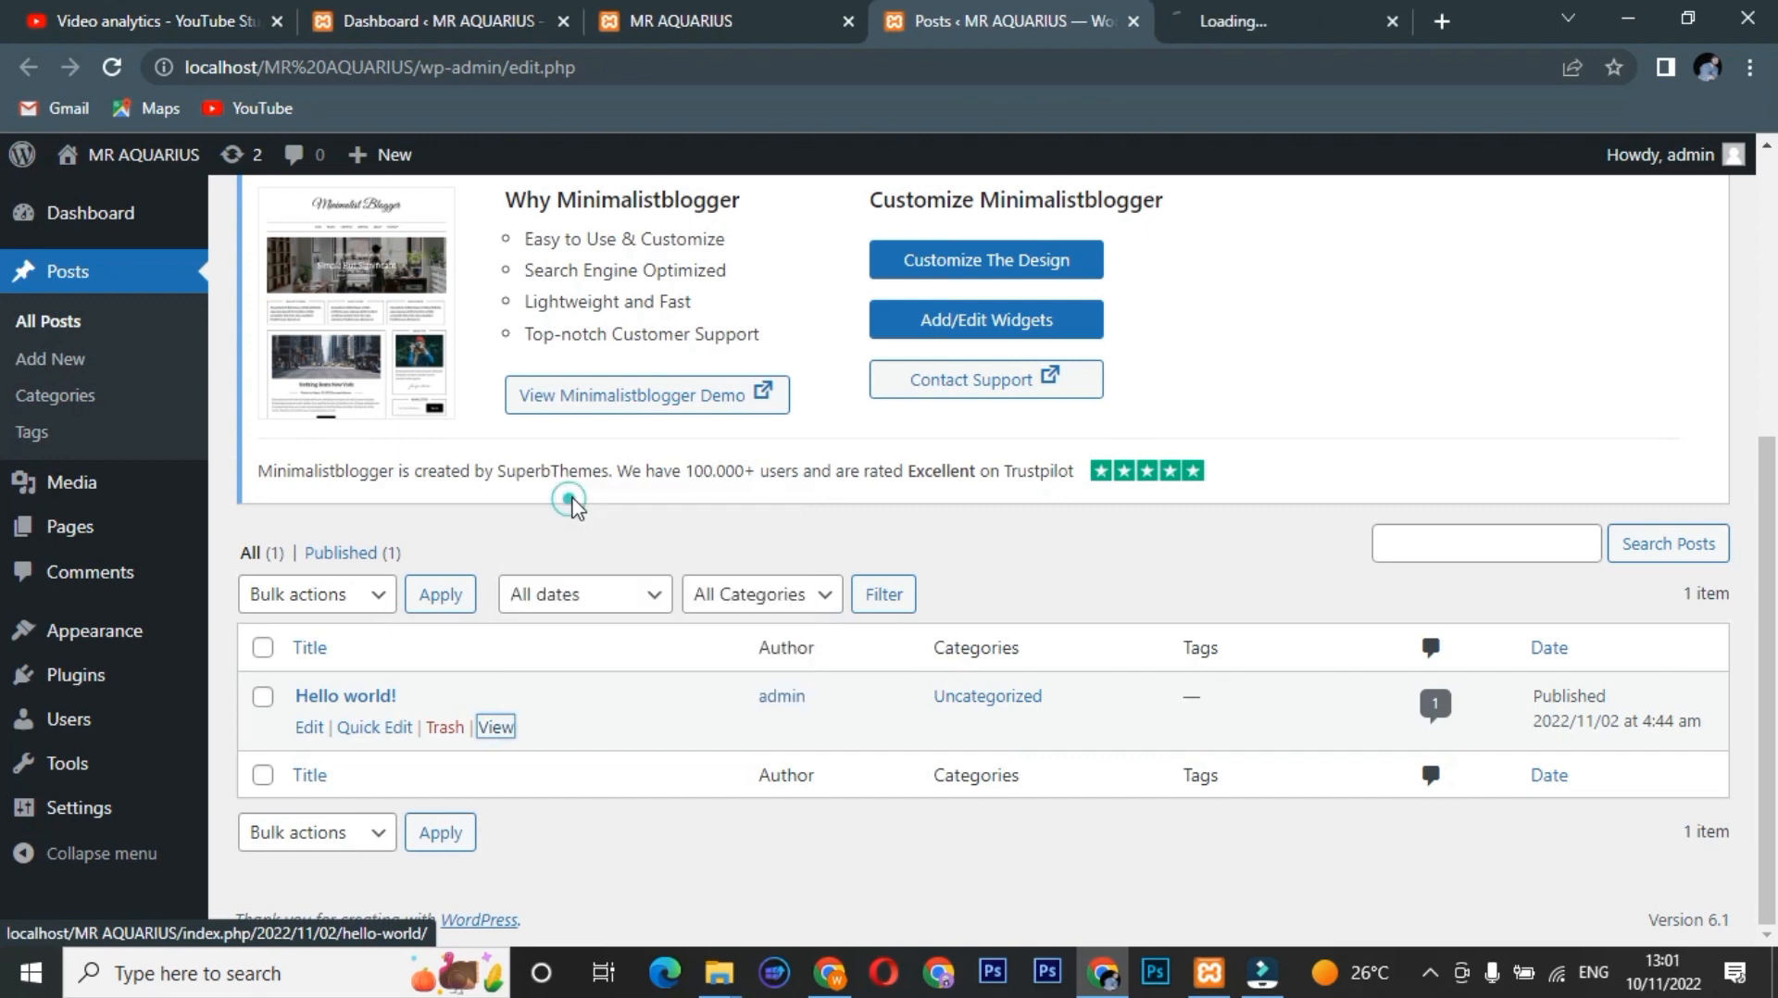
pyautogui.click(1230, 4)
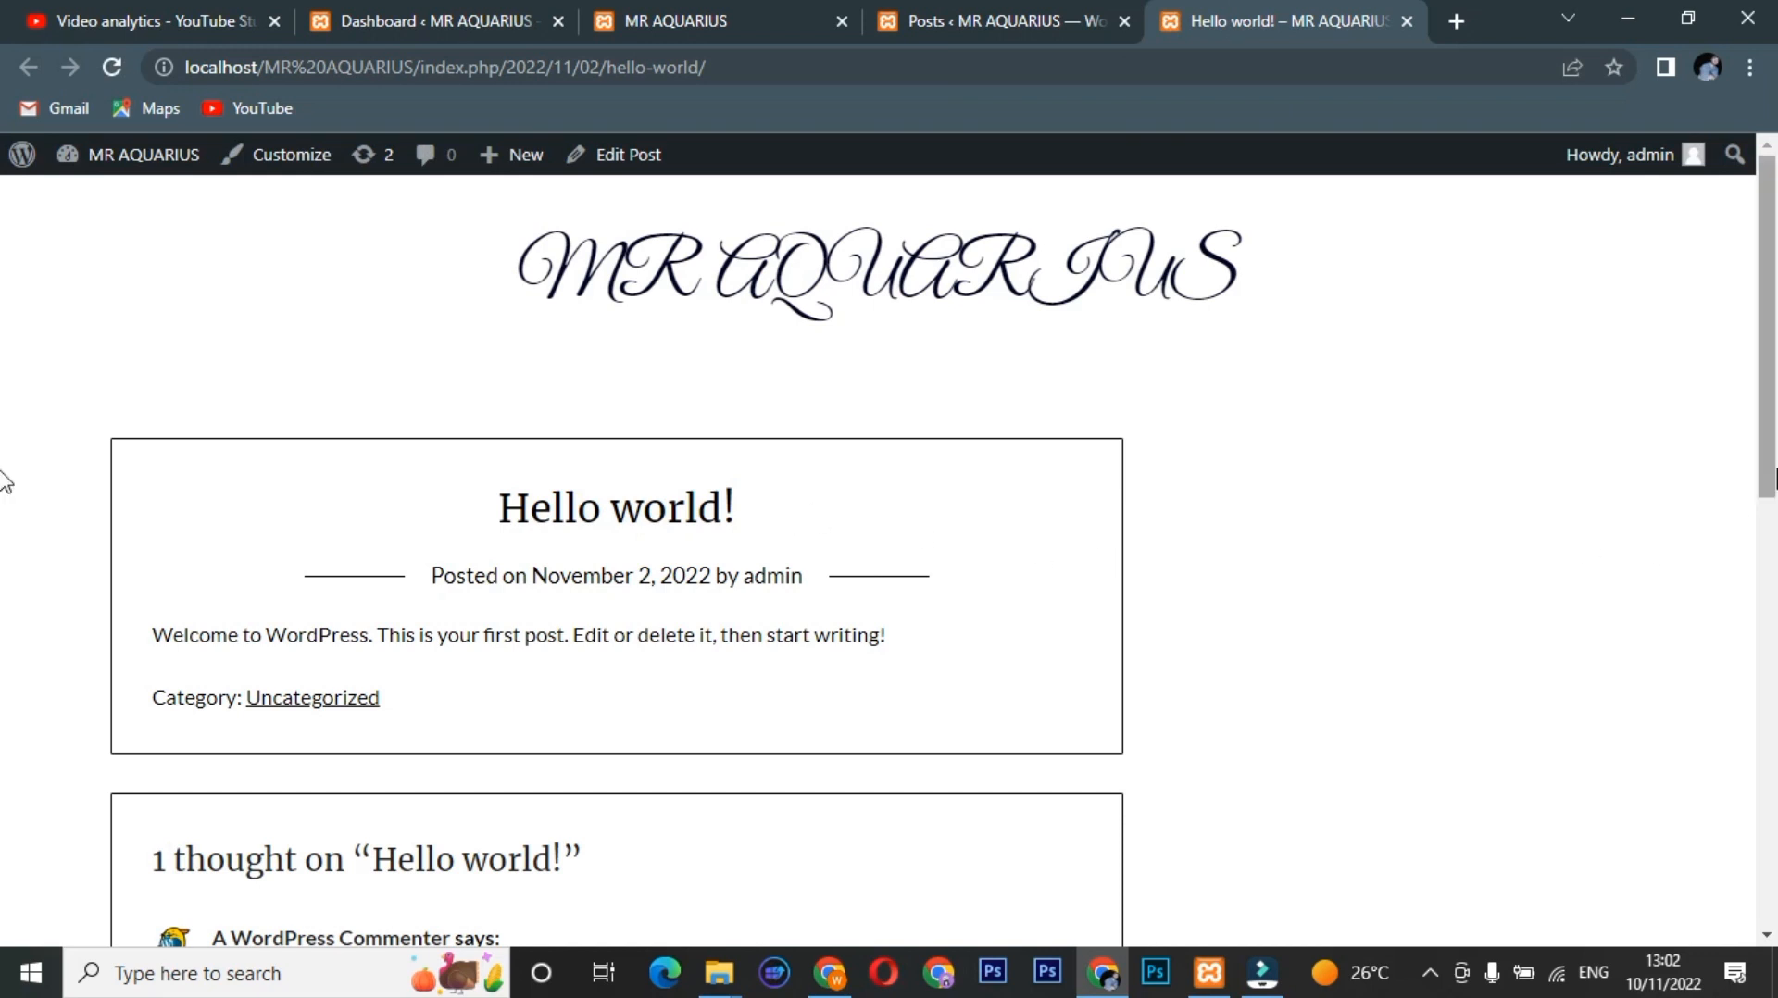
pyautogui.moveTo(1768, 456); pyautogui.dragTo(1768, 887)
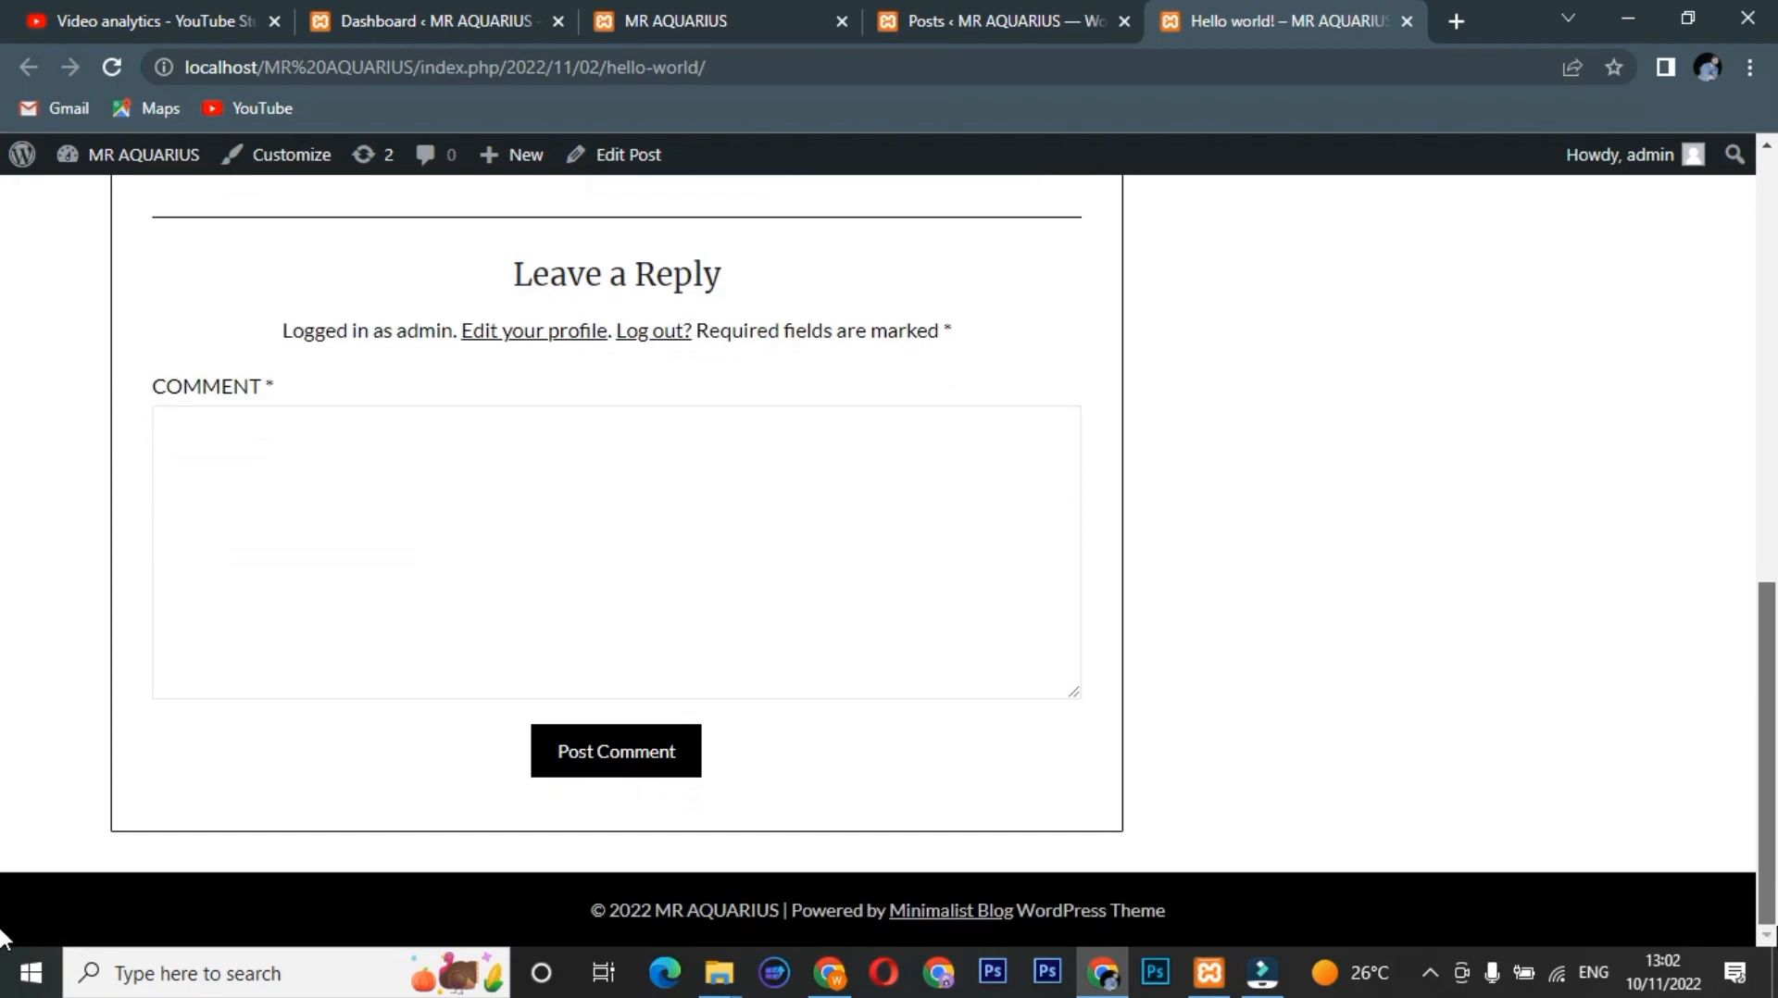
pyautogui.scroll(10, 3, 787)
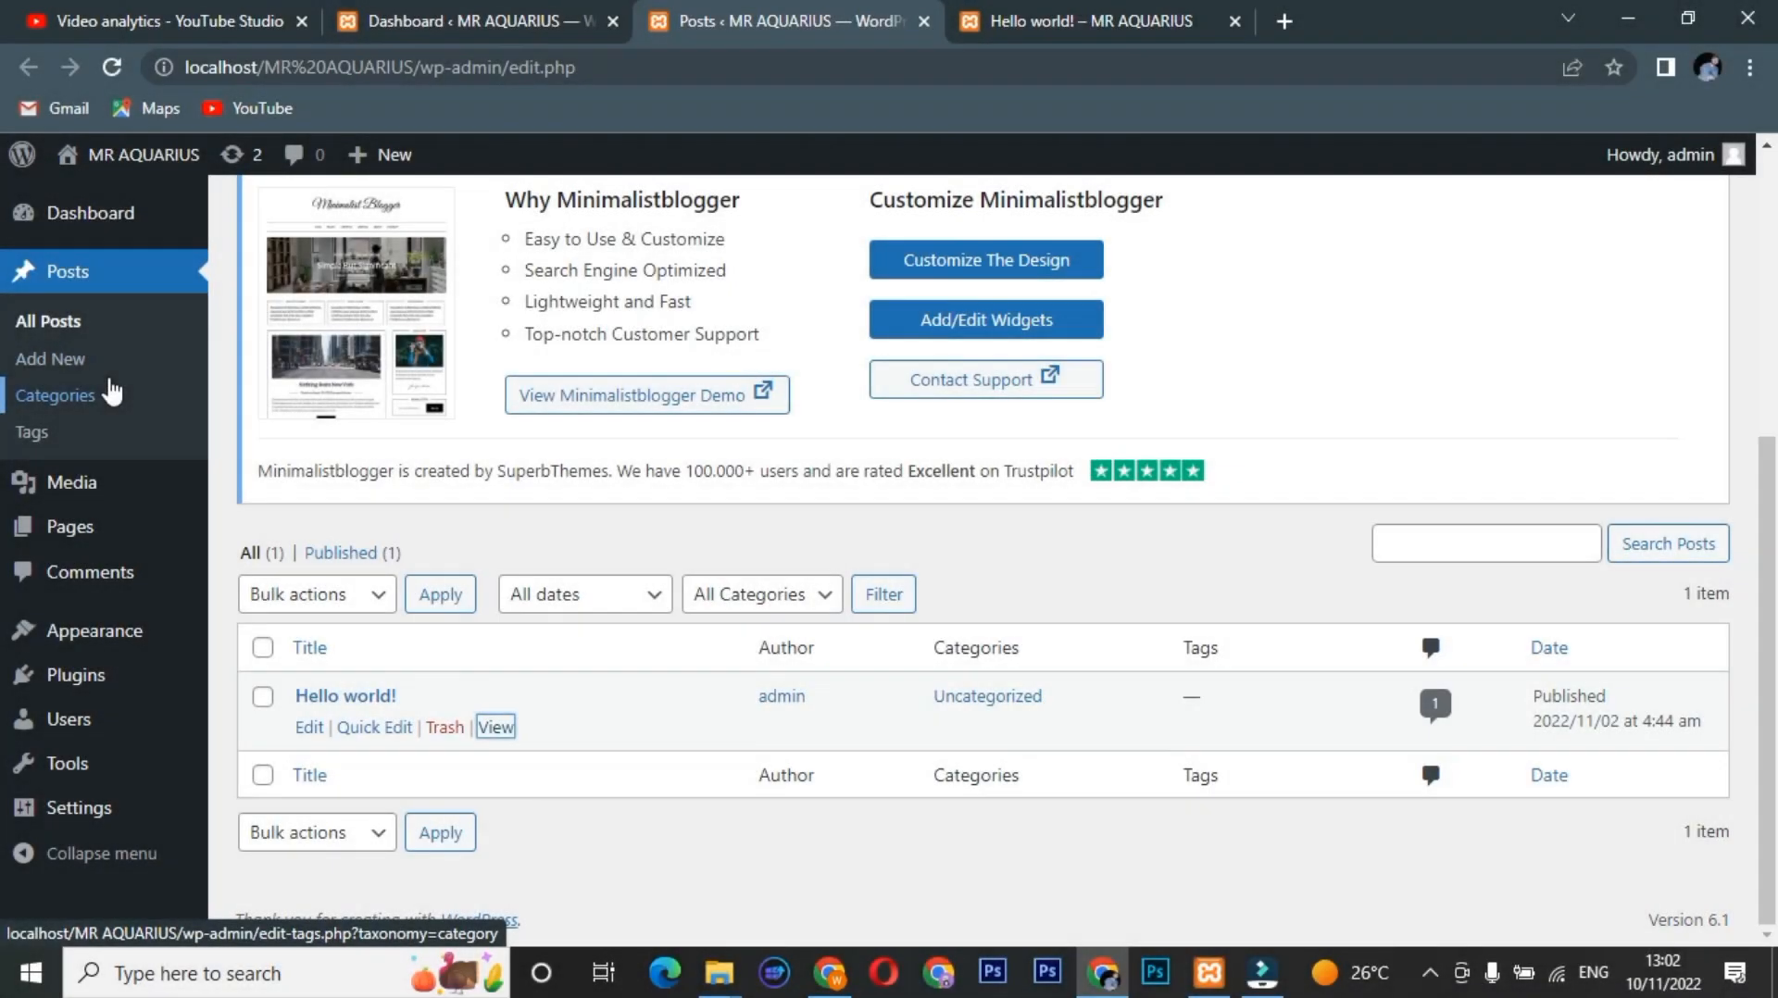
pyautogui.click(108, 377)
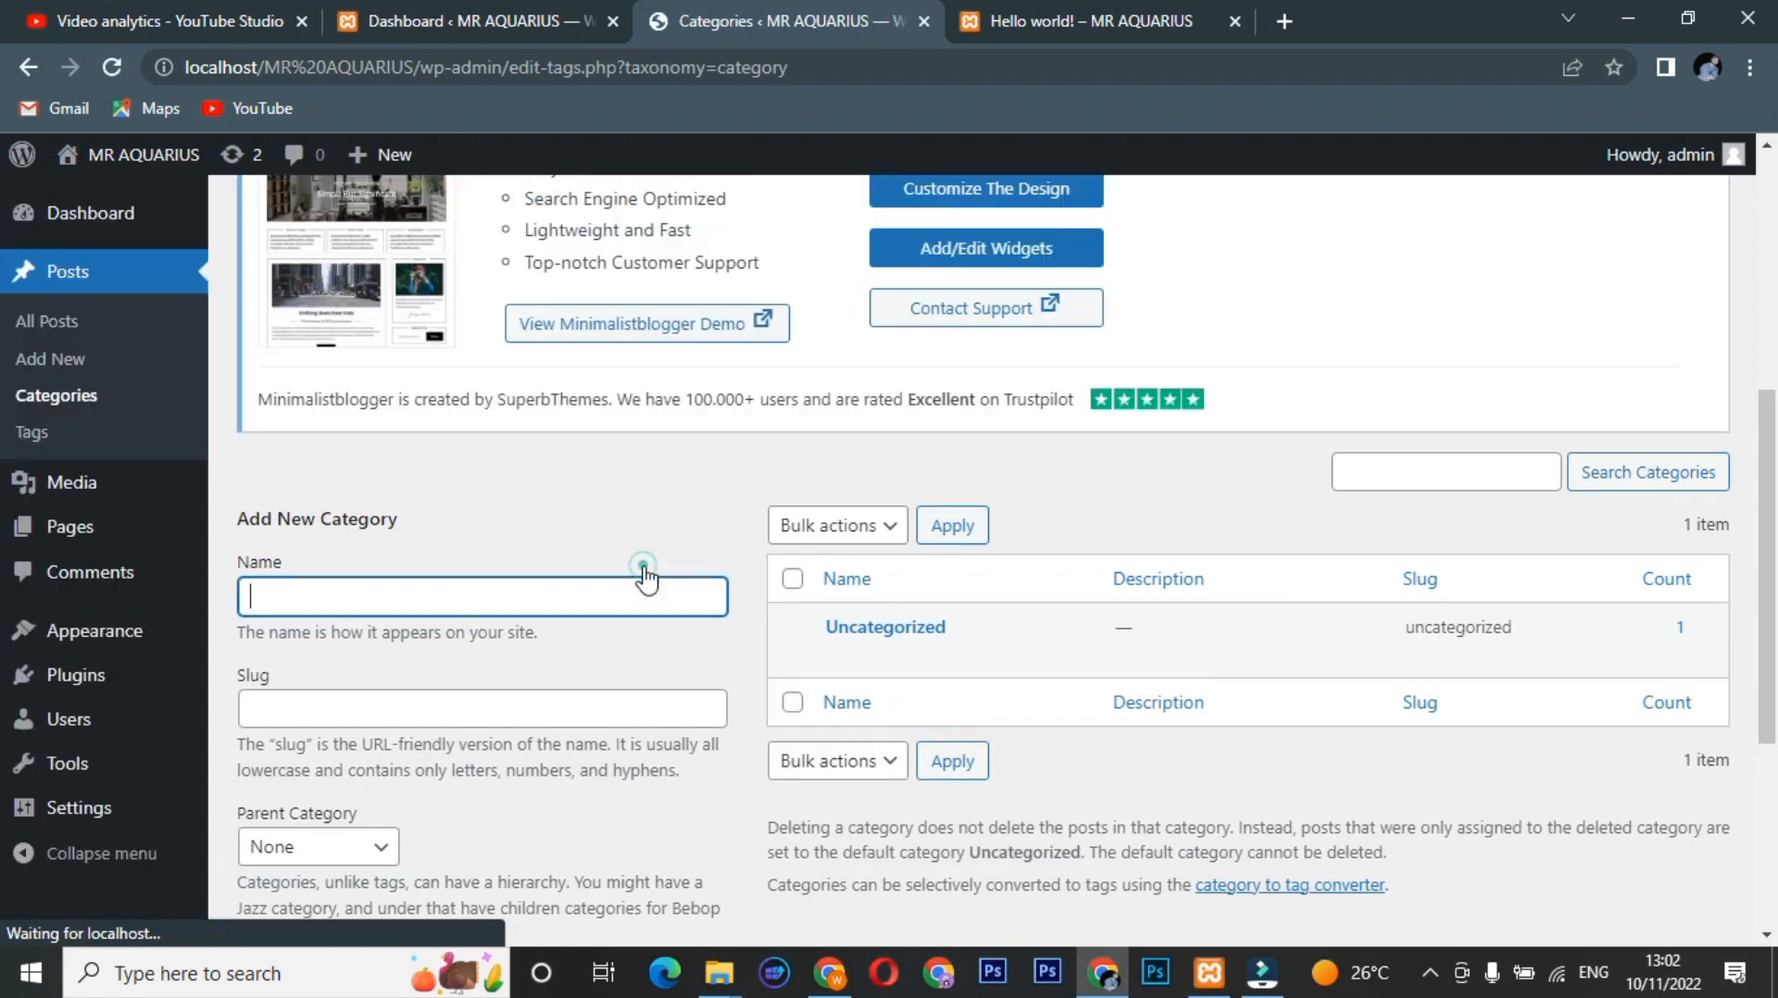
# Add a new category named Technology, then return to All Posts.
pyautogui.click(639, 579)
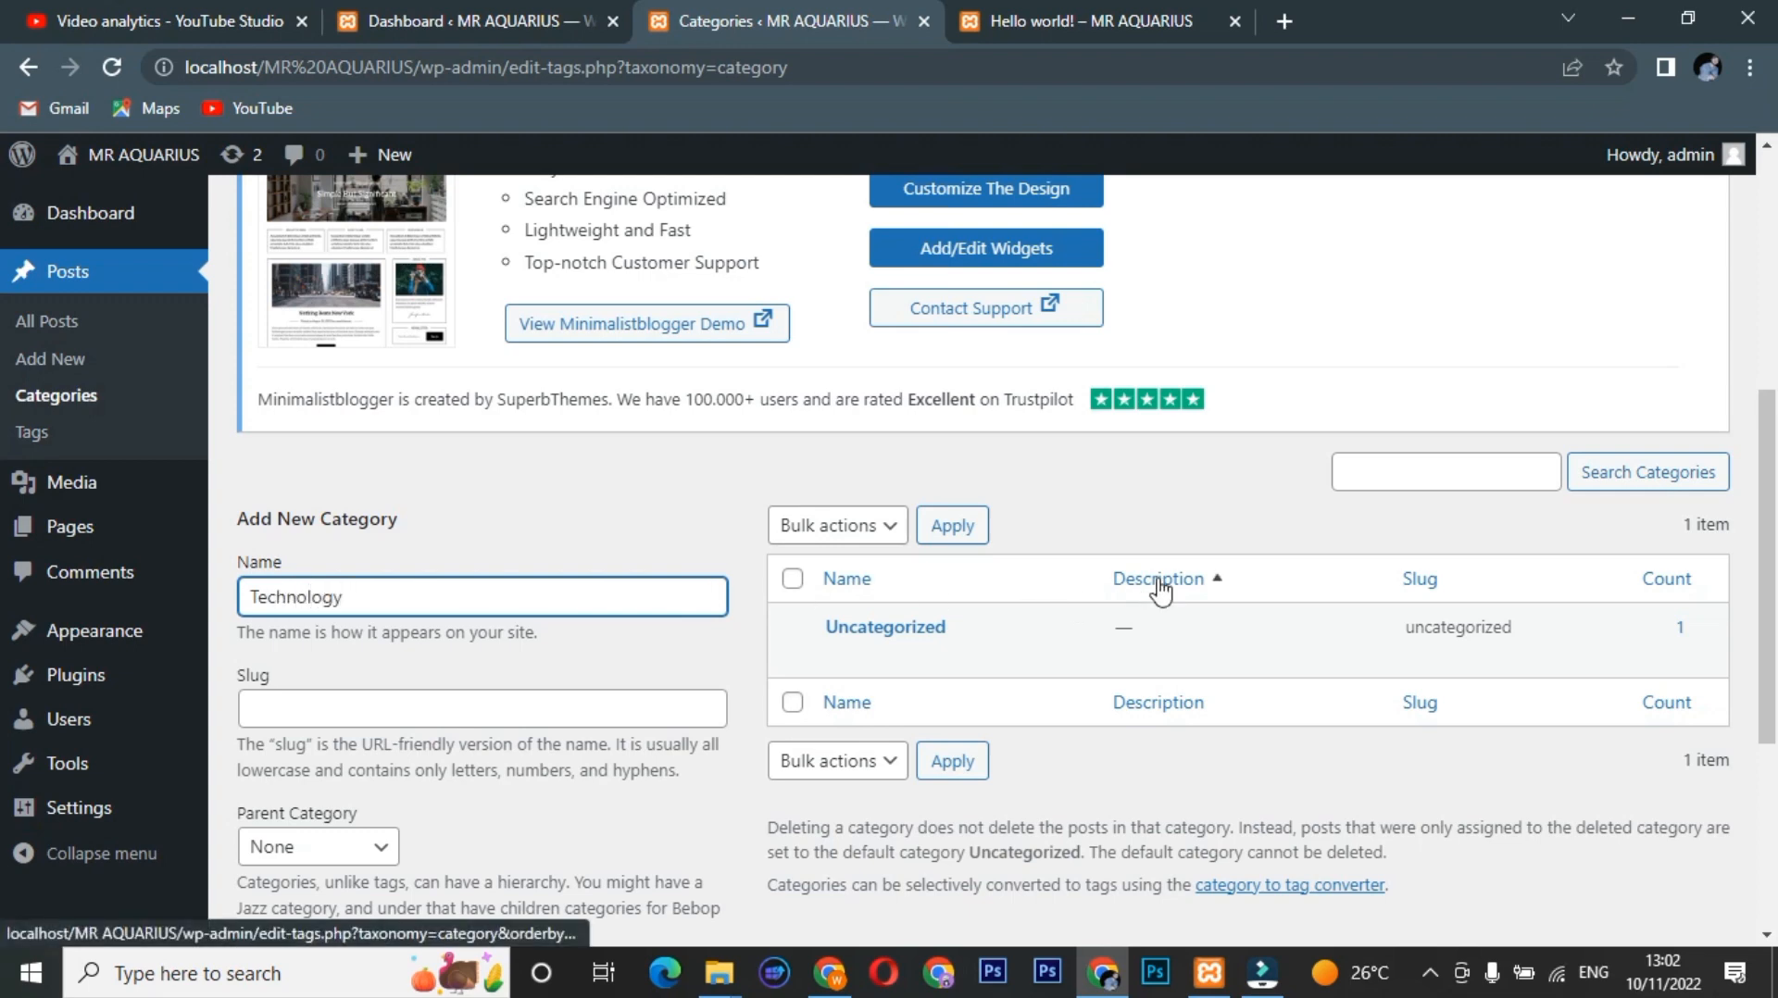
pyautogui.moveTo(1771, 500); pyautogui.dragTo(1772, 699)
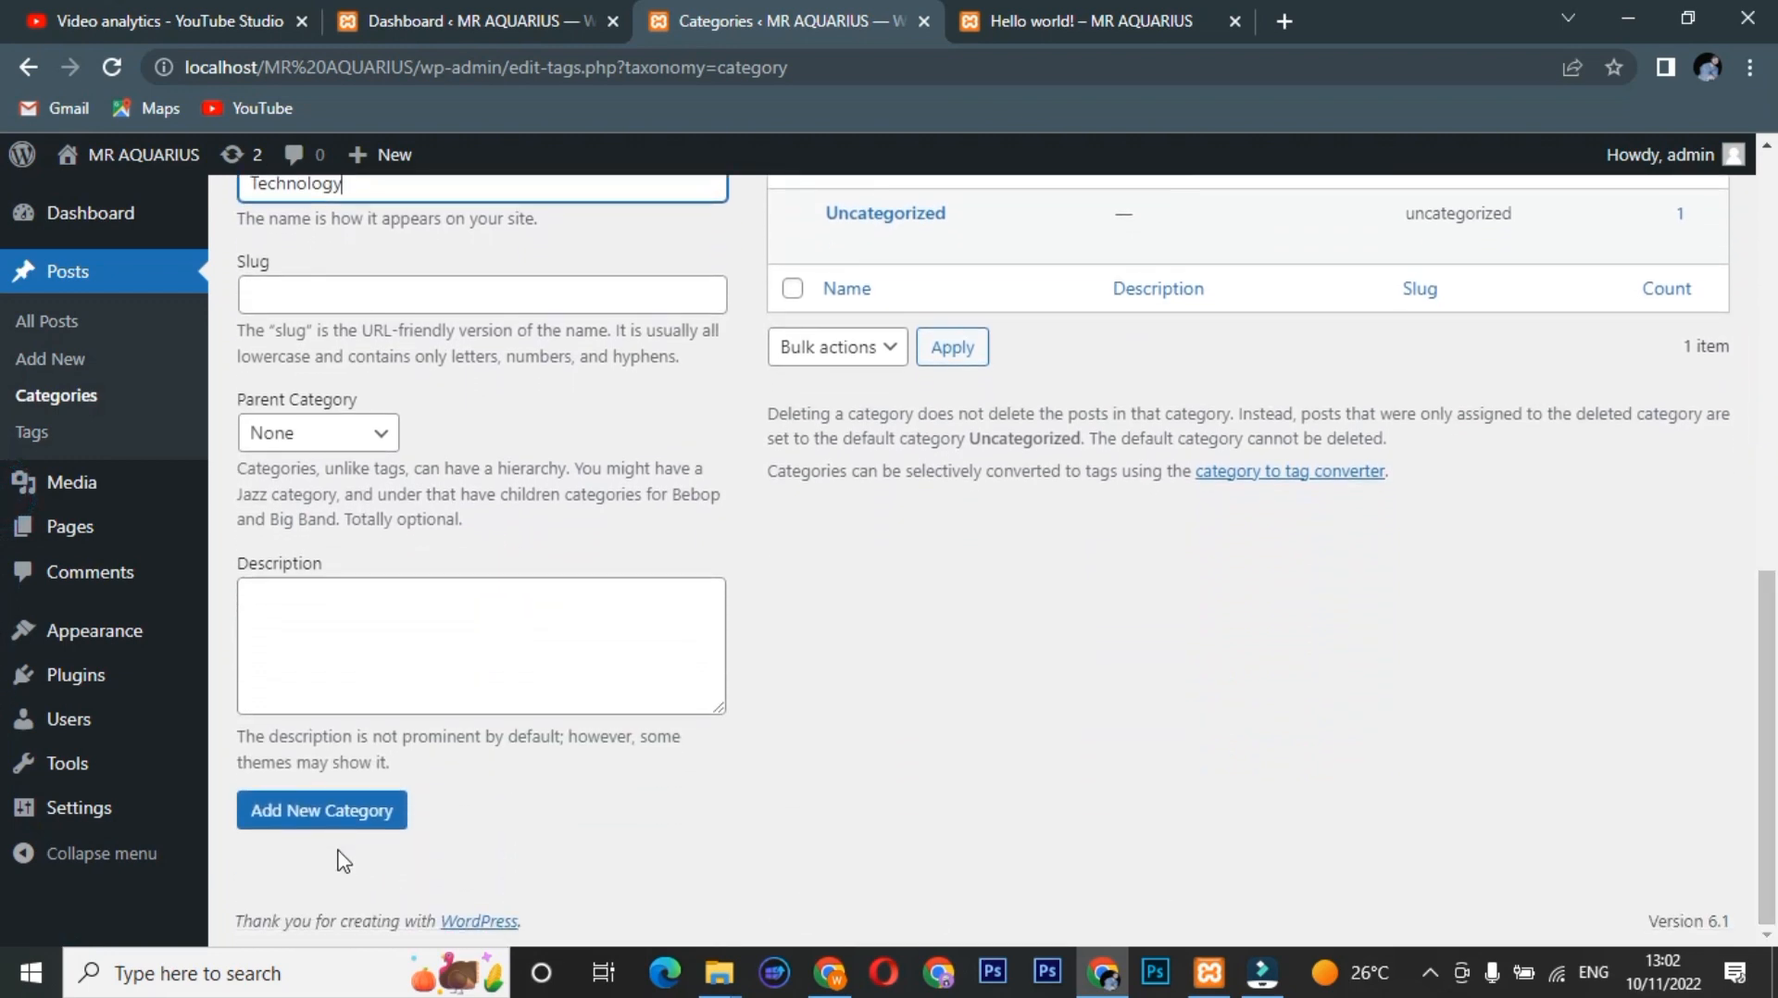
pyautogui.click(339, 820)
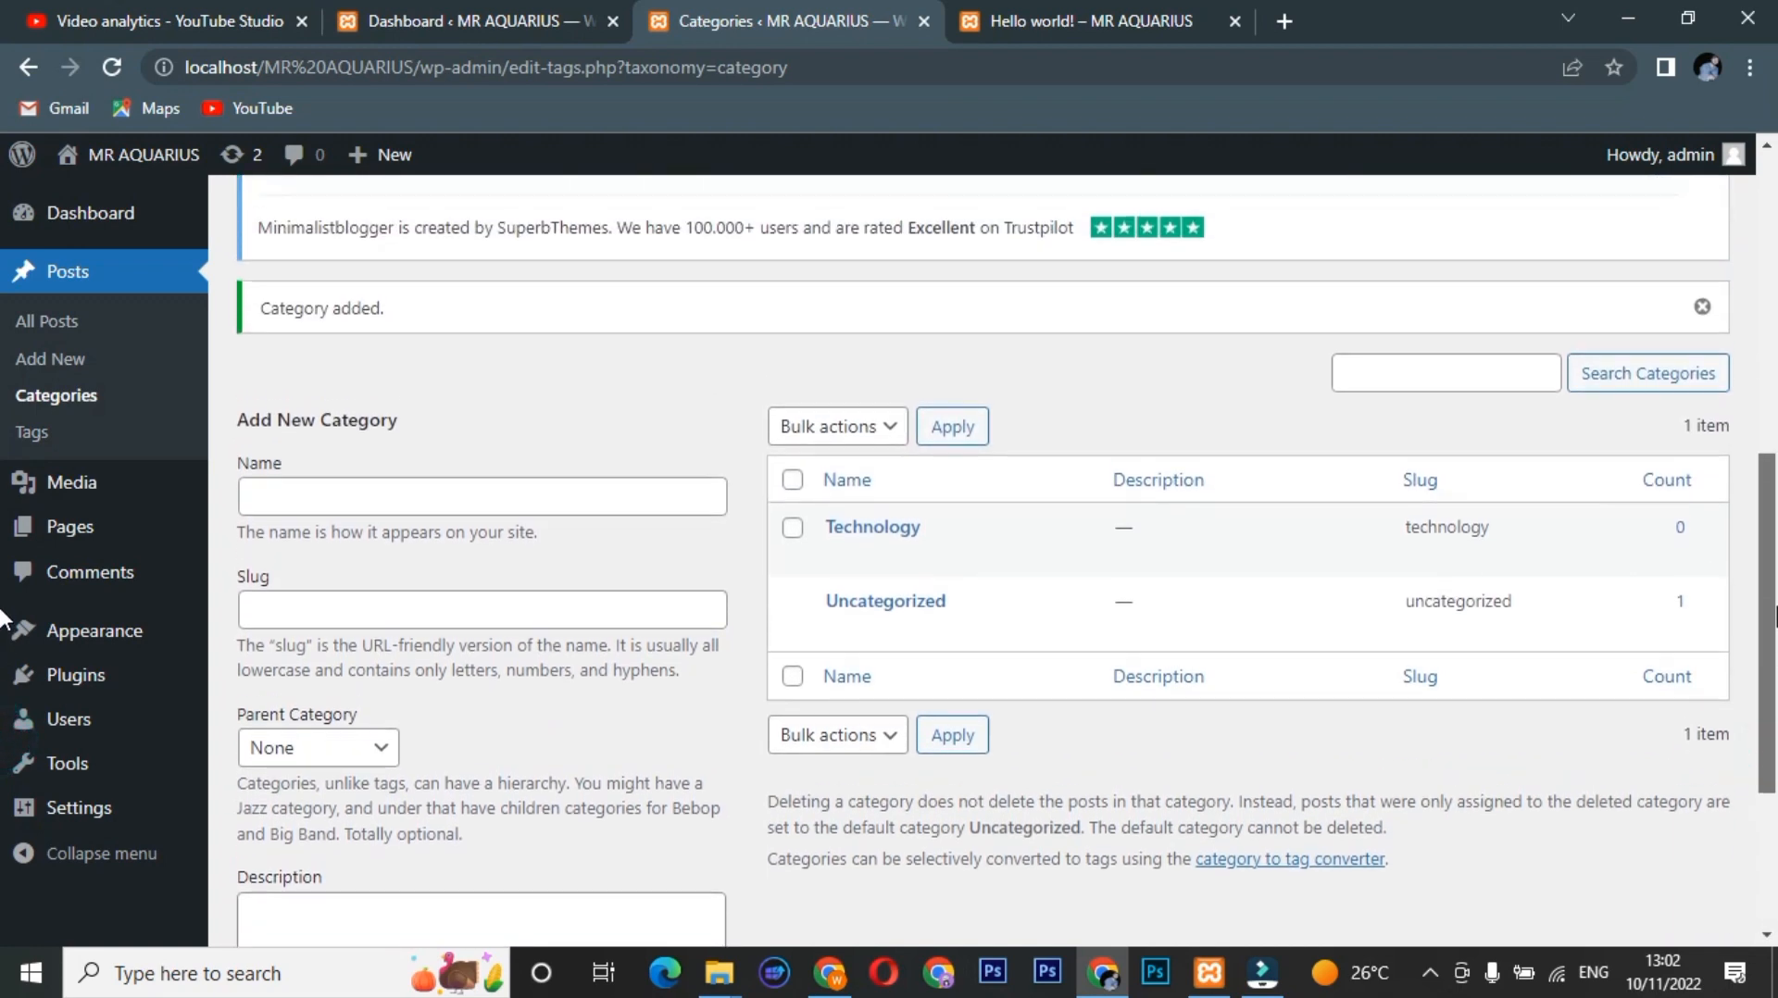
pyautogui.click(55, 324)
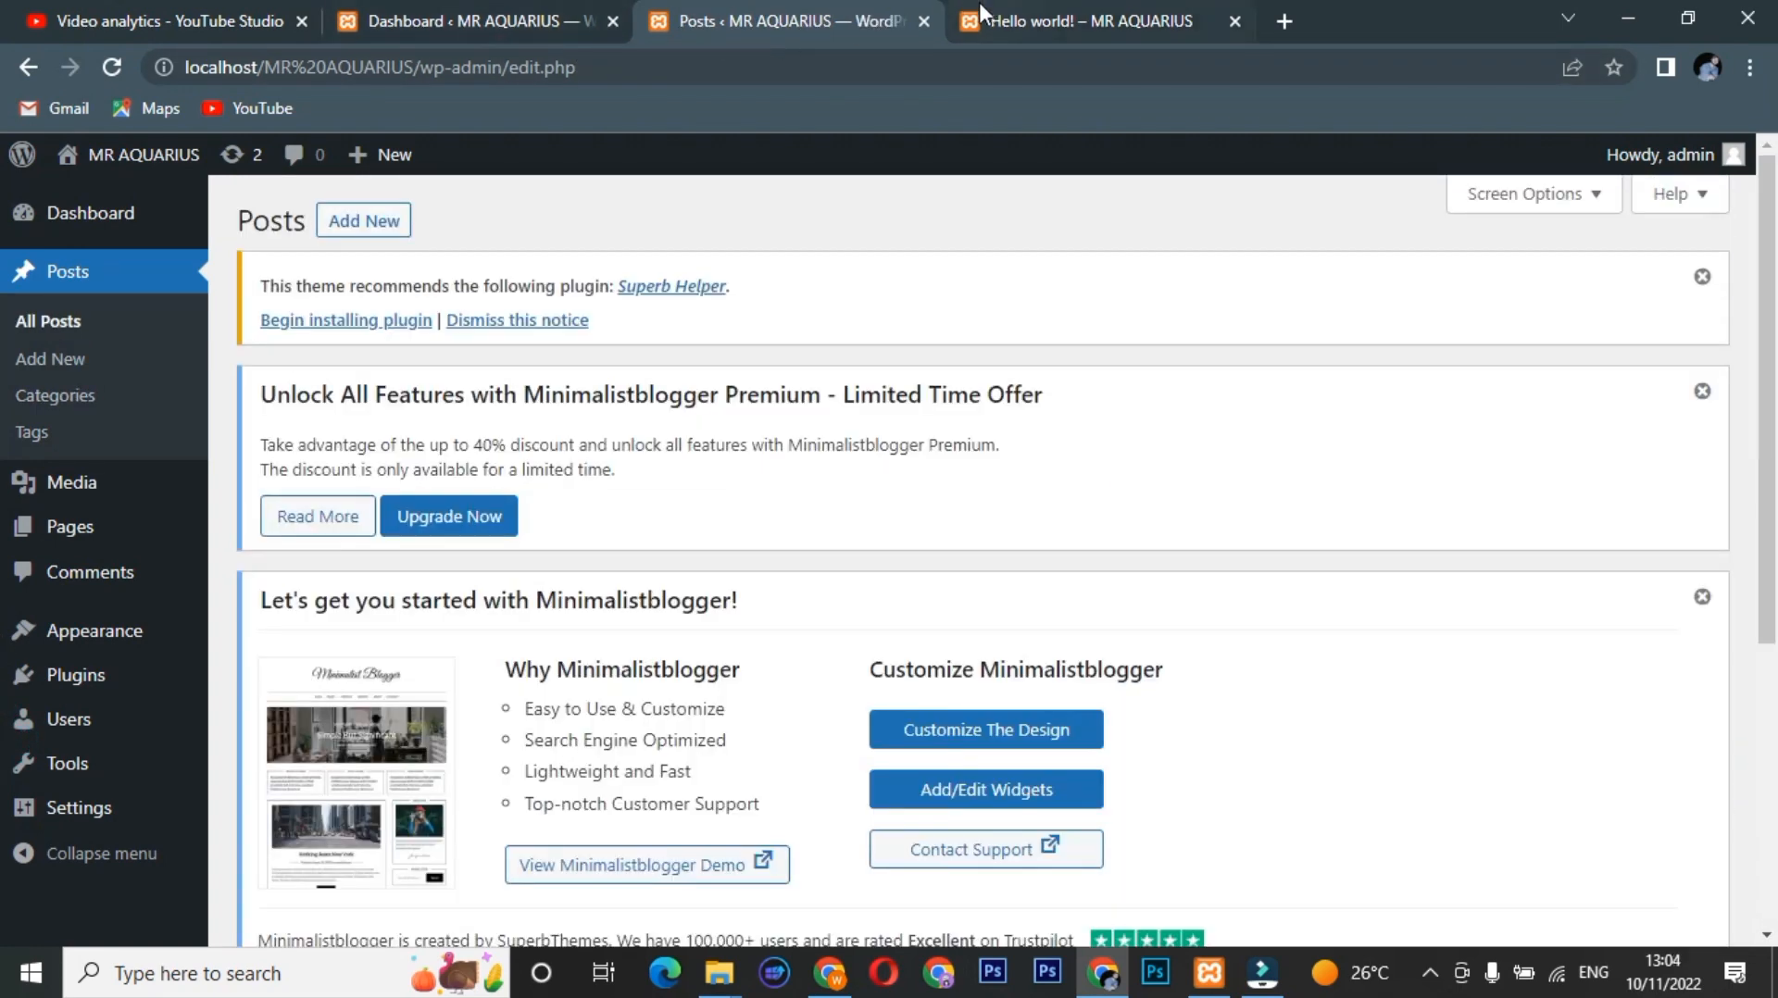
# Create a new post titled 'How to add New Post ?' and publish it.
pyautogui.click(350, 231)
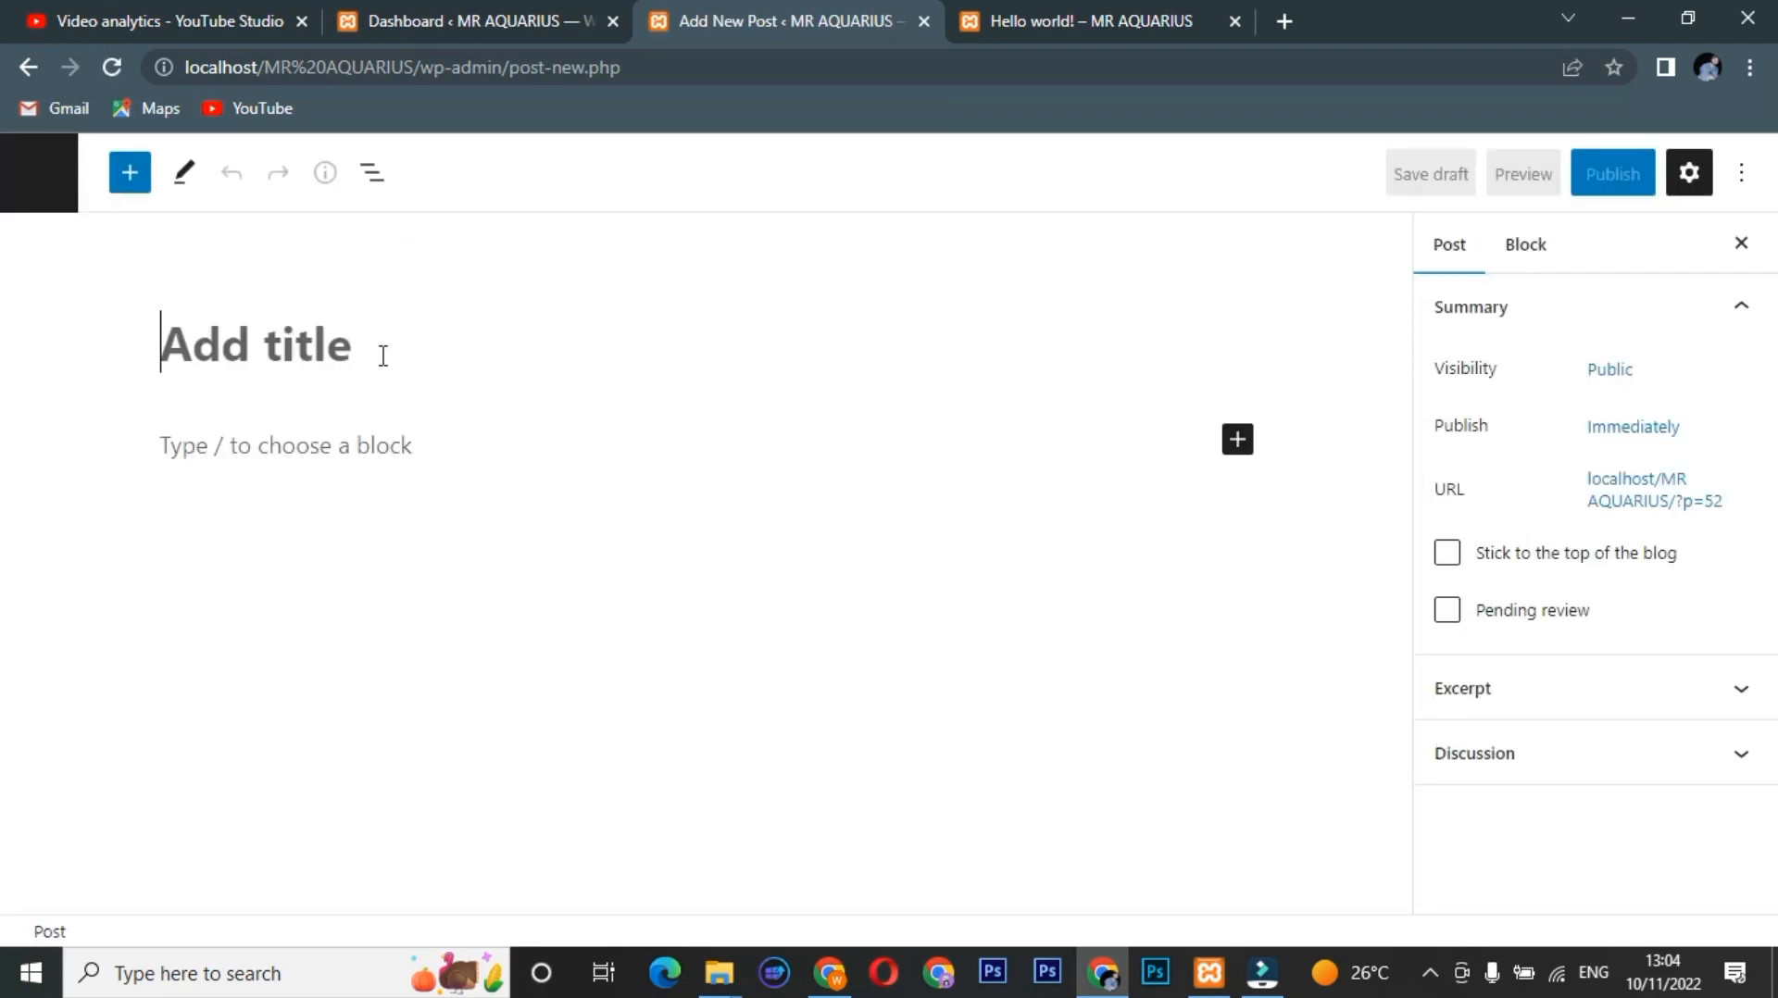
pyautogui.write('How to')
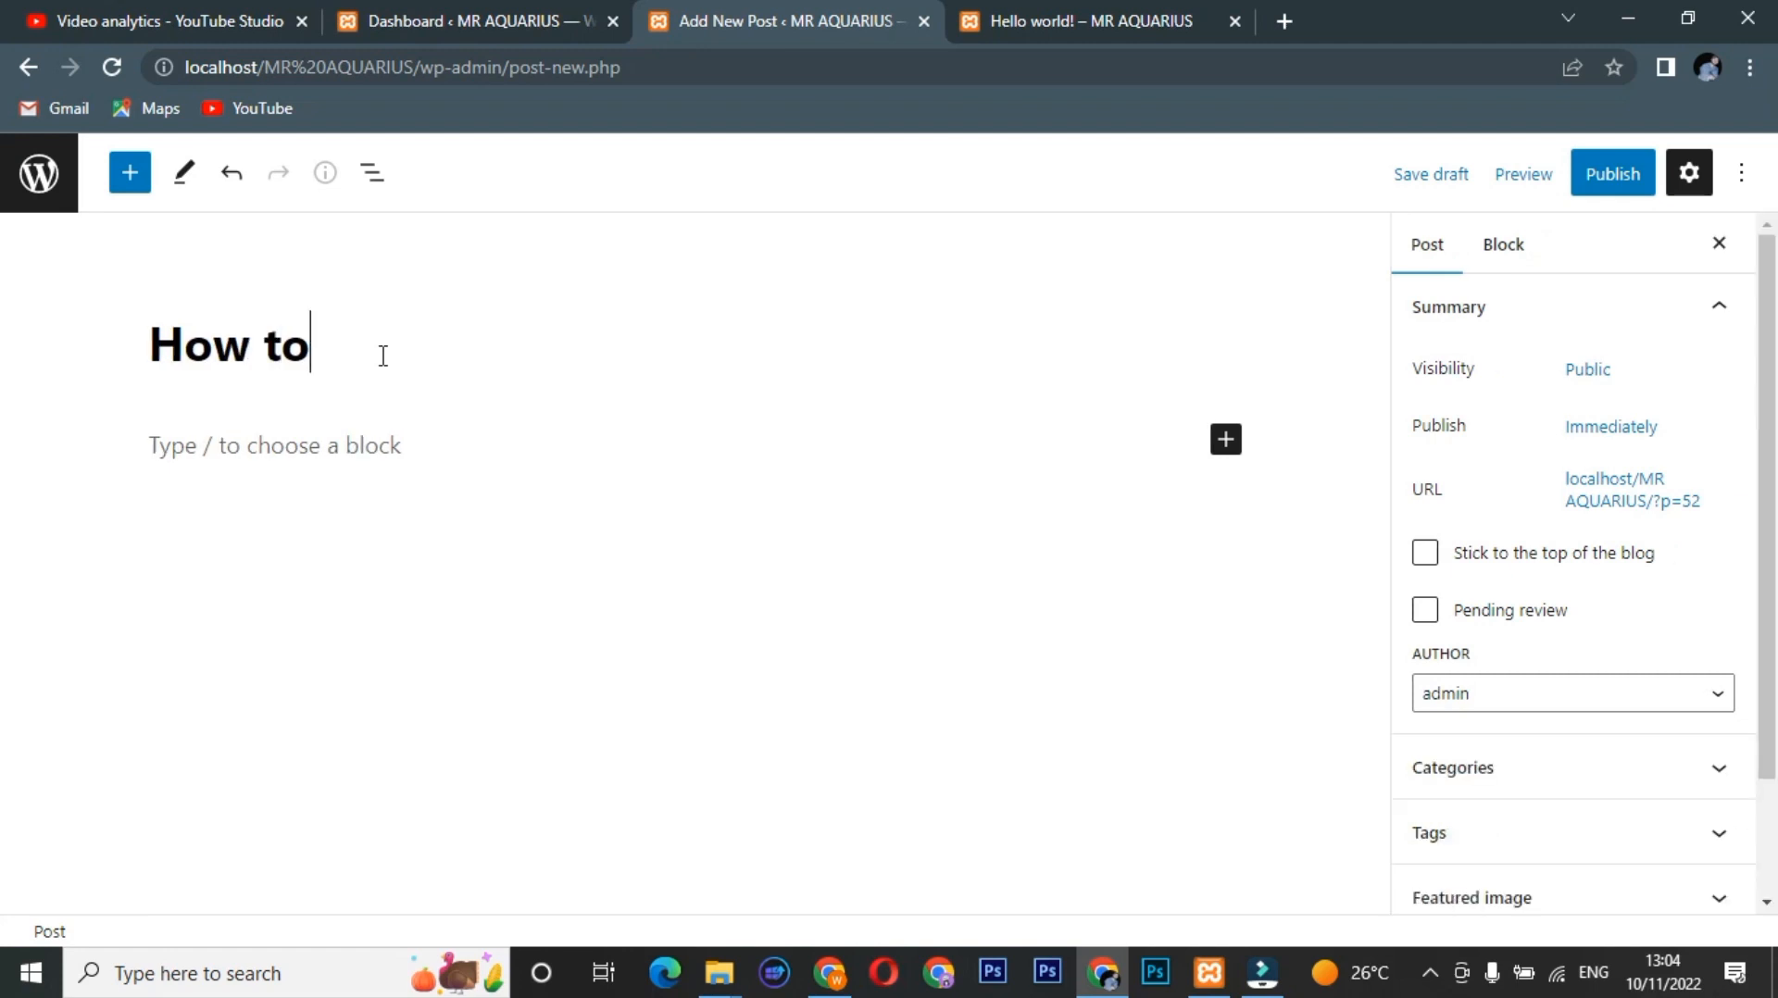
pyautogui.write(' add new')
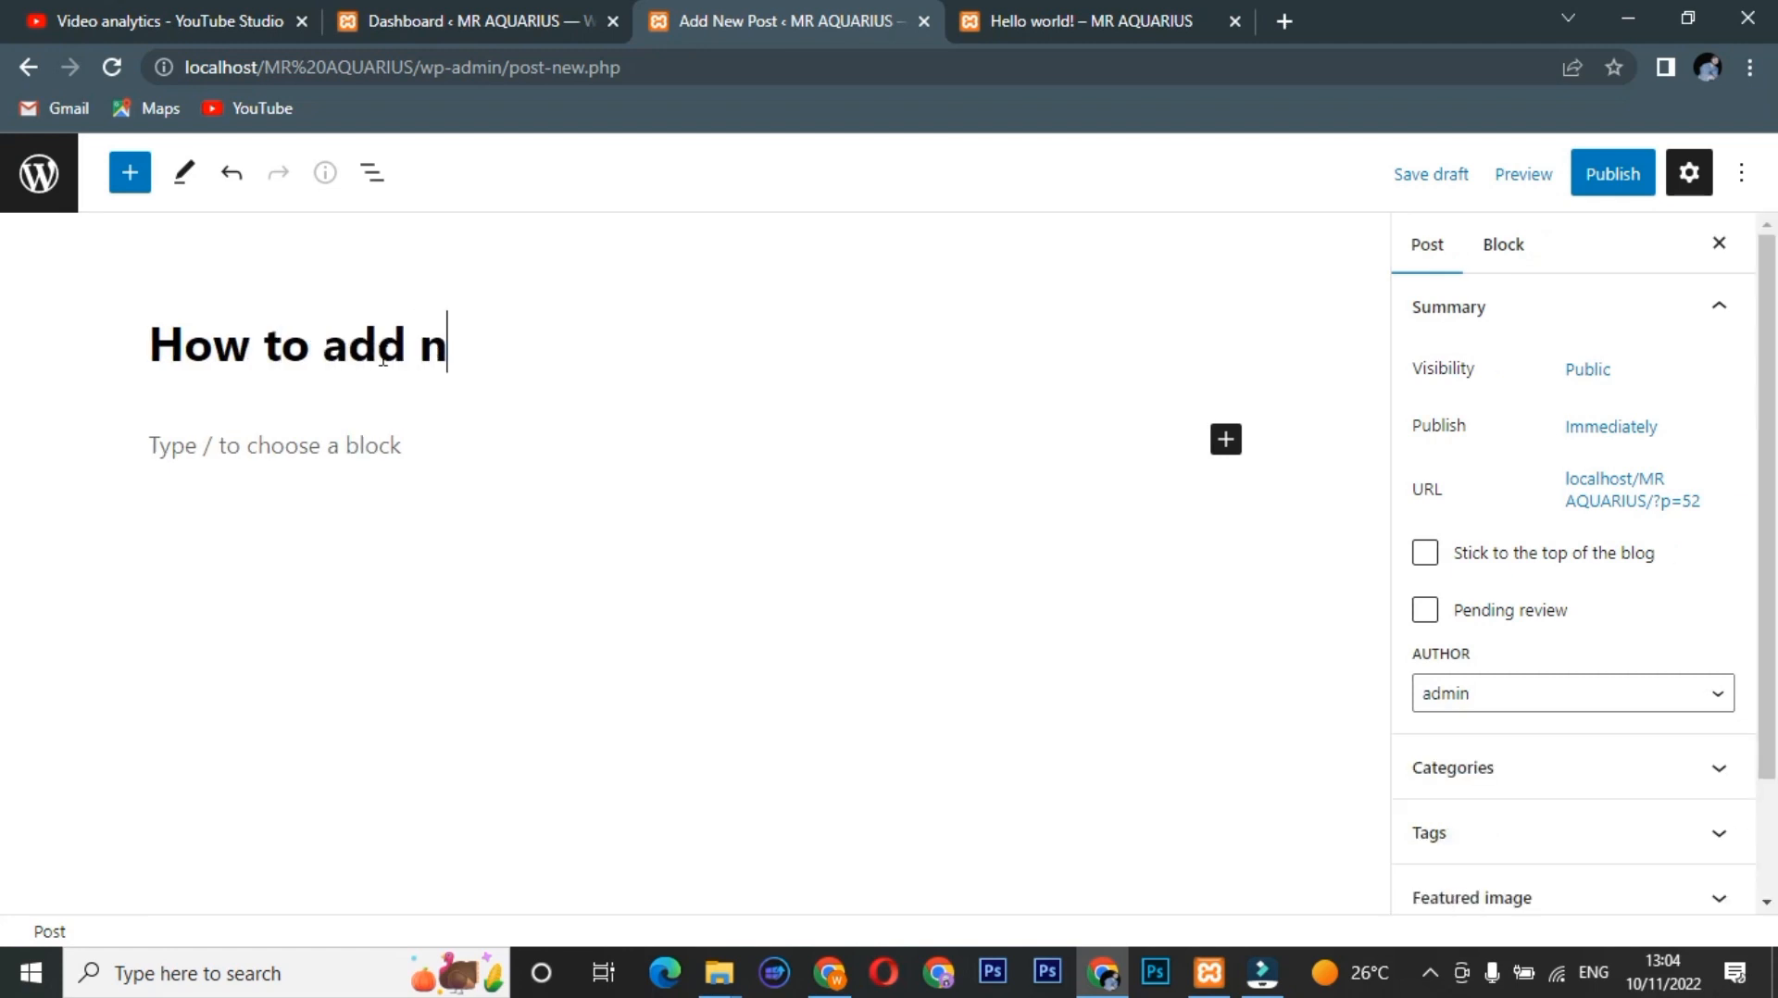
pyautogui.press('BackSpace')
pyautogui.press('BackSpace')
pyautogui.press('BackSpace')
pyautogui.write('New P')
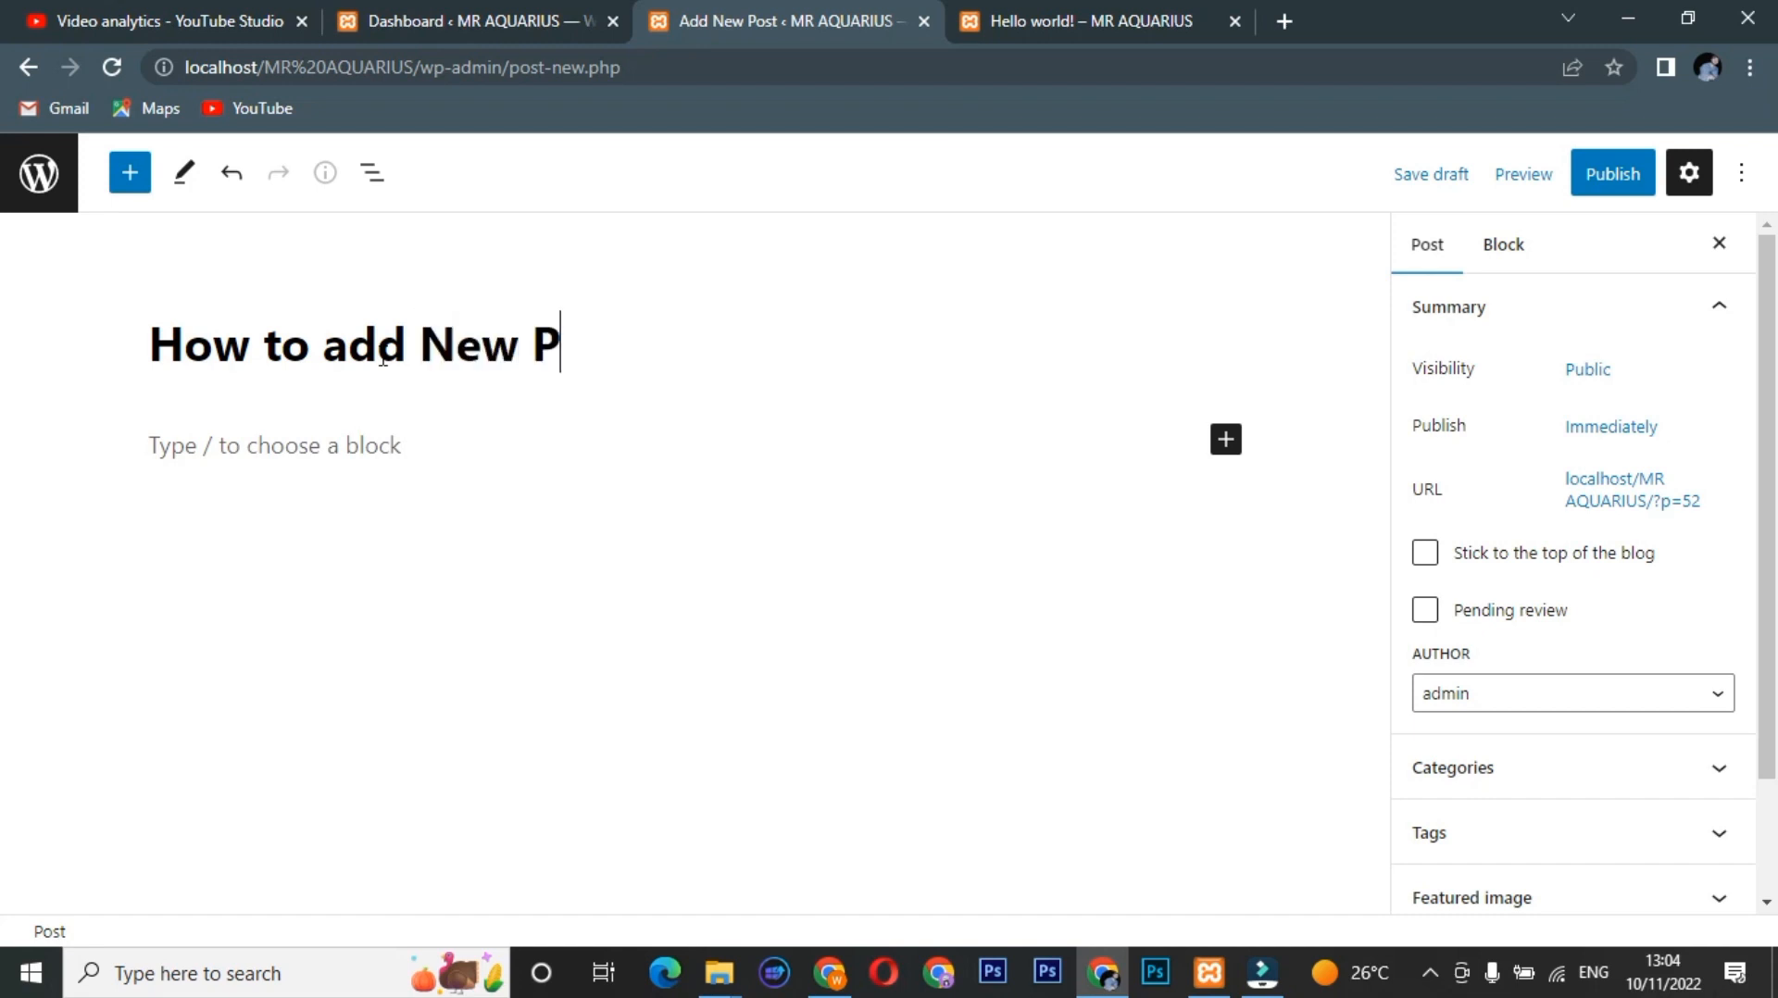
pyautogui.write('ost')
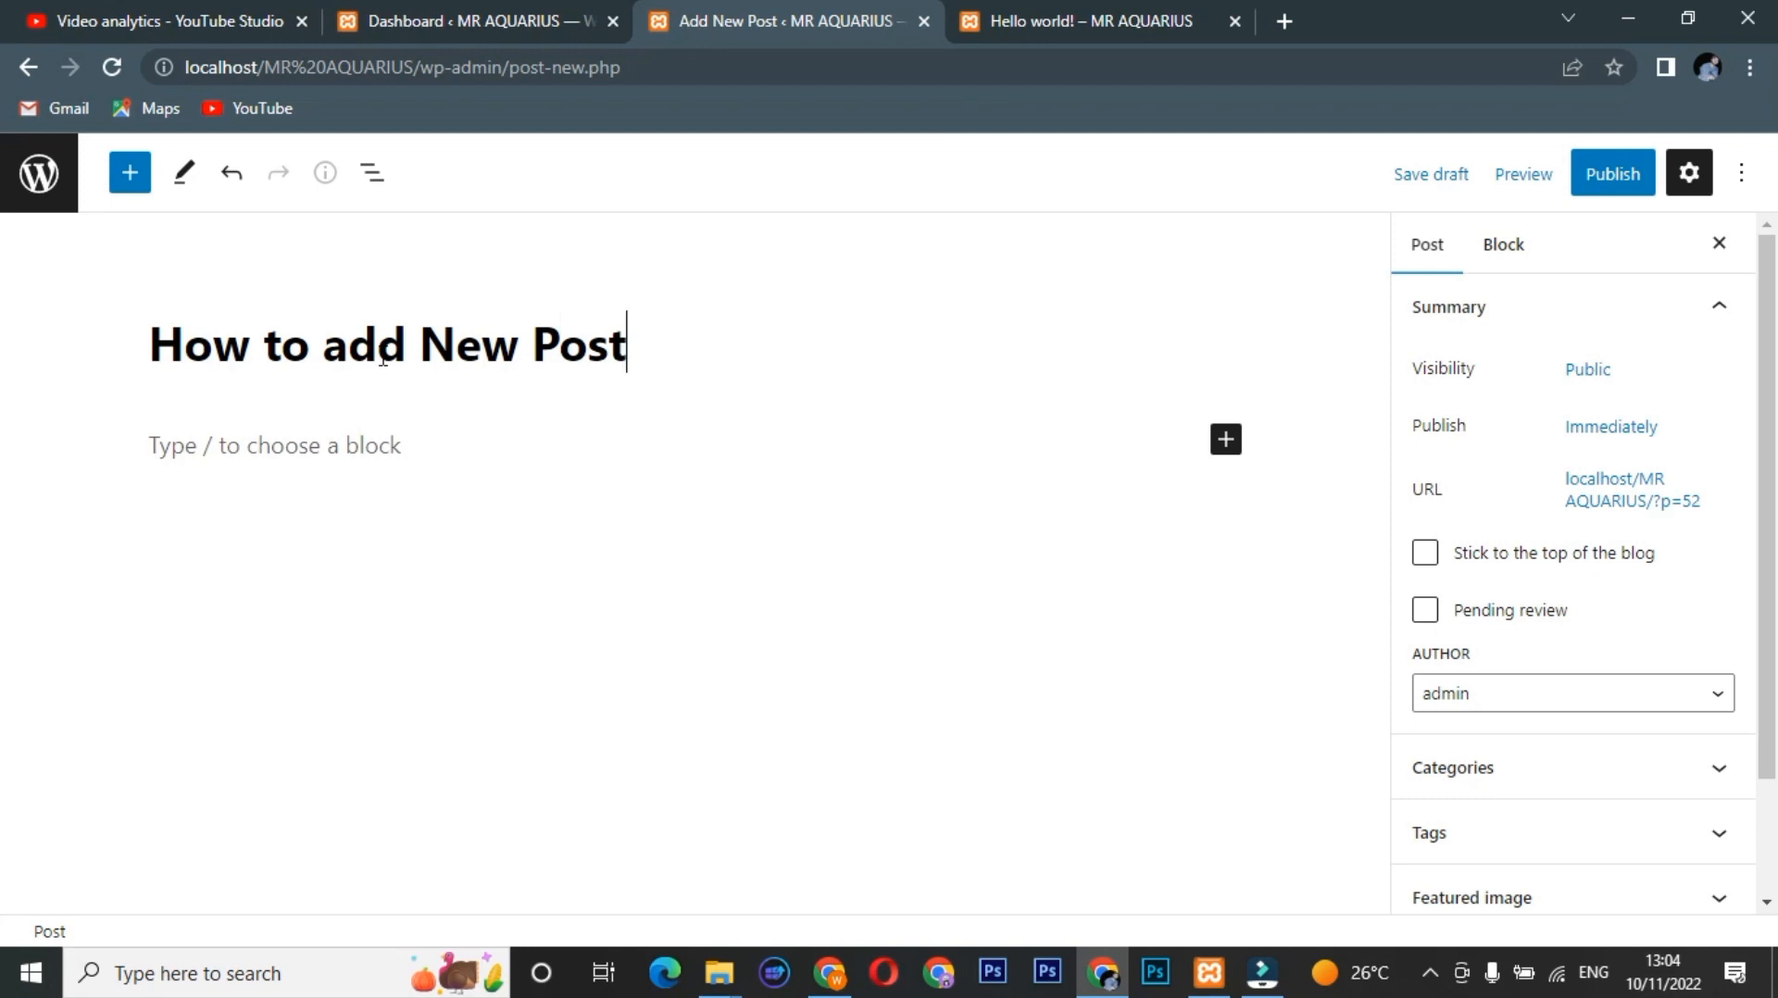
pyautogui.write(' ?')
pyautogui.click(1635, 184)
pyautogui.click(1532, 186)
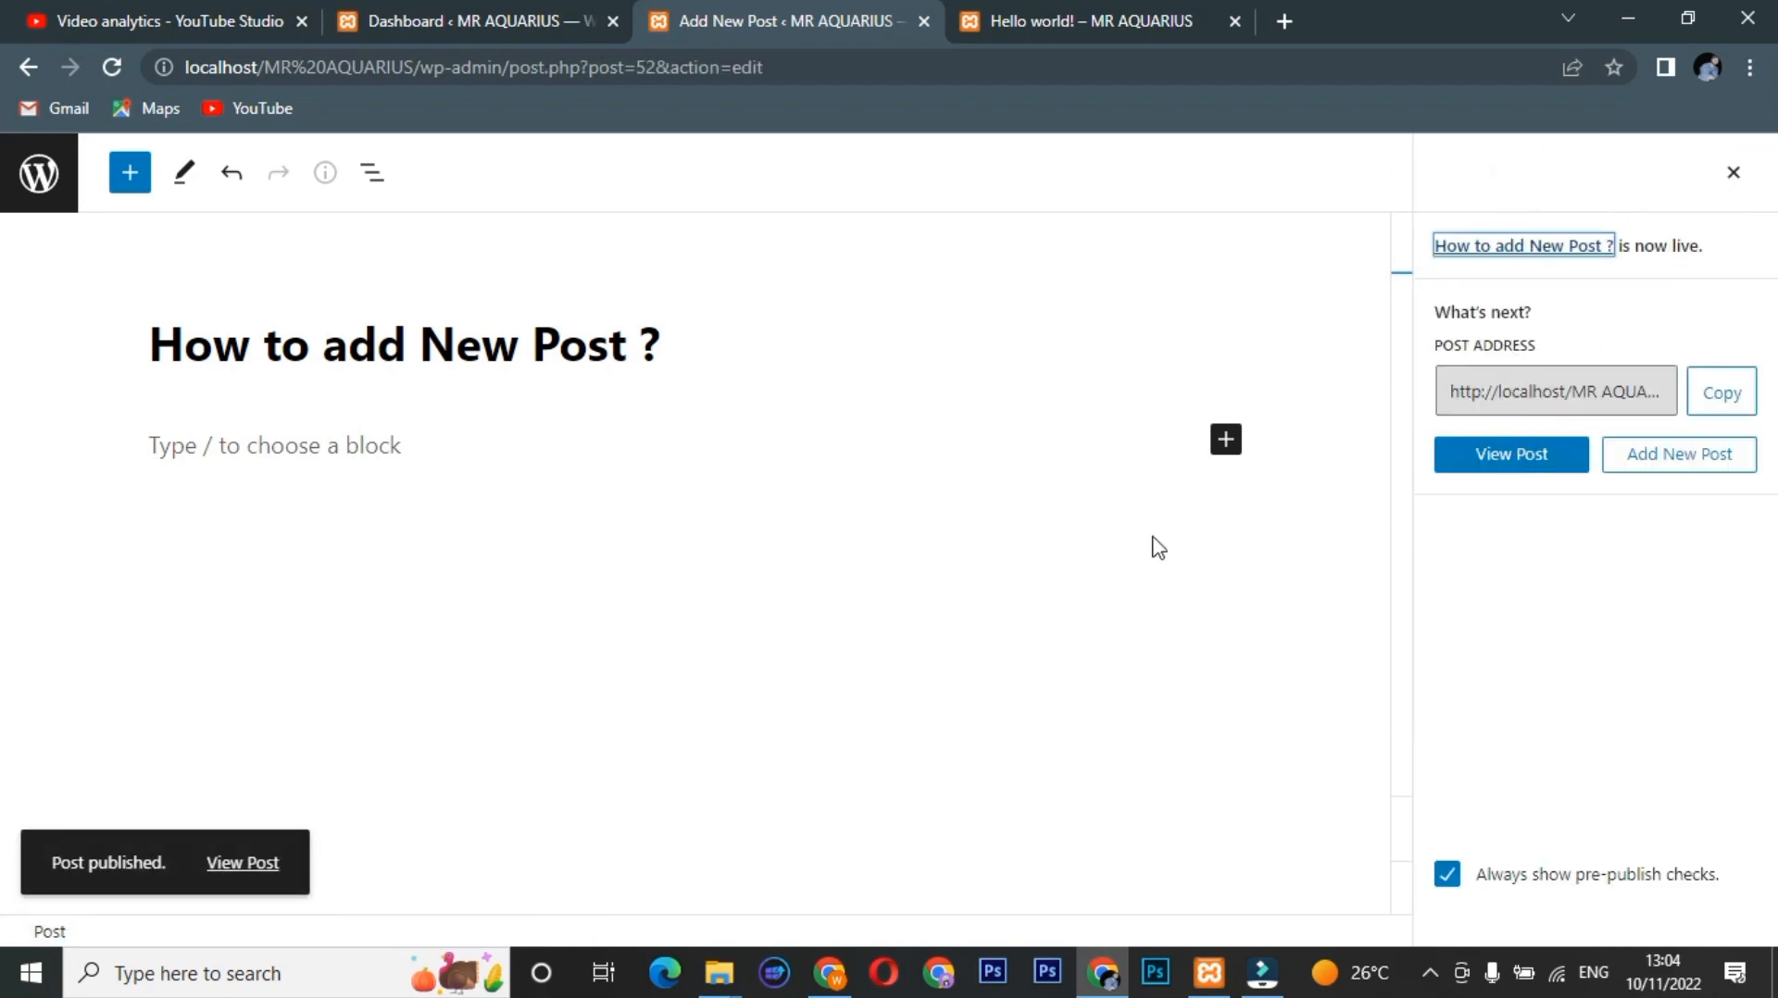
pyautogui.middleClick(239, 863)
# Check the live post's Uncategorized label, then close the post-is-live panel in the editor.
pyautogui.click(967, 13)
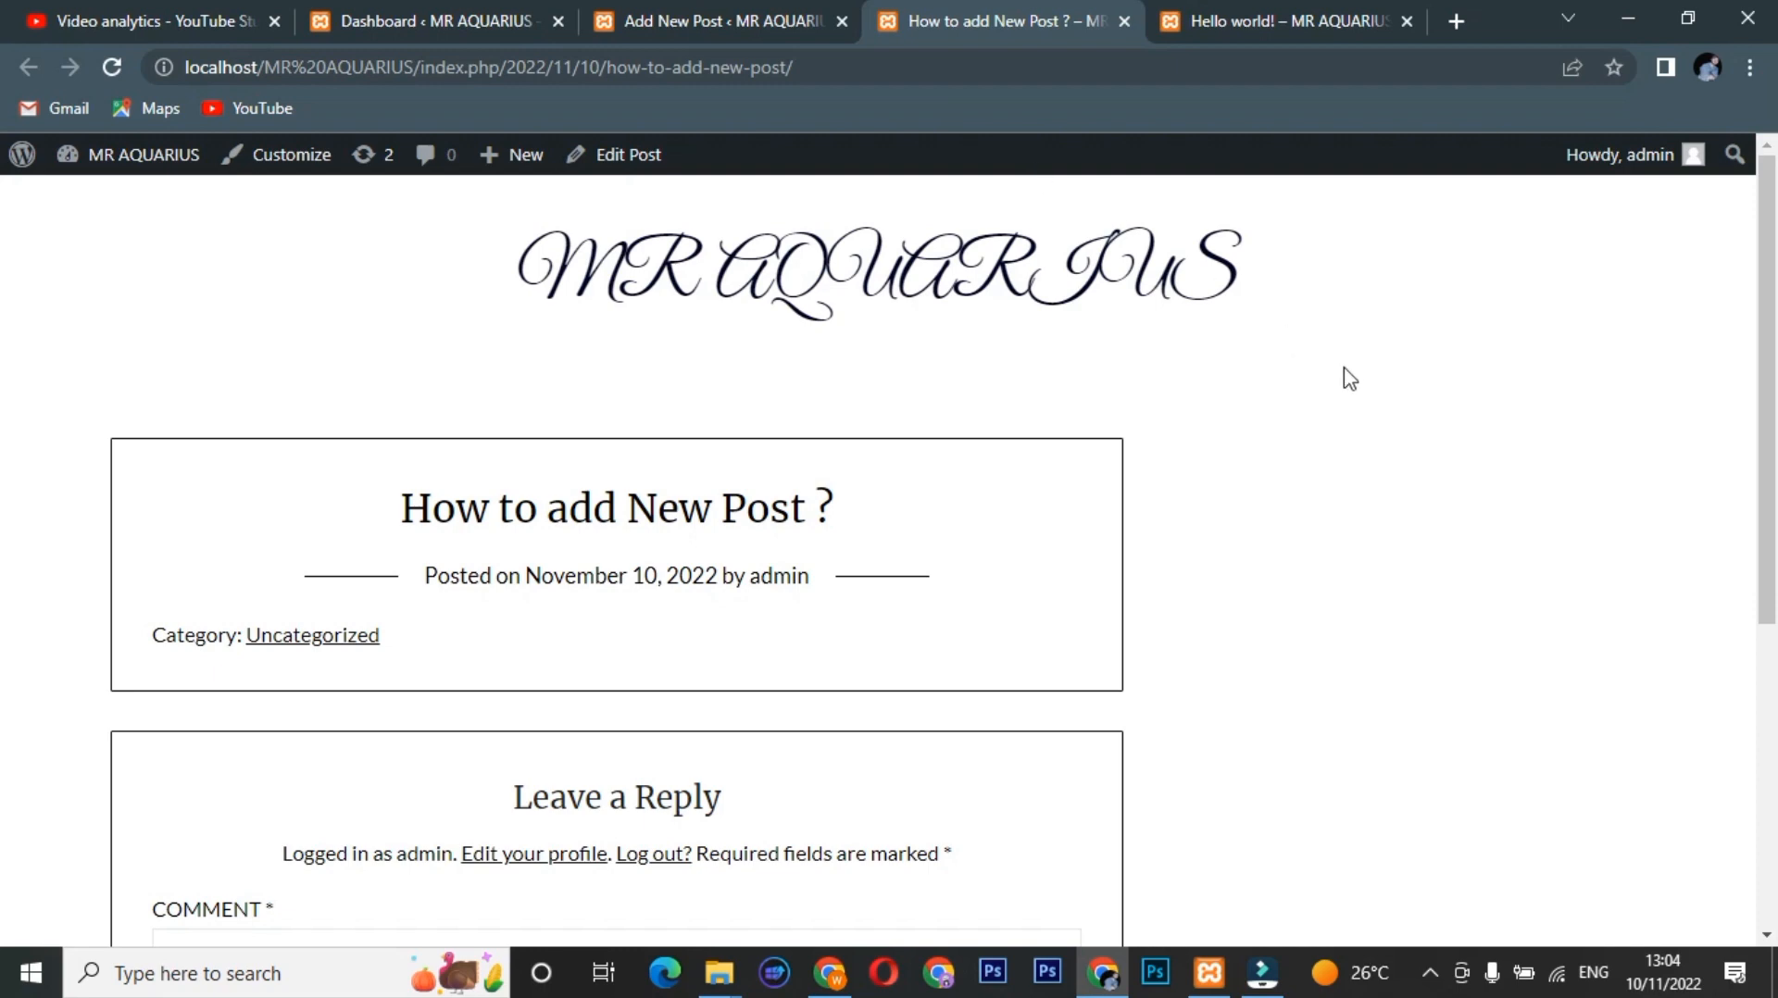
pyautogui.scroll(-3, 4, 338)
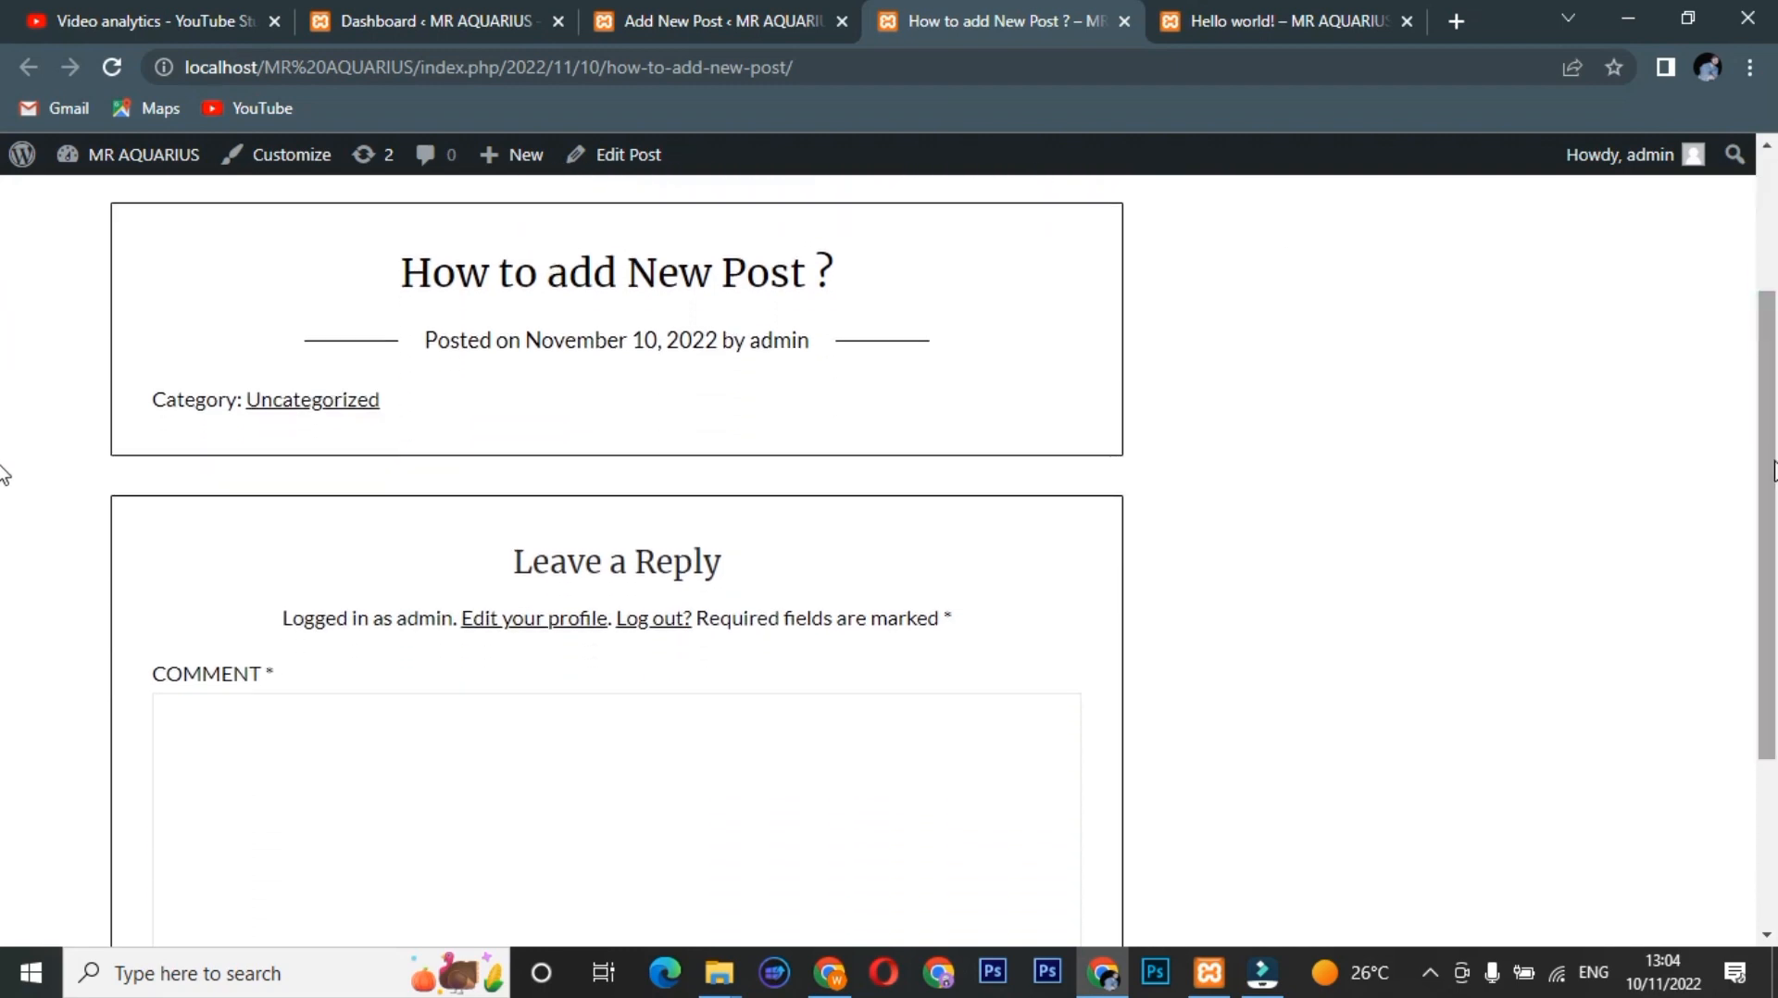
pyautogui.moveTo(393, 408); pyautogui.dragTo(243, 407)
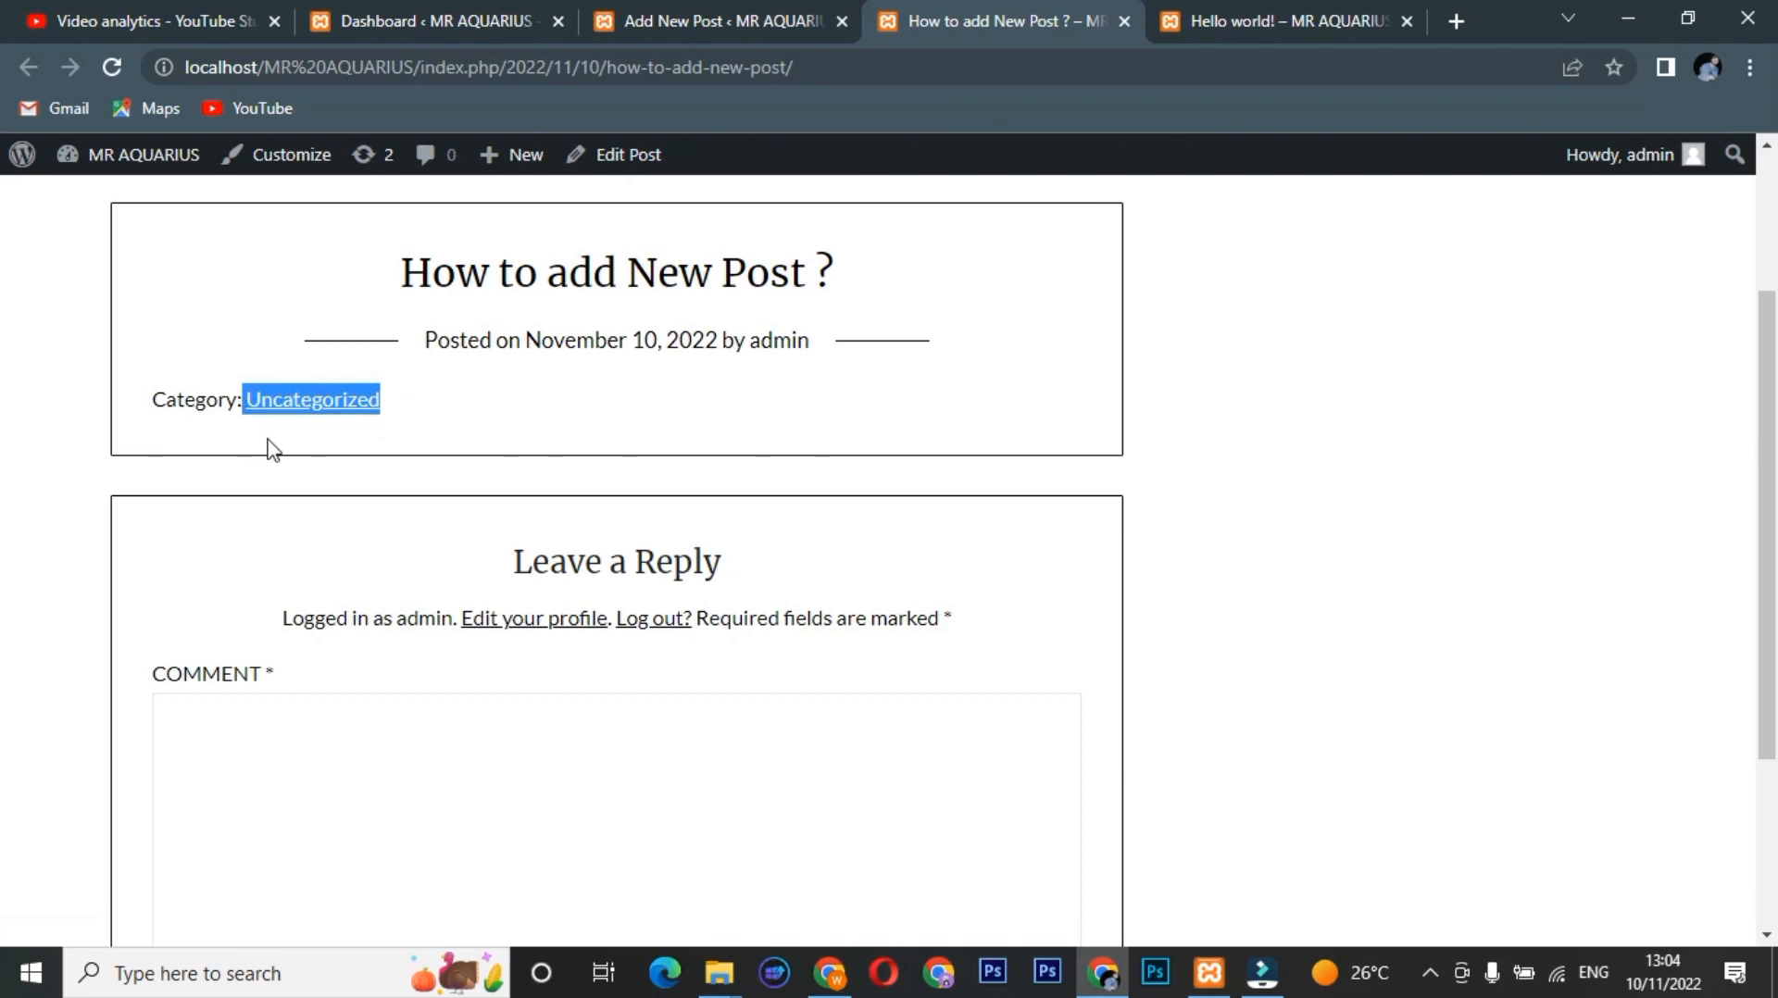
pyautogui.click(628, 18)
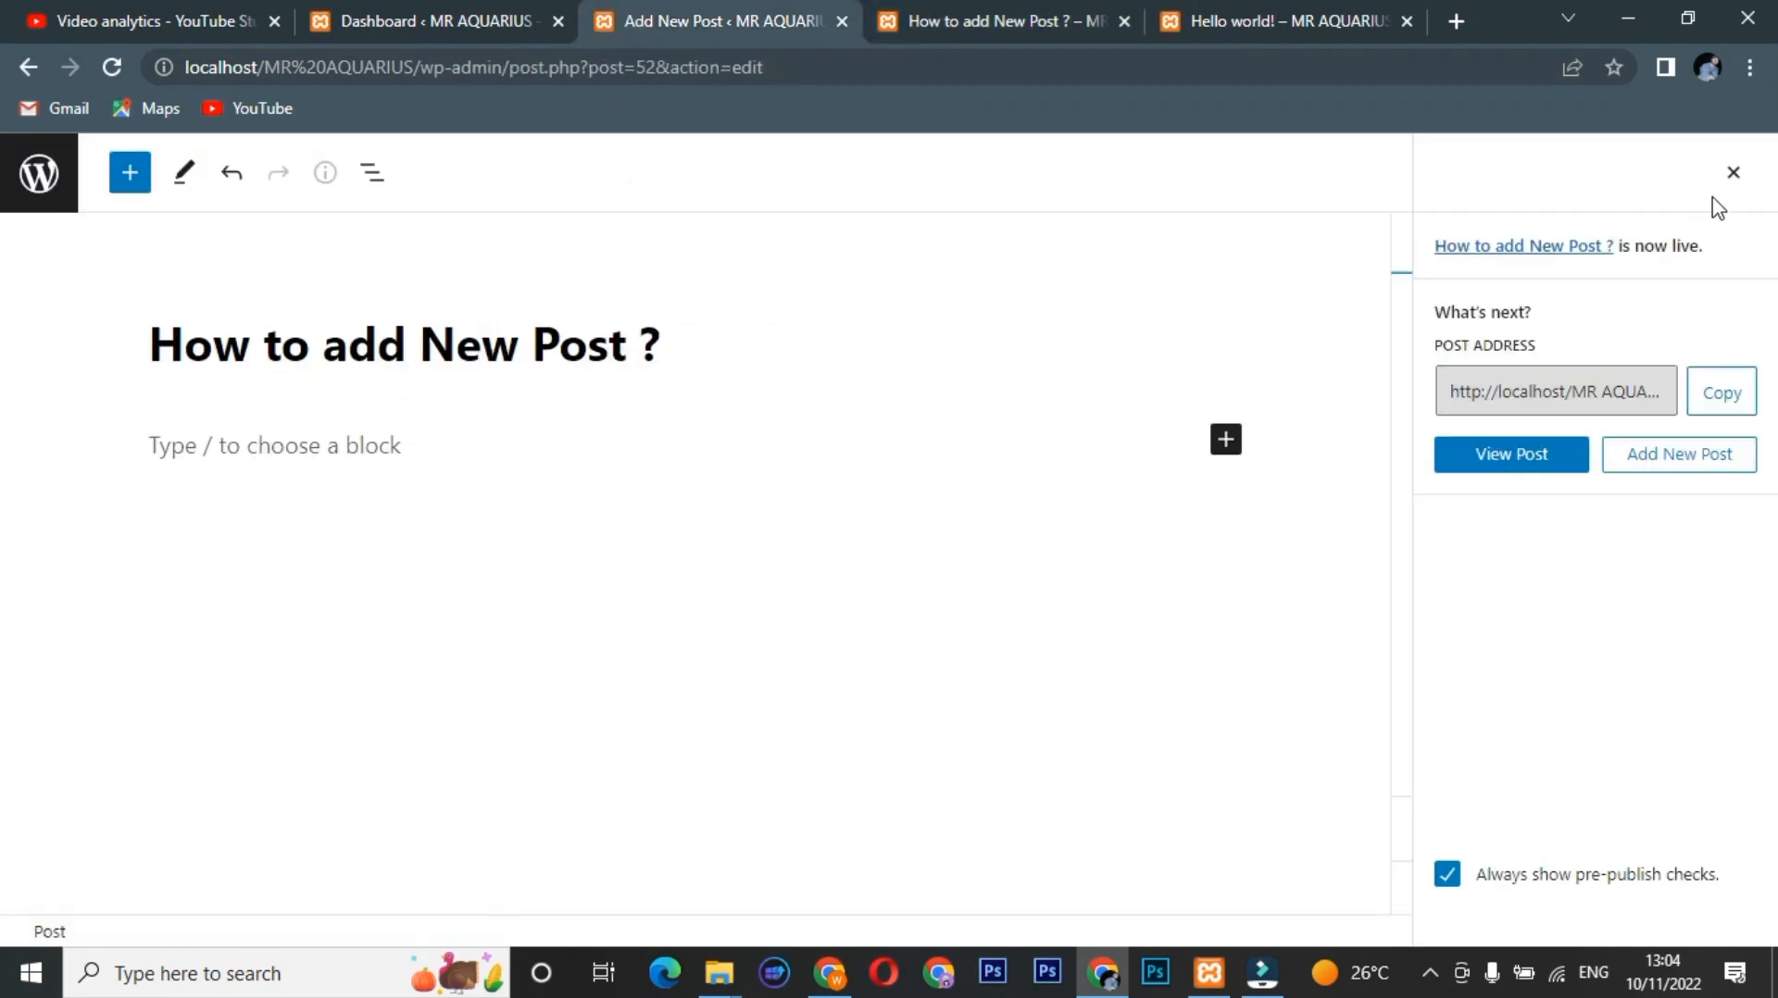
pyautogui.click(1733, 173)
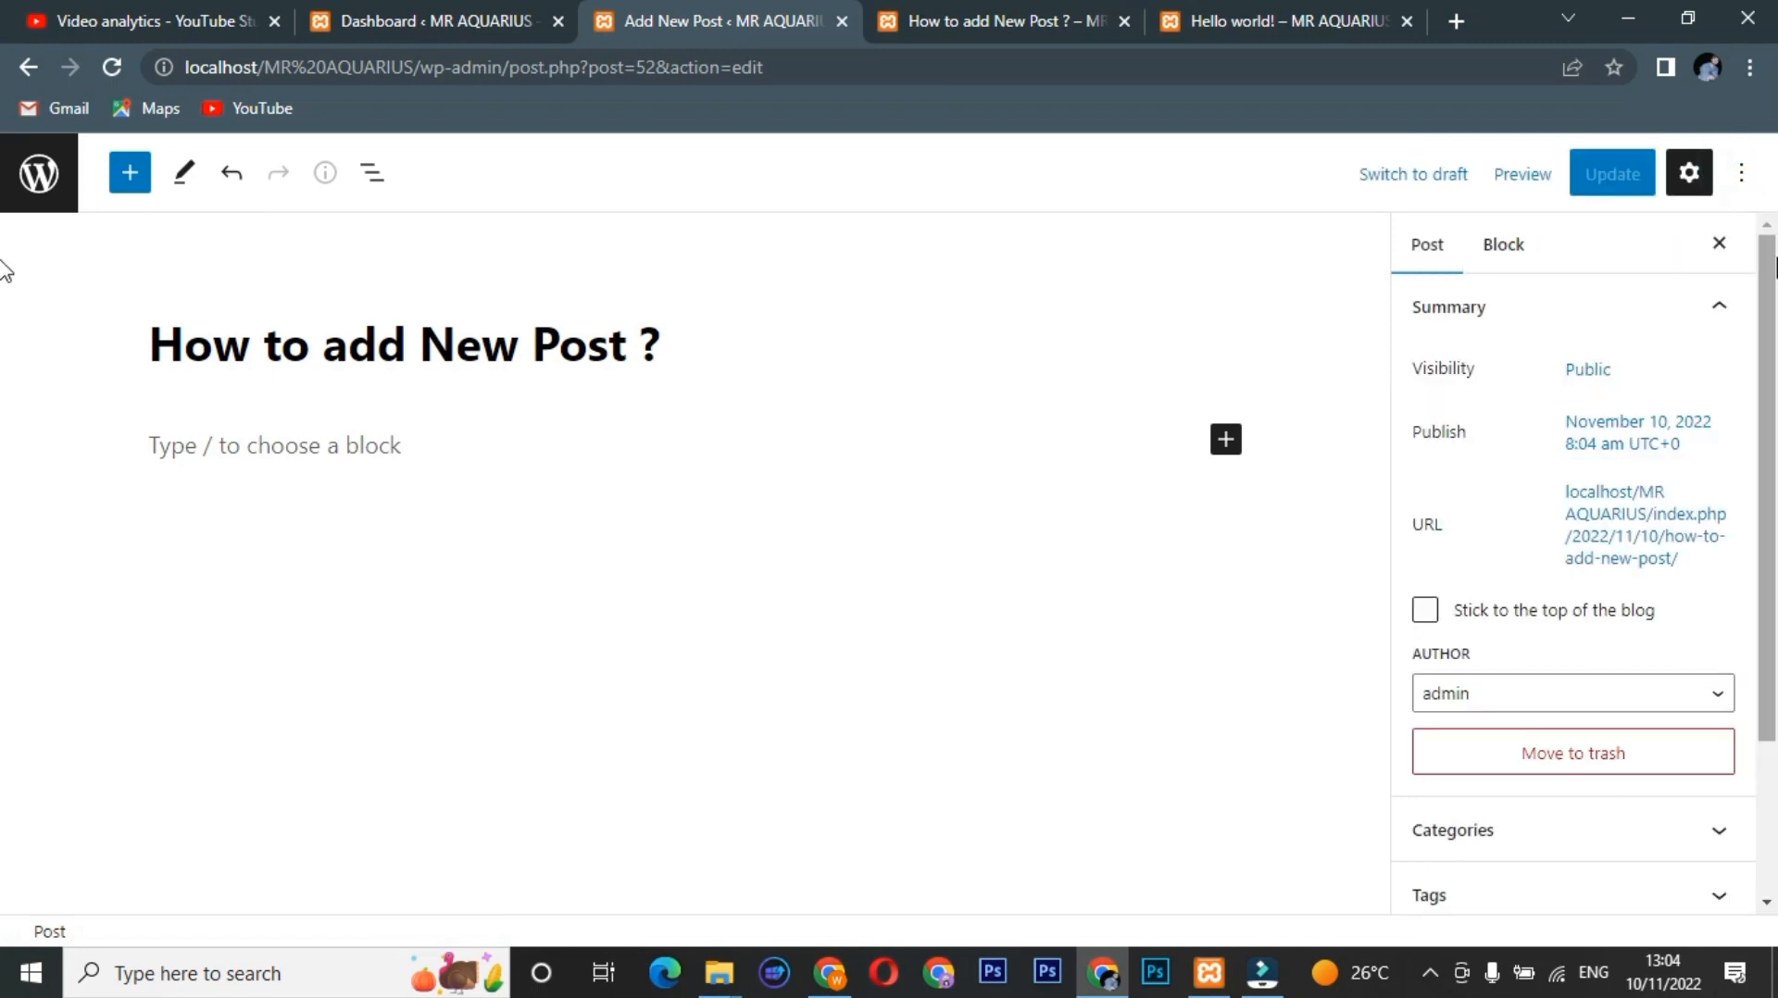
pyautogui.moveTo(1775, 265); pyautogui.dragTo(1775, 424)
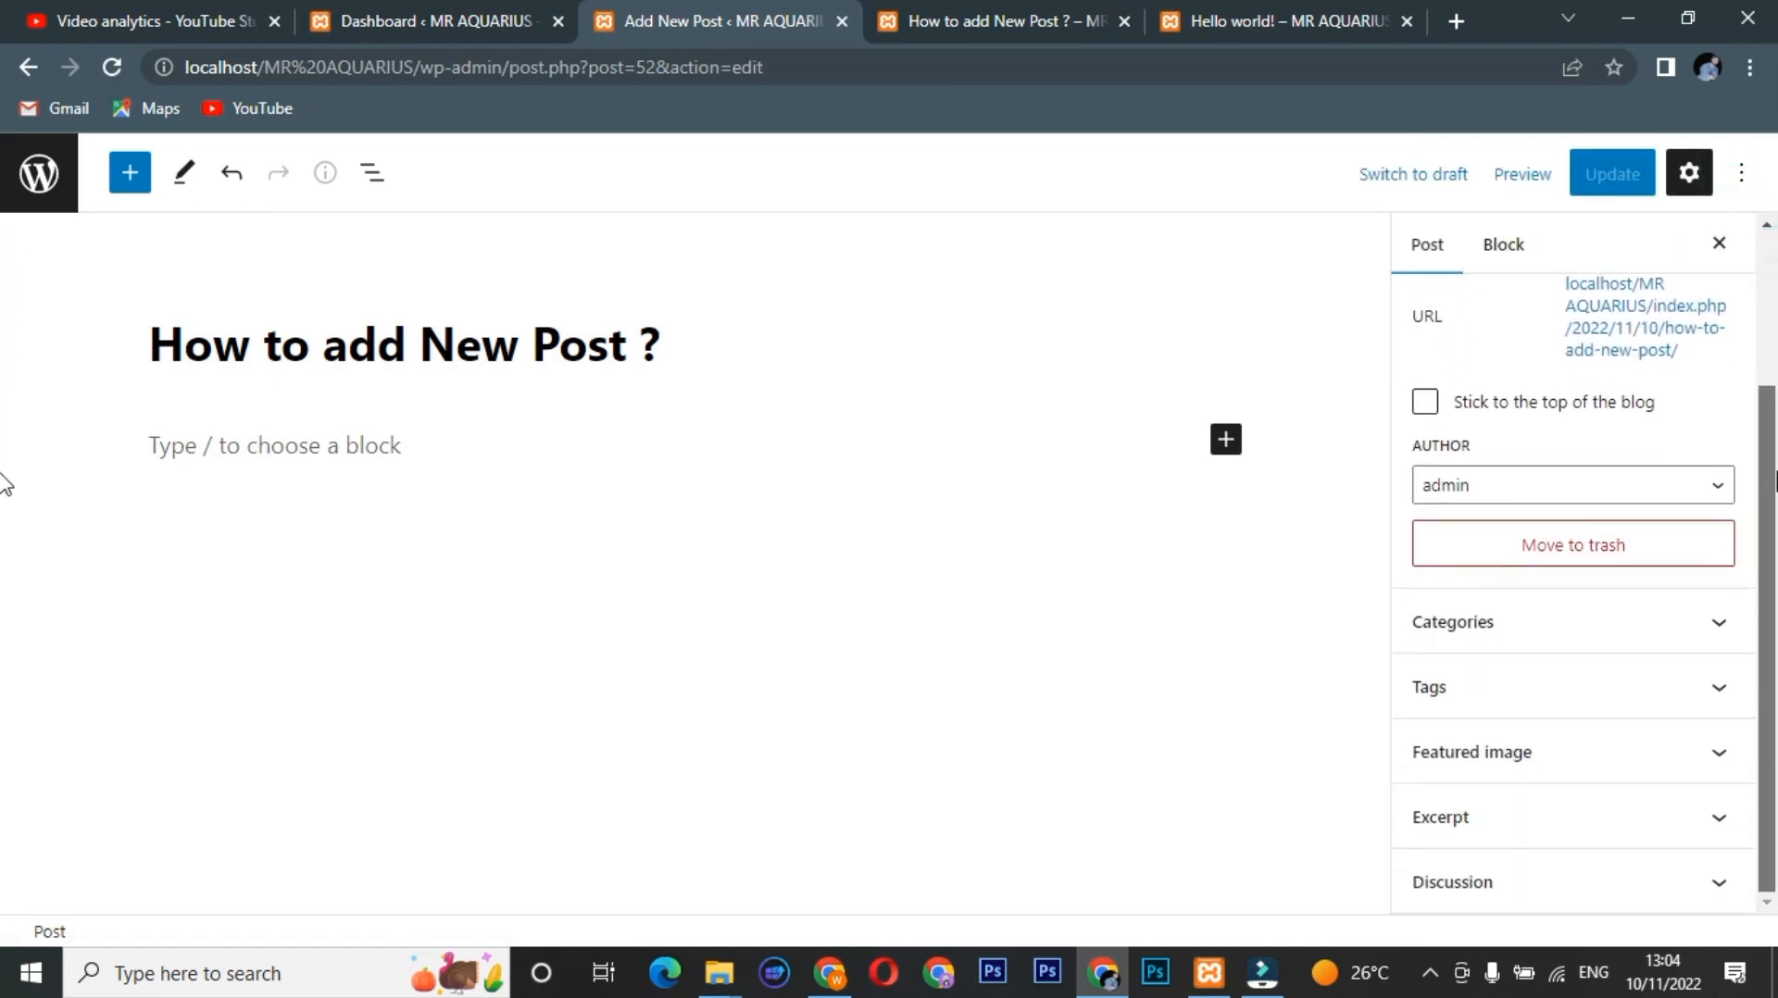
# Switch the post's category from Uncategorized to Technology and save the update.
pyautogui.click(1720, 639)
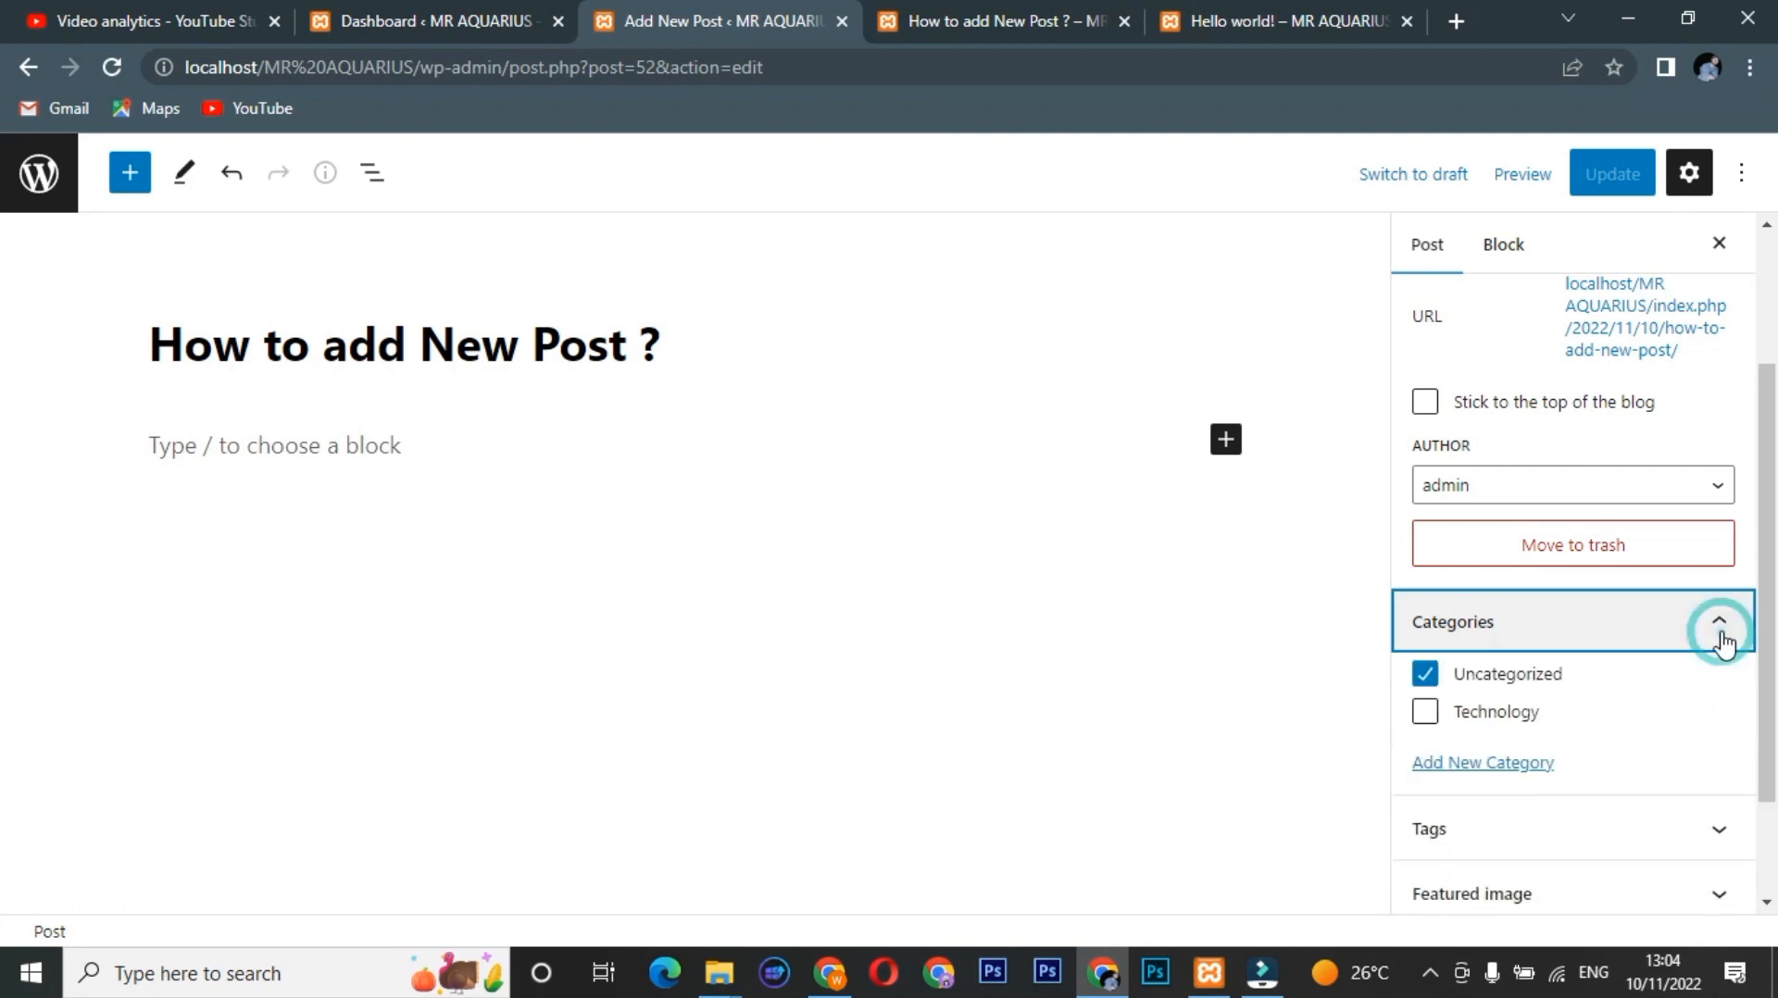
pyautogui.click(1507, 724)
pyautogui.click(1525, 675)
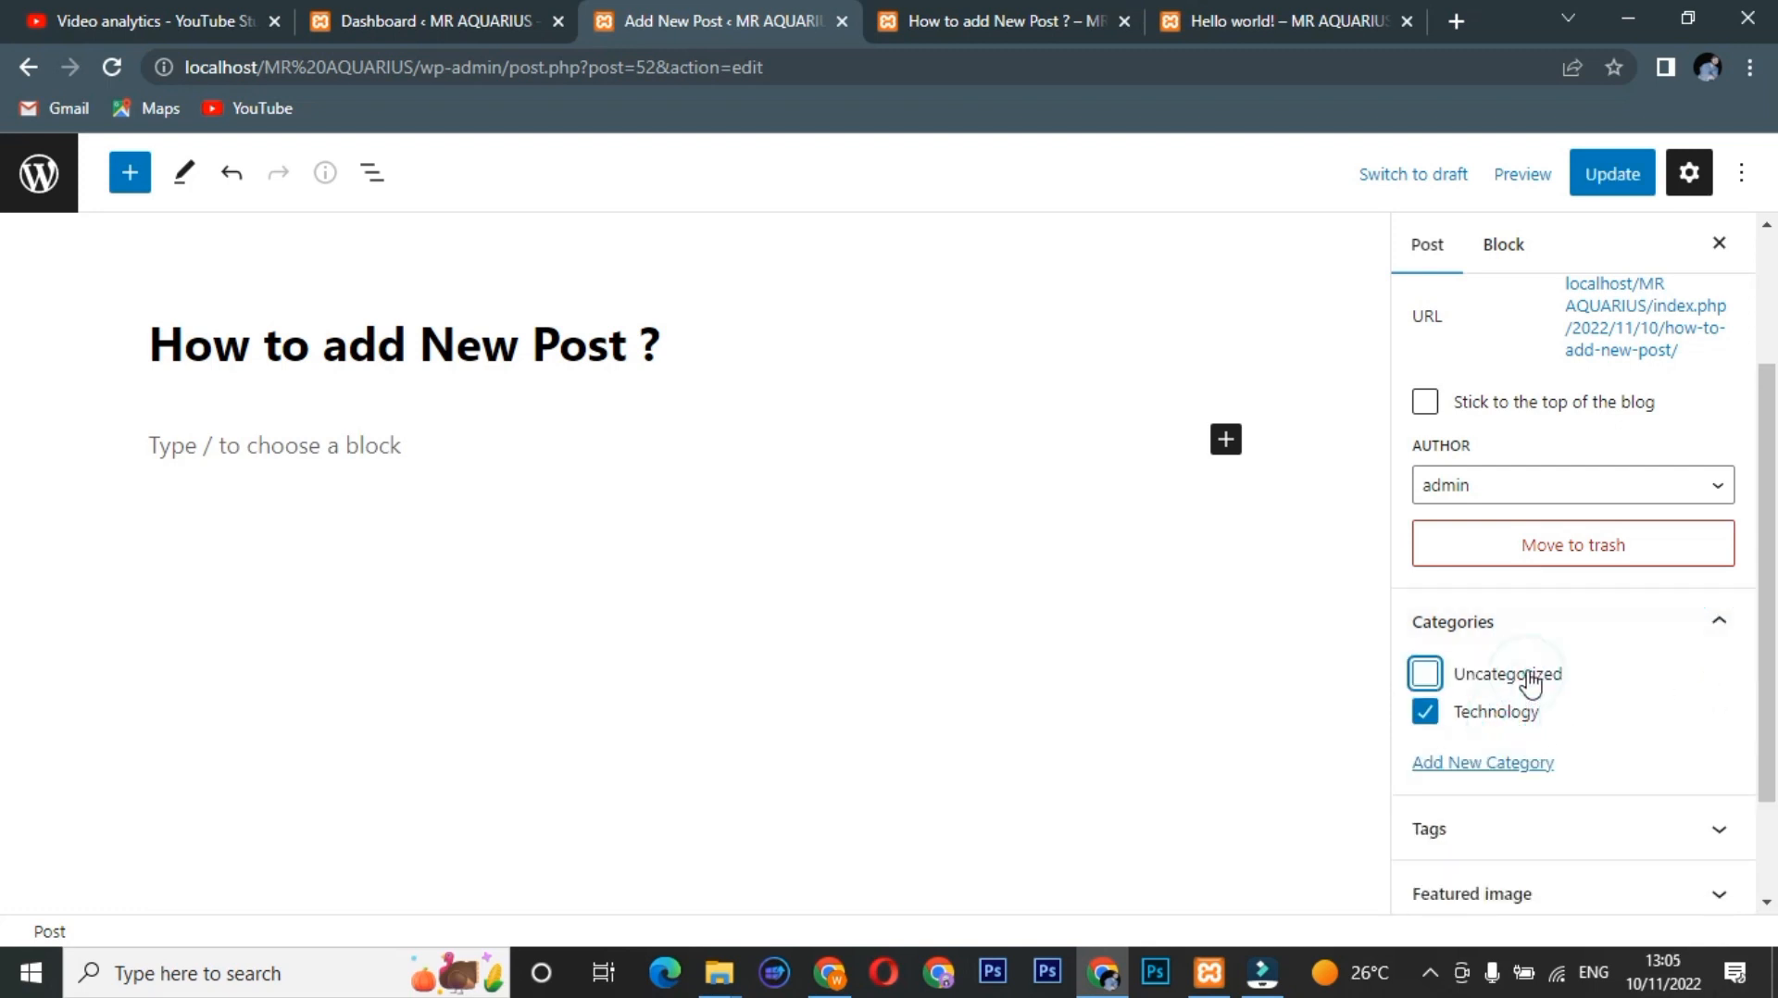
pyautogui.click(1609, 174)
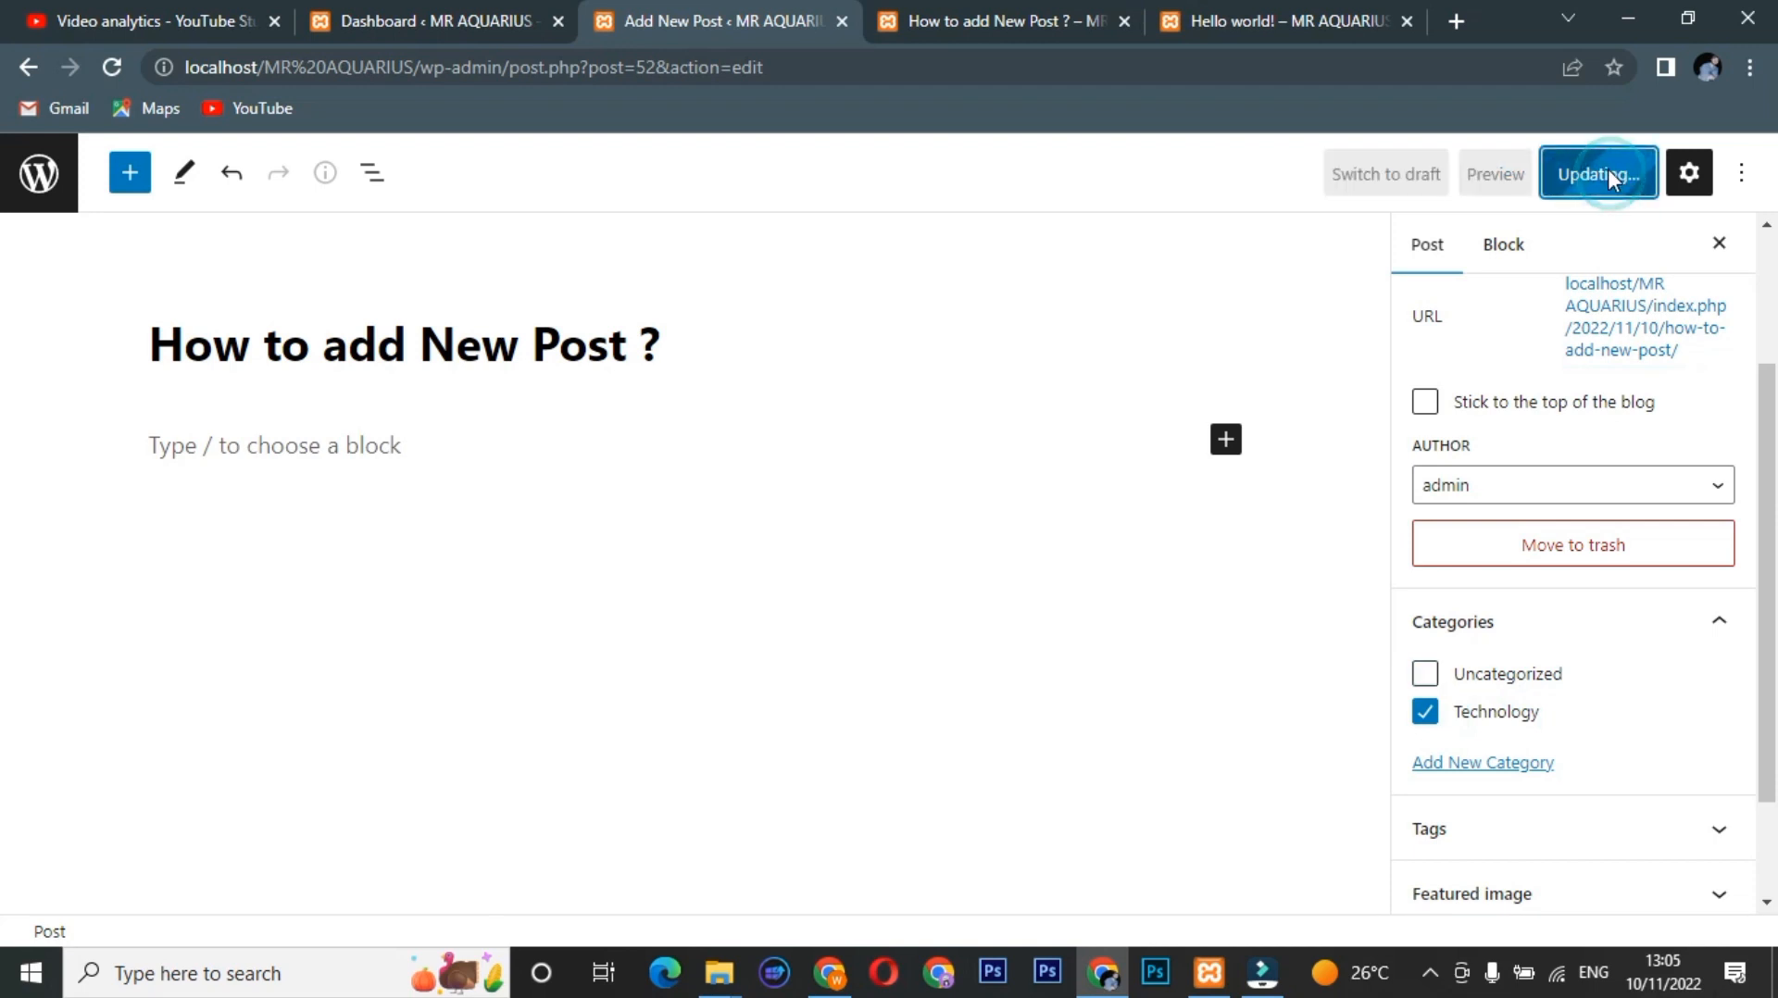
# Reload the live post page to confirm it shows Category: Technology, then go back to the editor.
pyautogui.click(1030, 18)
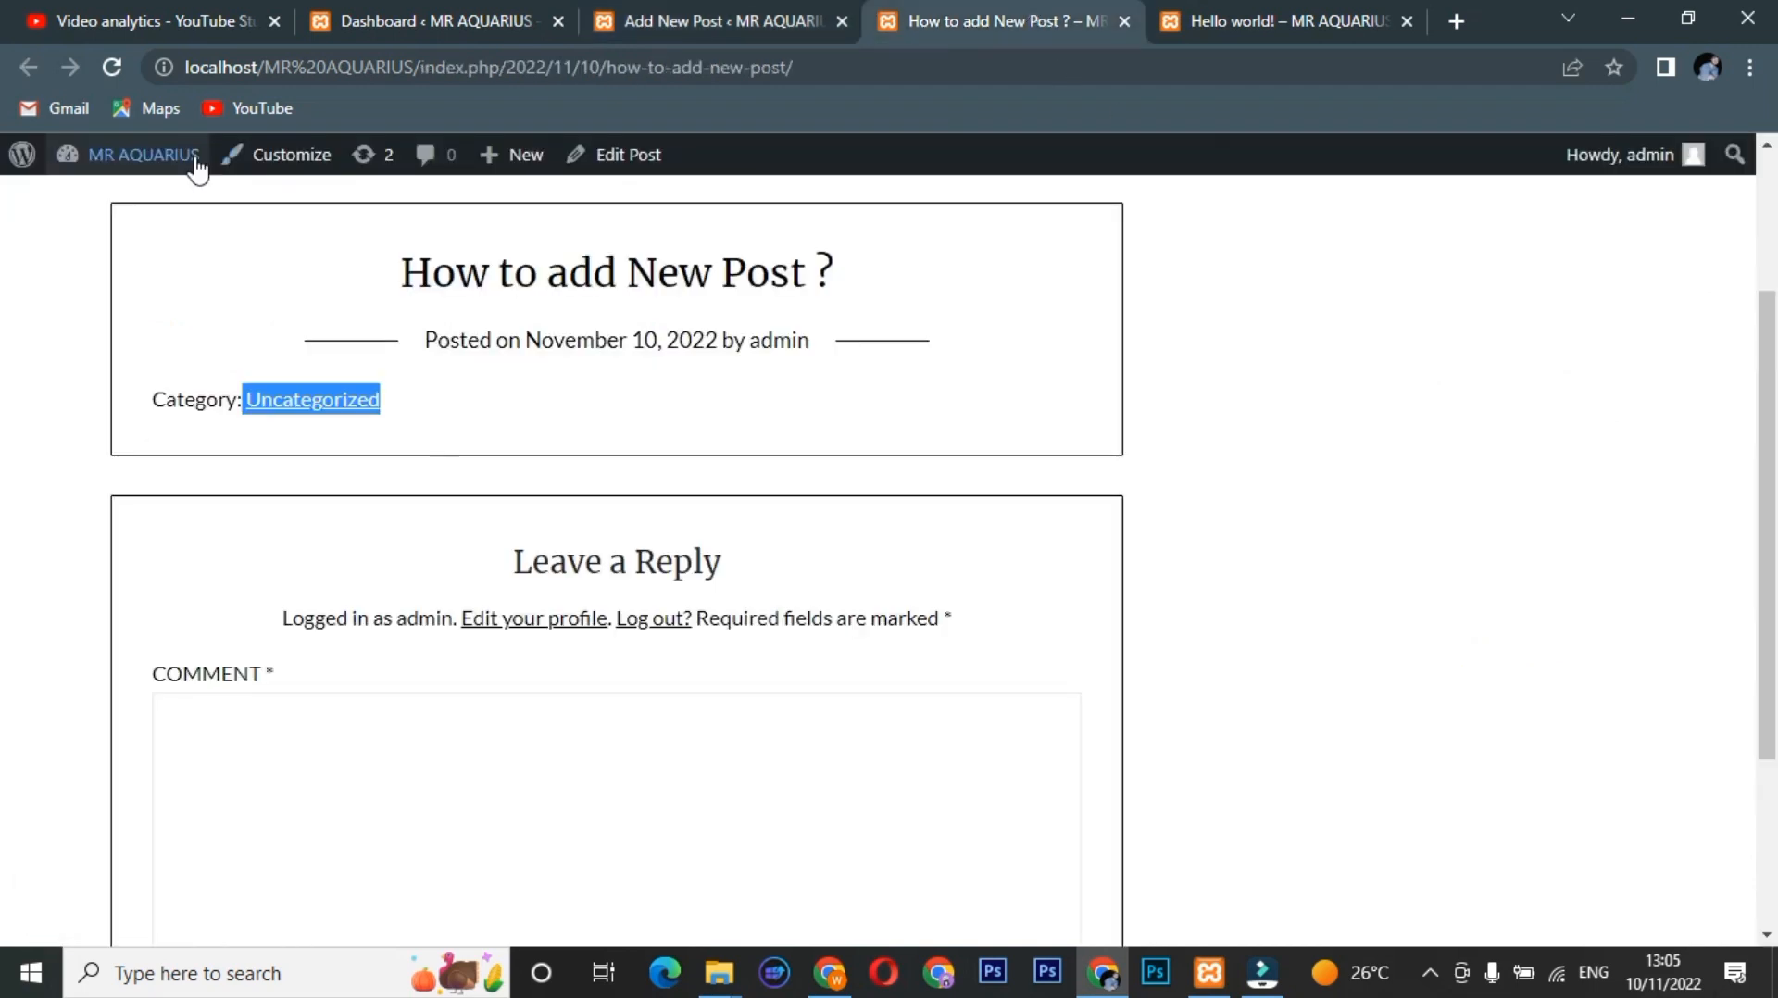
pyautogui.click(121, 71)
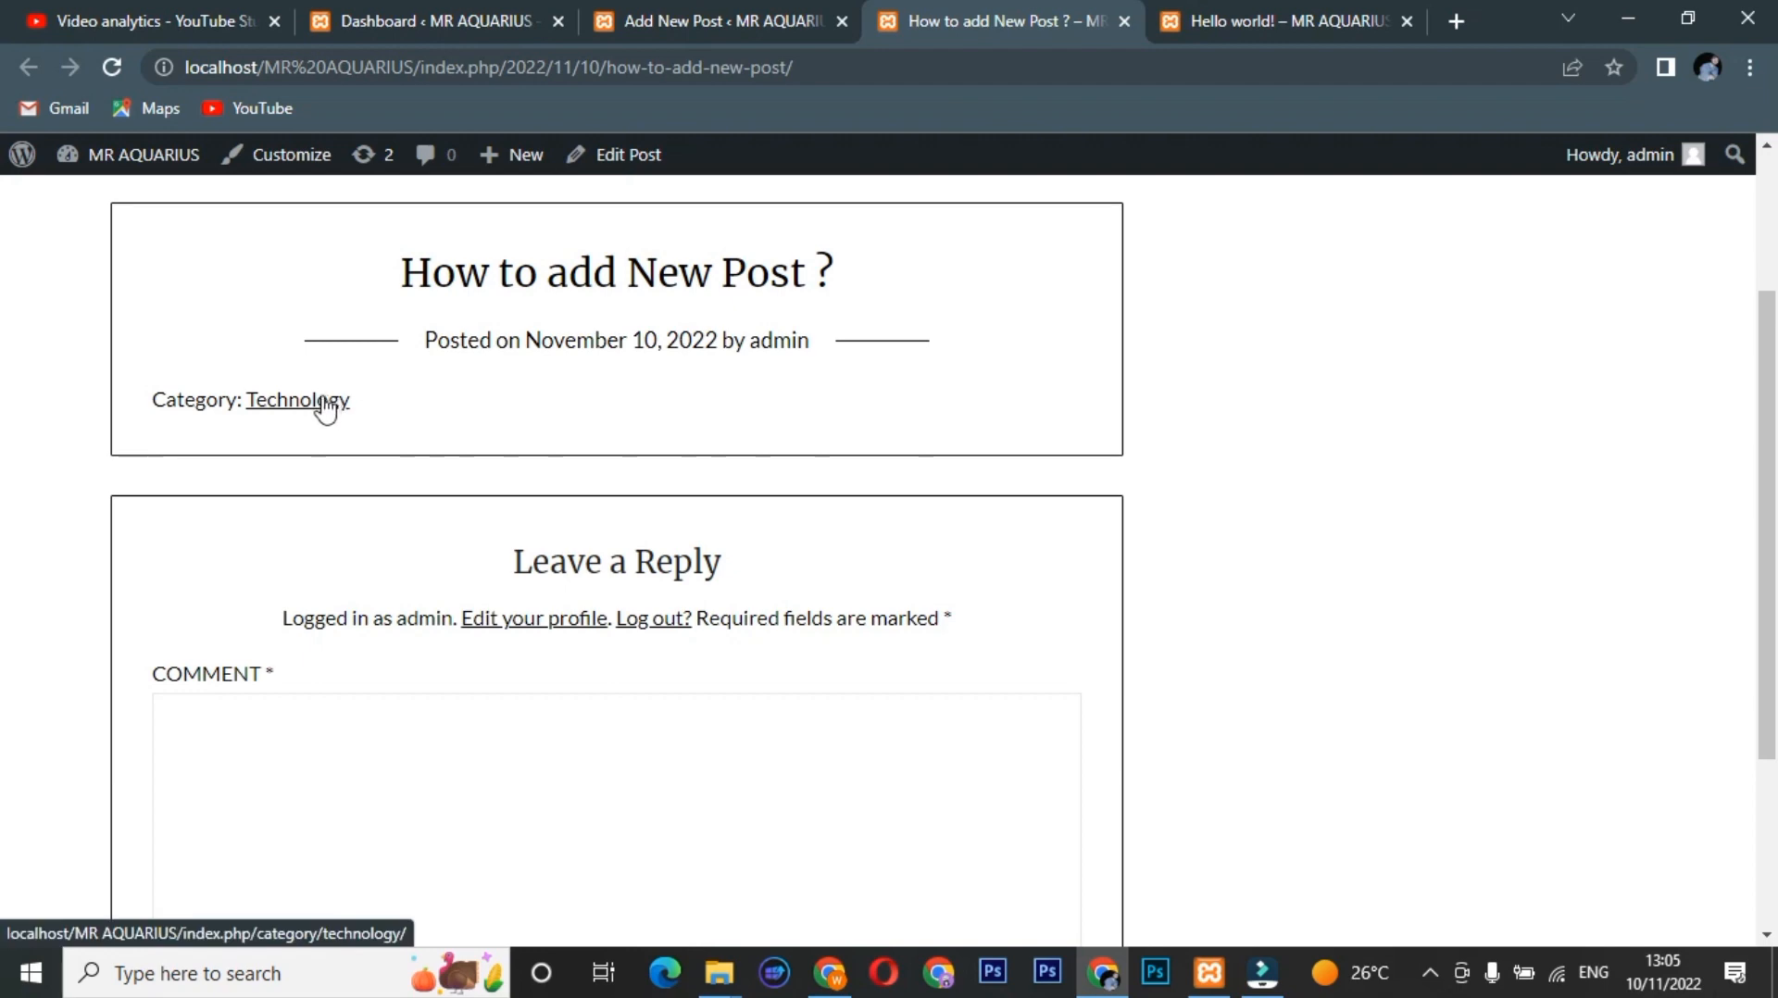
pyautogui.click(727, 13)
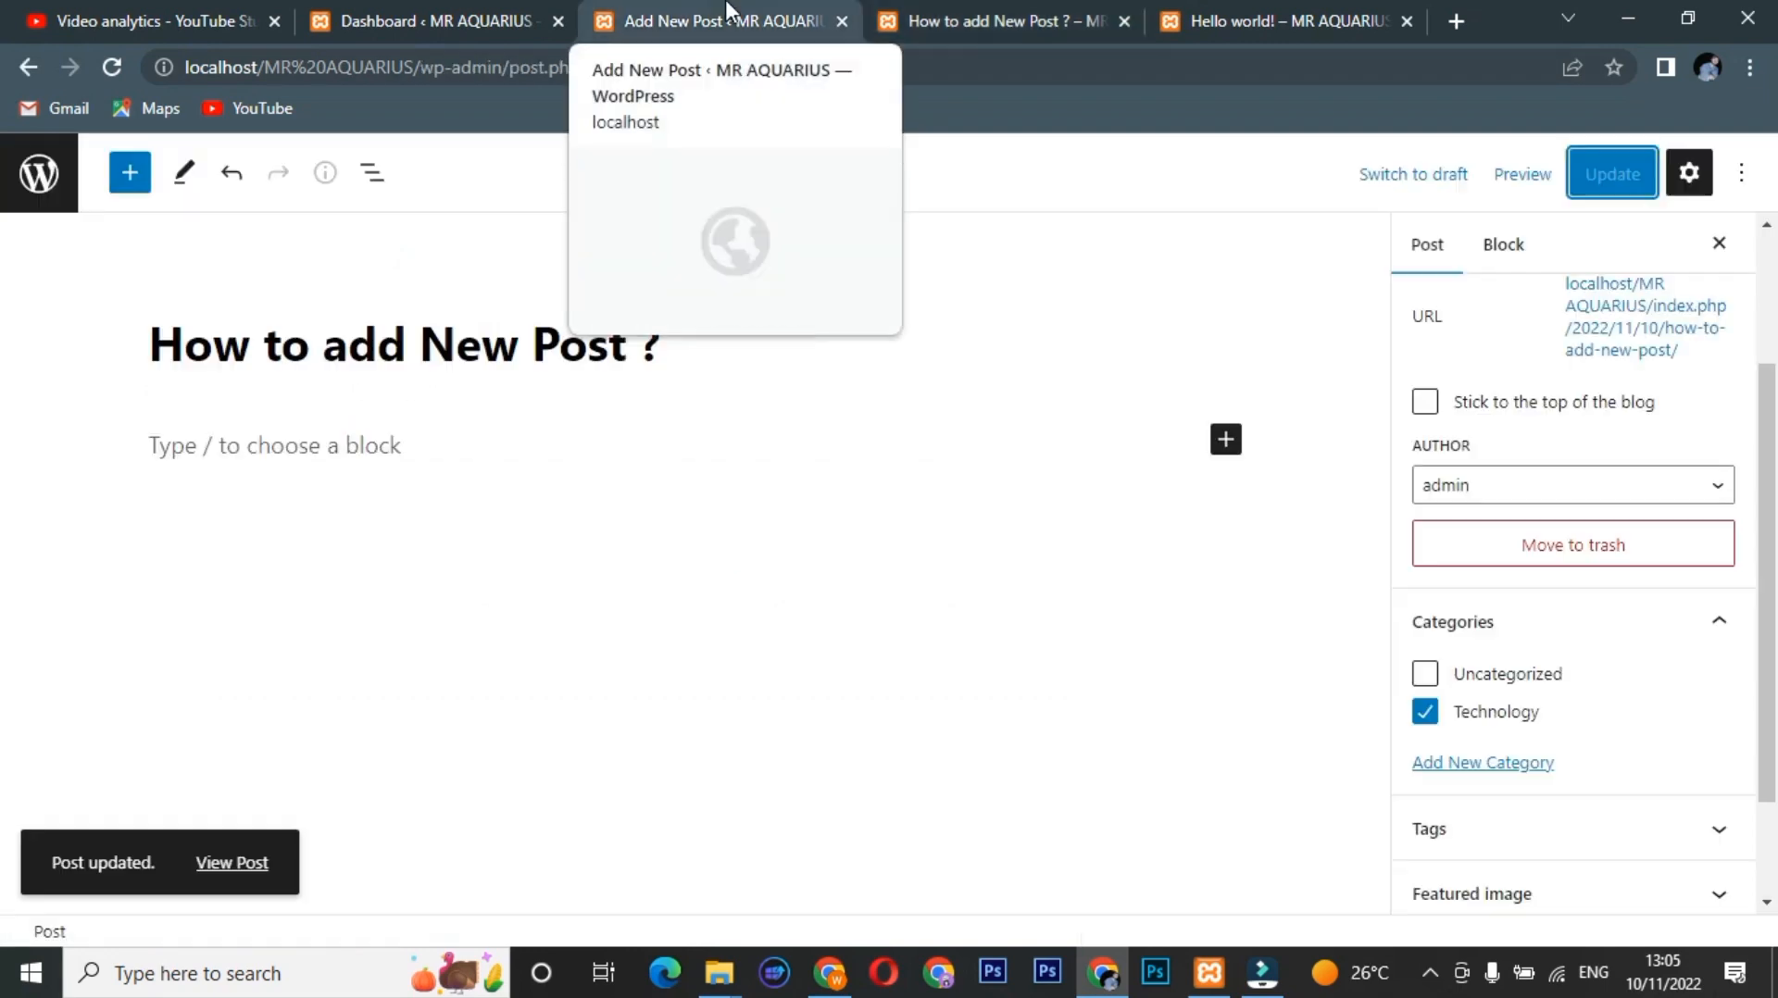
# Start a numbered list: 'Today we learn how to add post' and 'How to add category in post'.
pyautogui.click(379, 445)
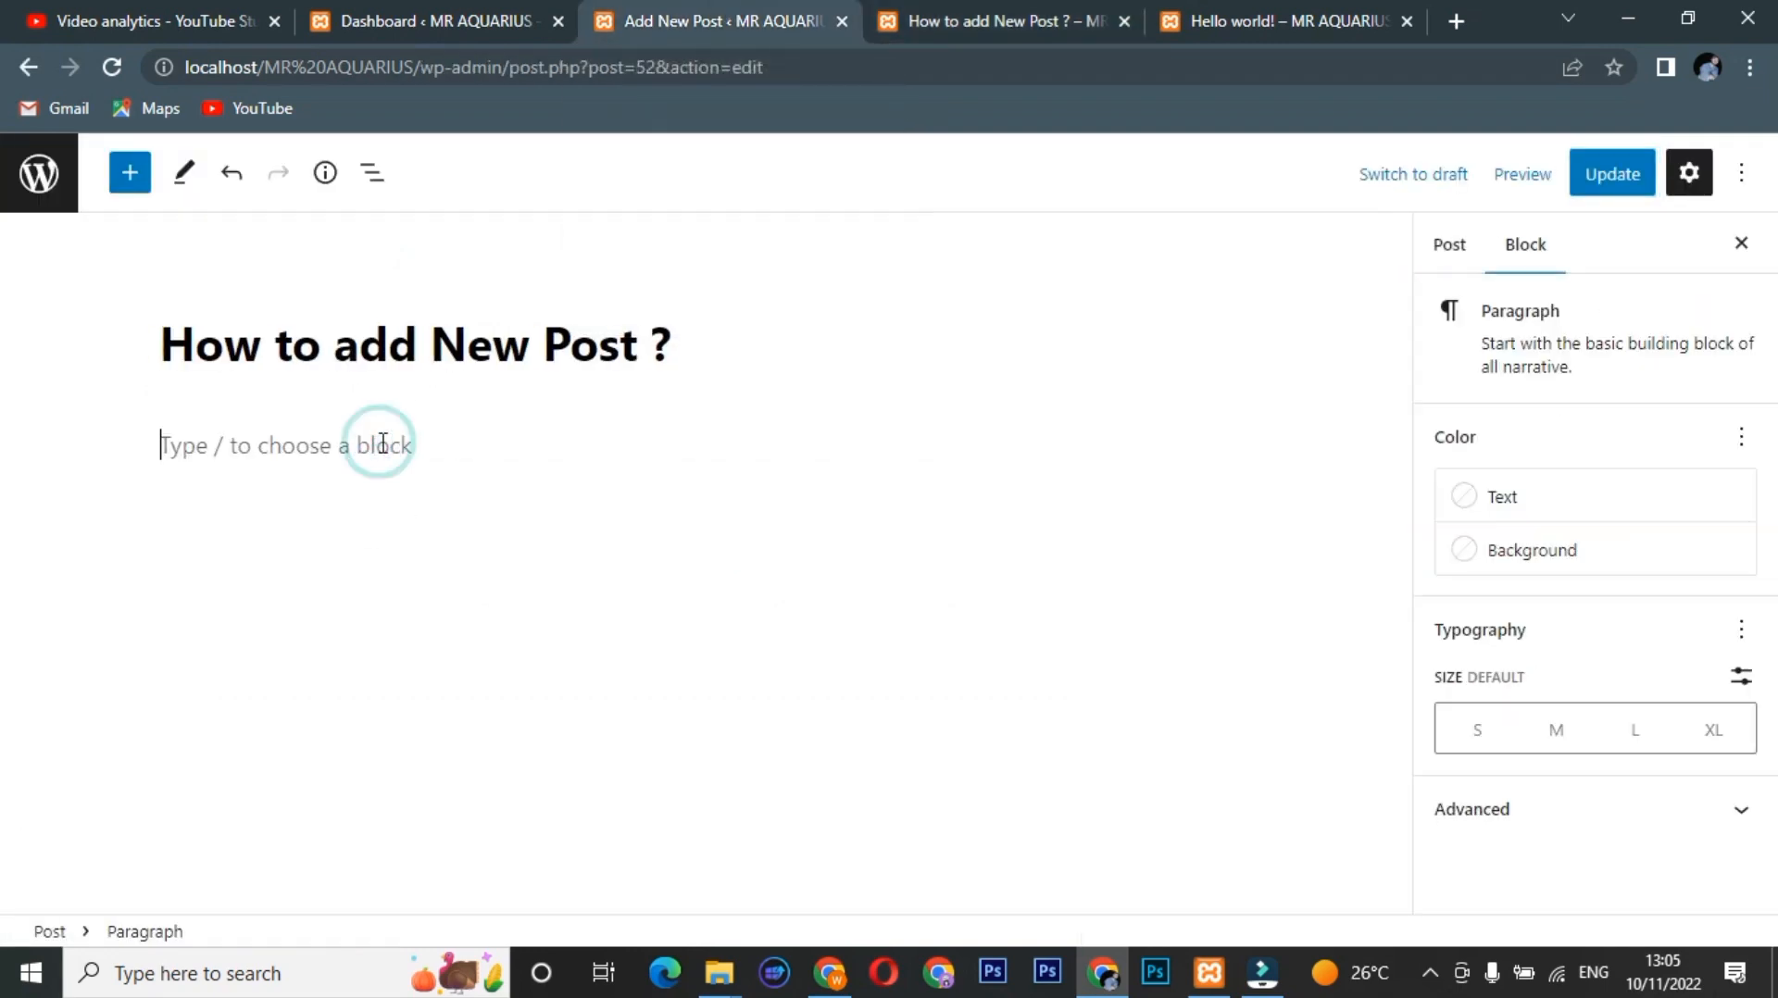
pyautogui.write('1)')
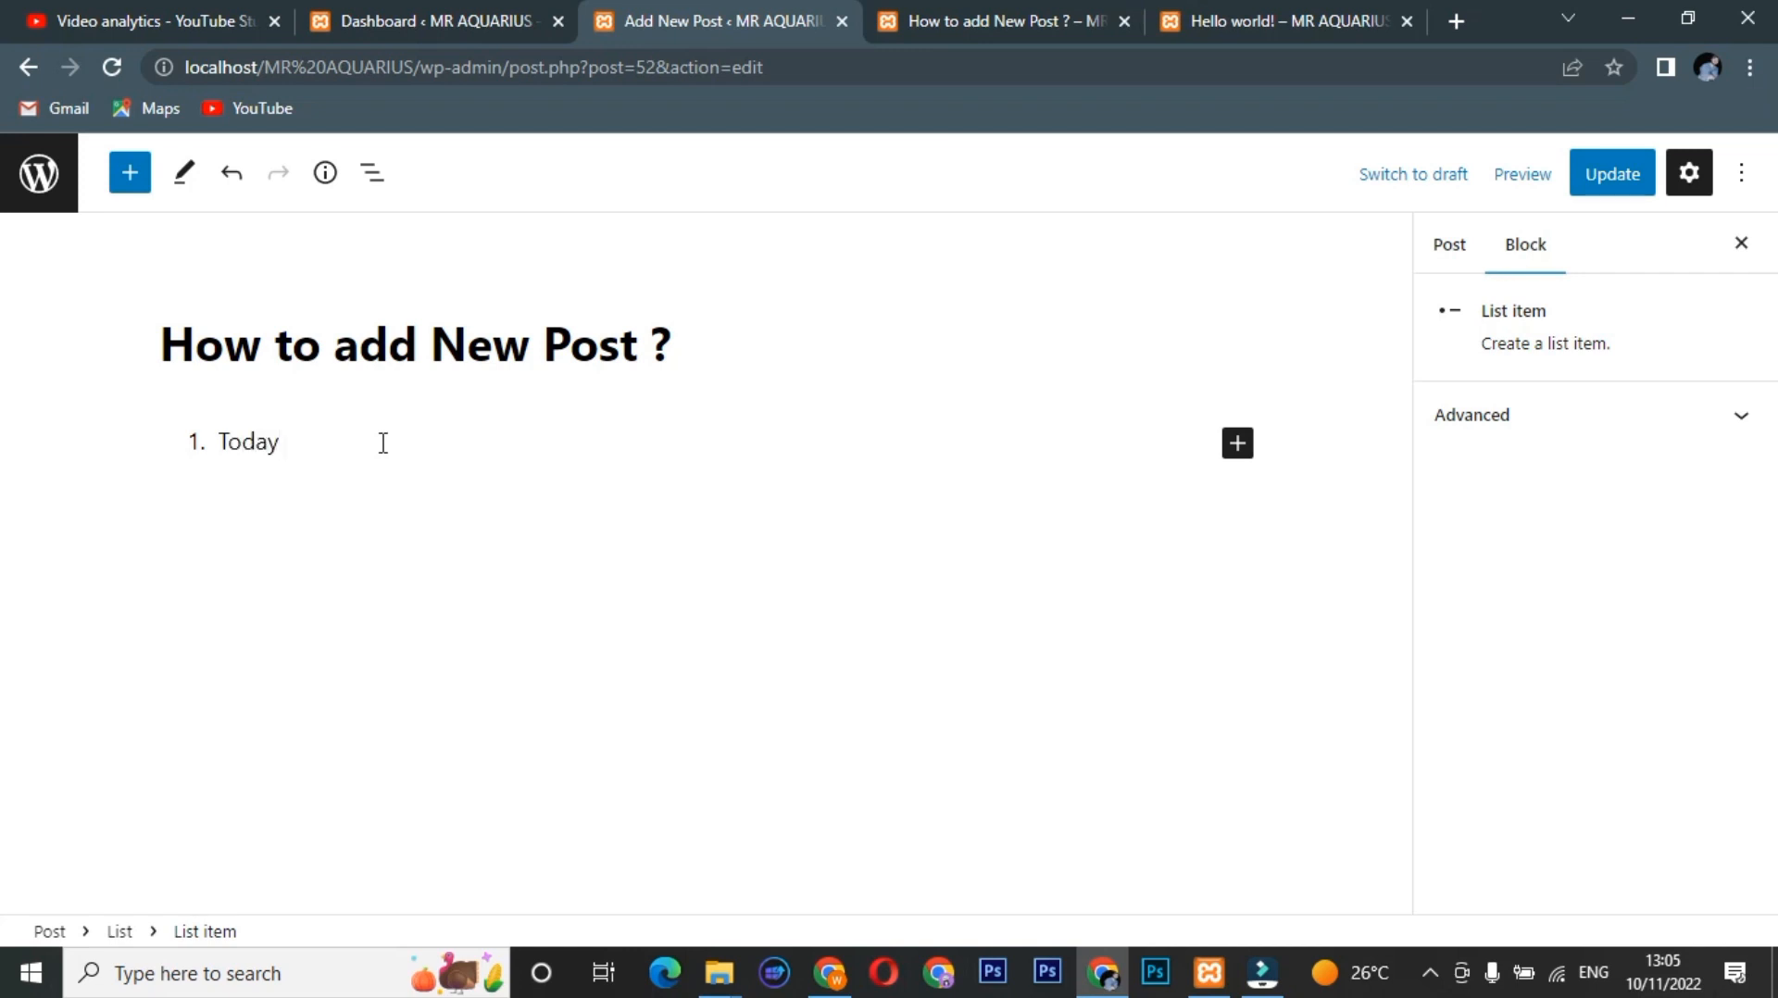
pyautogui.write('Today we lear')
pyautogui.write('n how to add ps')
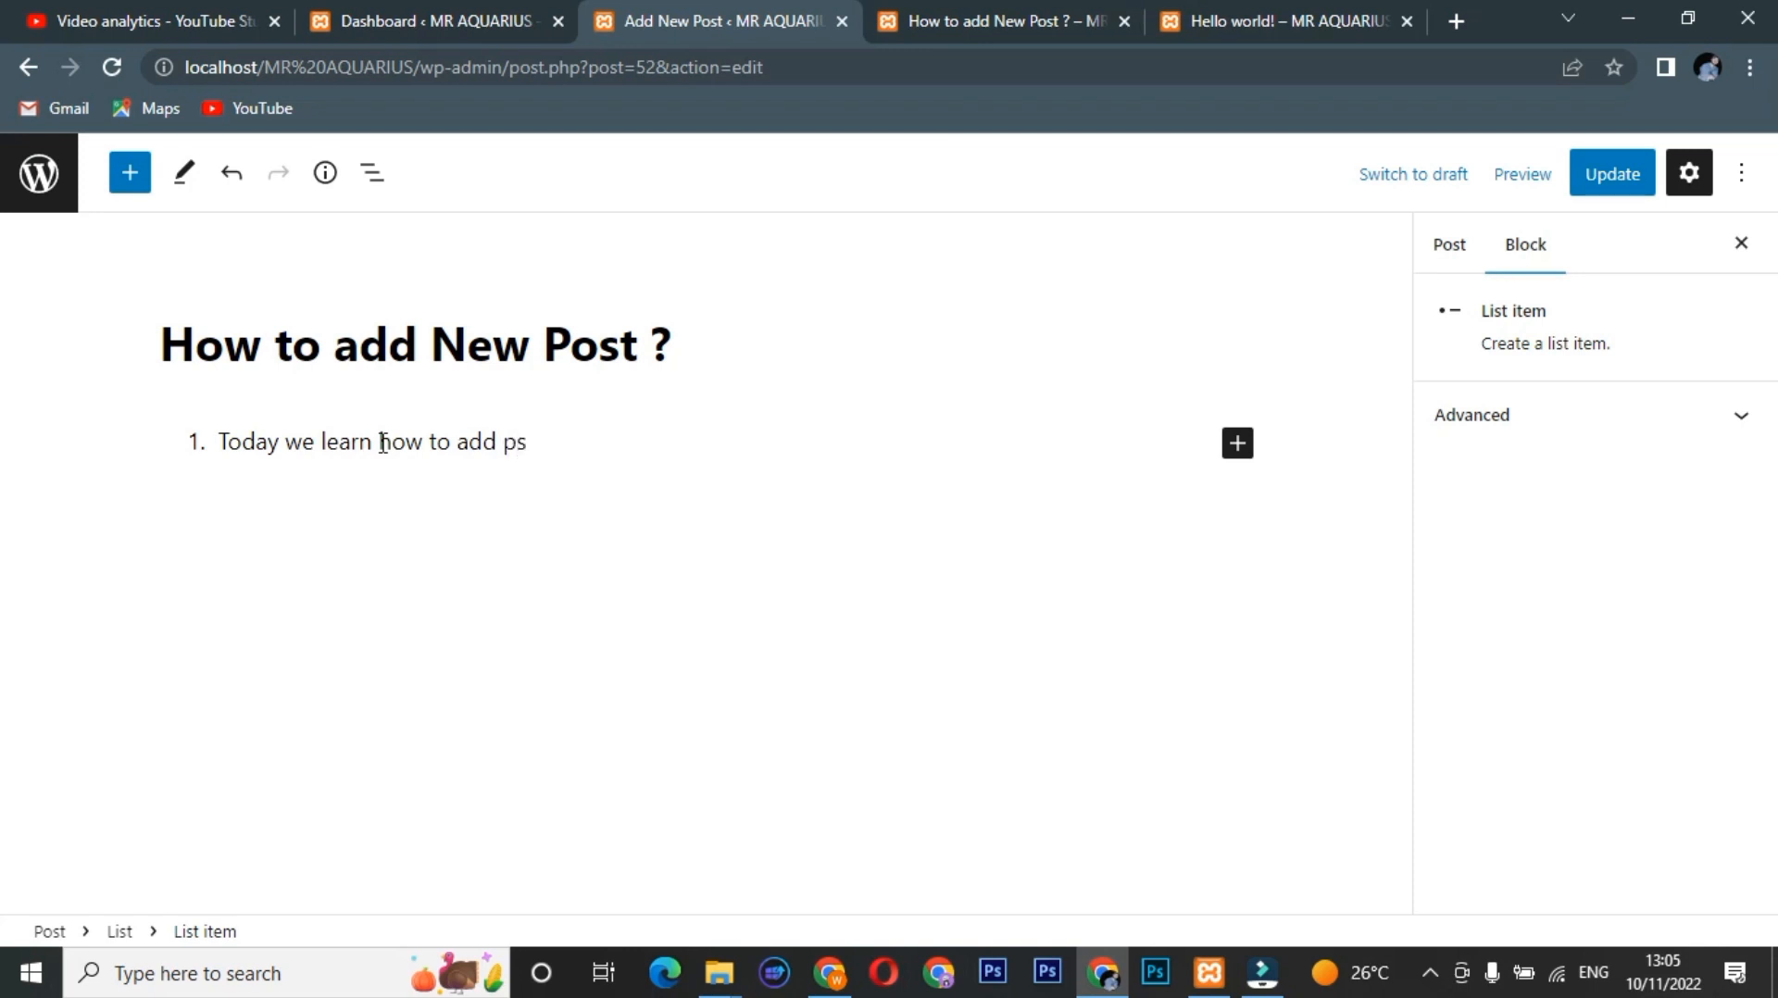
pyautogui.press('BackSpace')
pyautogui.press('BackSpace')
pyautogui.write('ost')
pyautogui.press('Return')
pyautogui.write('Ho')
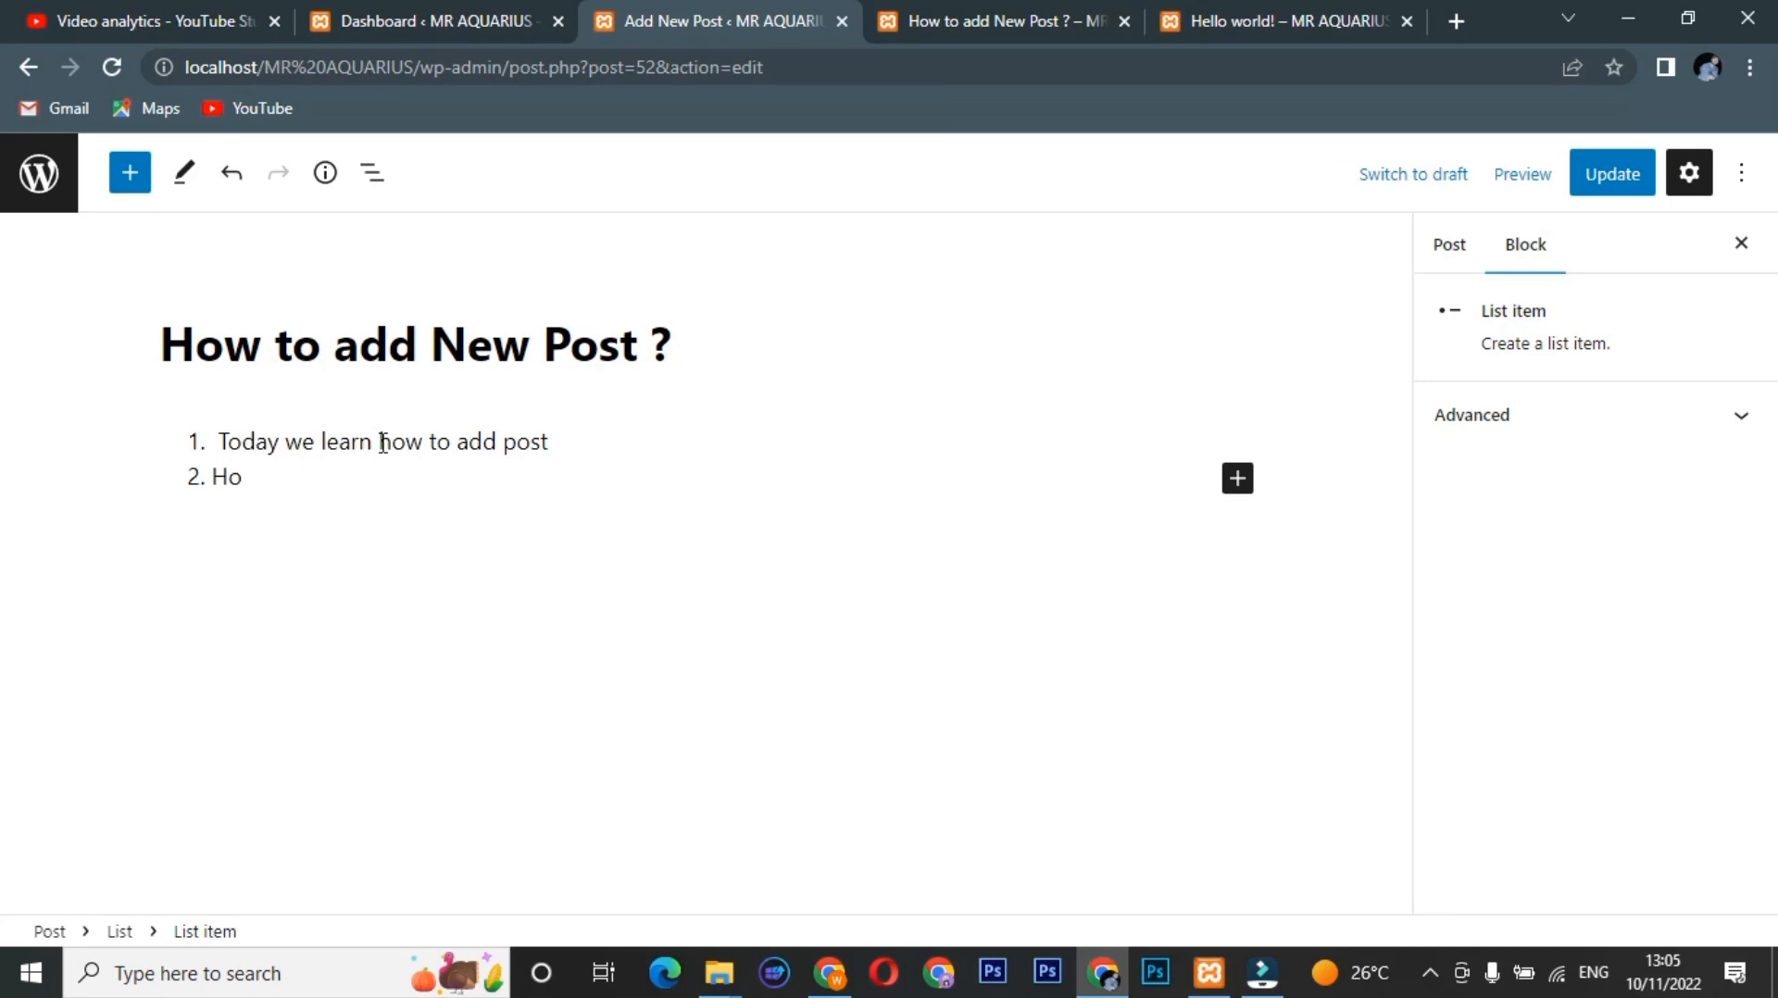
pyautogui.write('w to add category i')
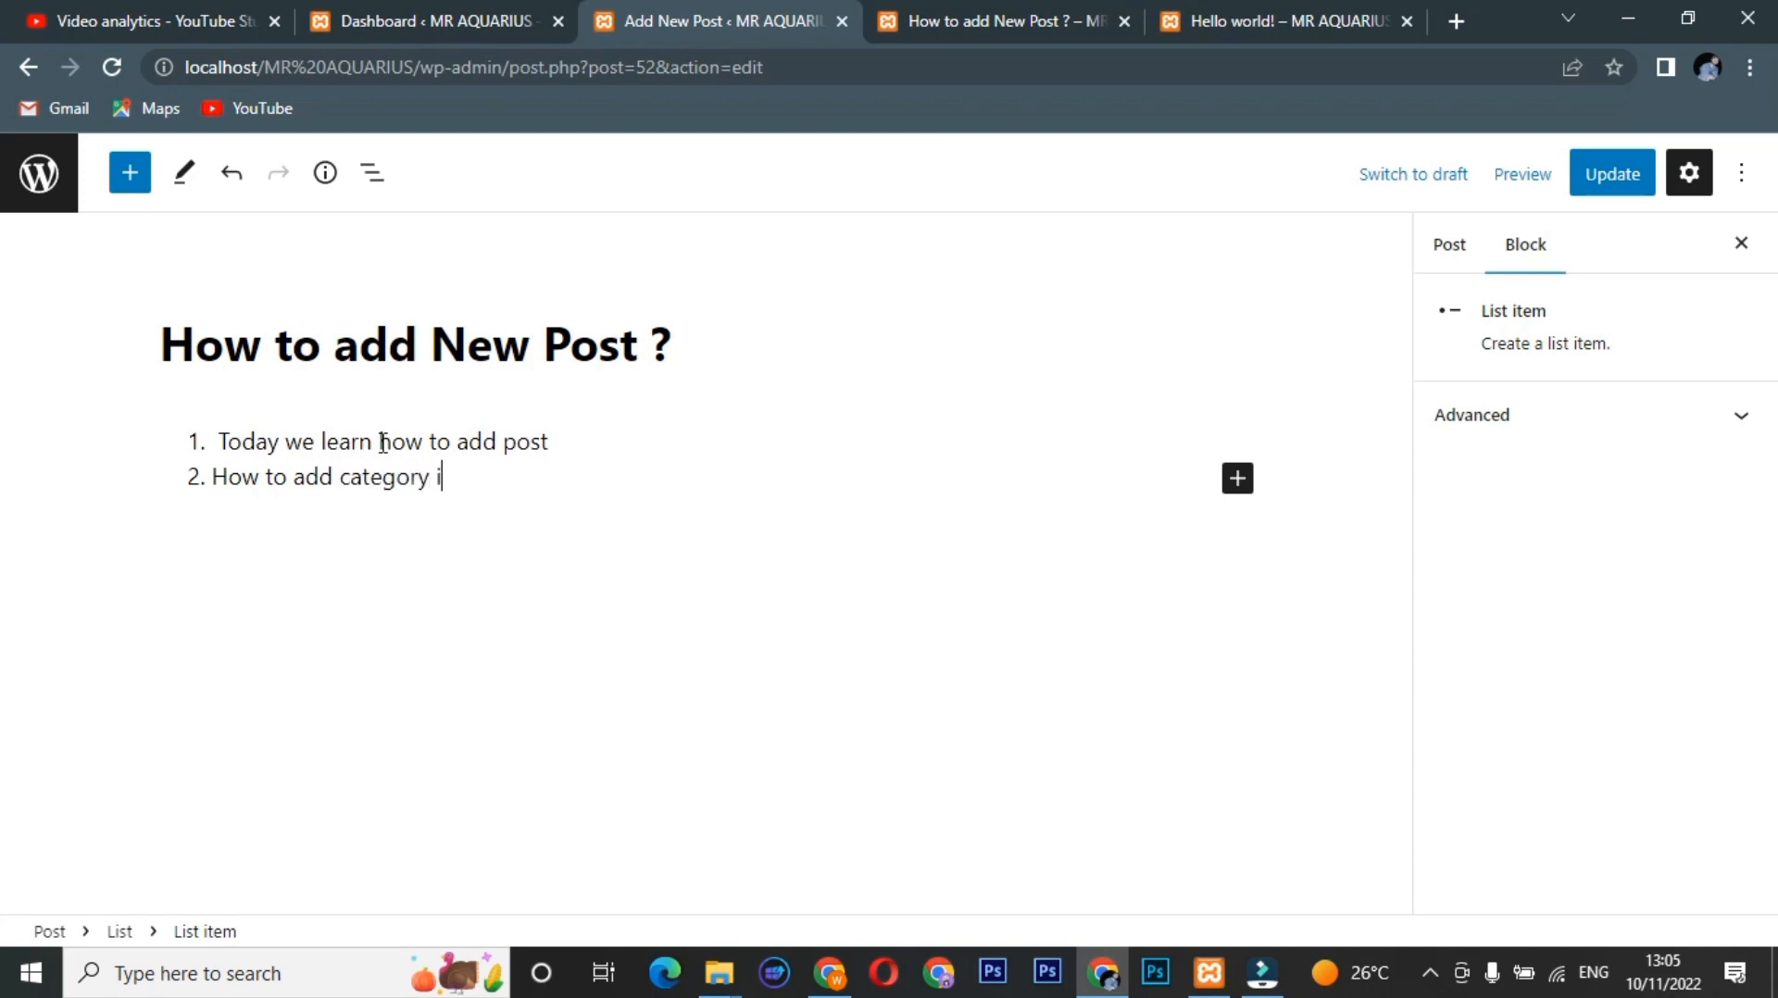
pyautogui.write('n post')
# Add list item 3: First we open our "Dashboard".
pyautogui.press('Return')
pyautogui.write('For')
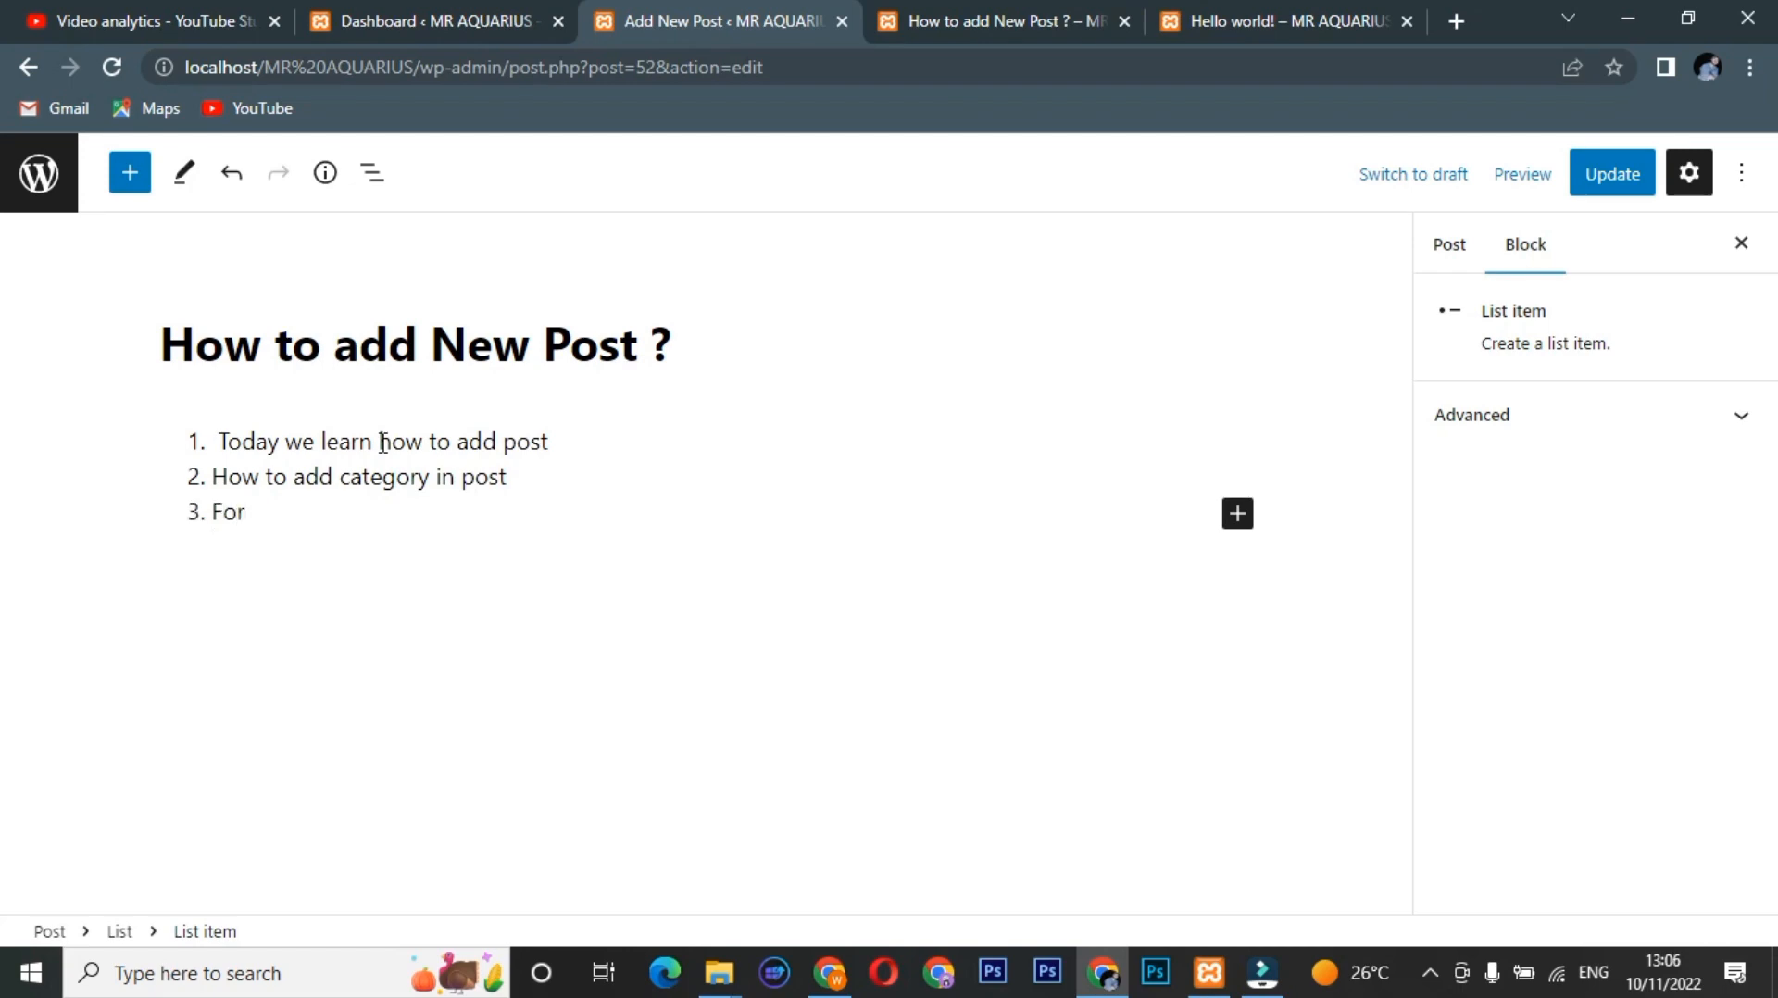
pyautogui.press('BackSpace')
pyautogui.press('BackSpace')
pyautogui.write('irst we open our ')
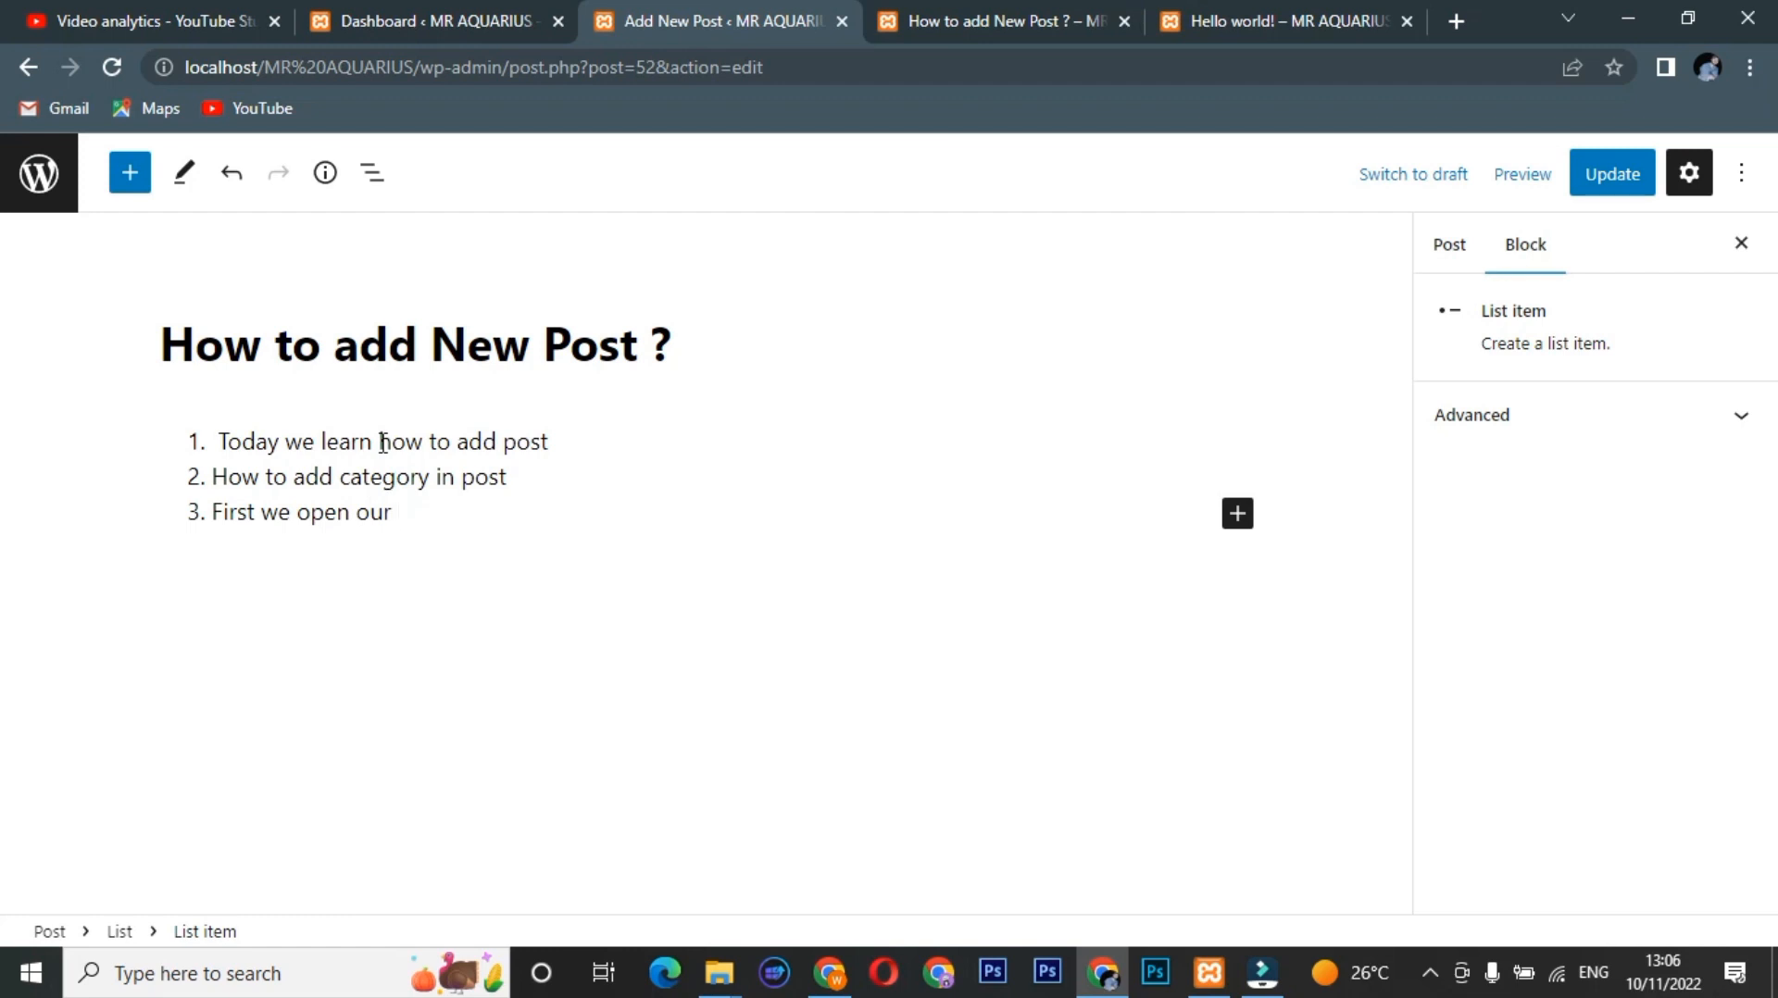
pyautogui.write('""')
pyautogui.press('Left')
pyautogui.write('Das')
pyautogui.write('hbor')
pyautogui.write('a')
pyautogui.write('d')
pyautogui.press('BackSpace')
pyautogui.press('BackSpace')
pyautogui.press('BackSpace')
pyautogui.write('ard')
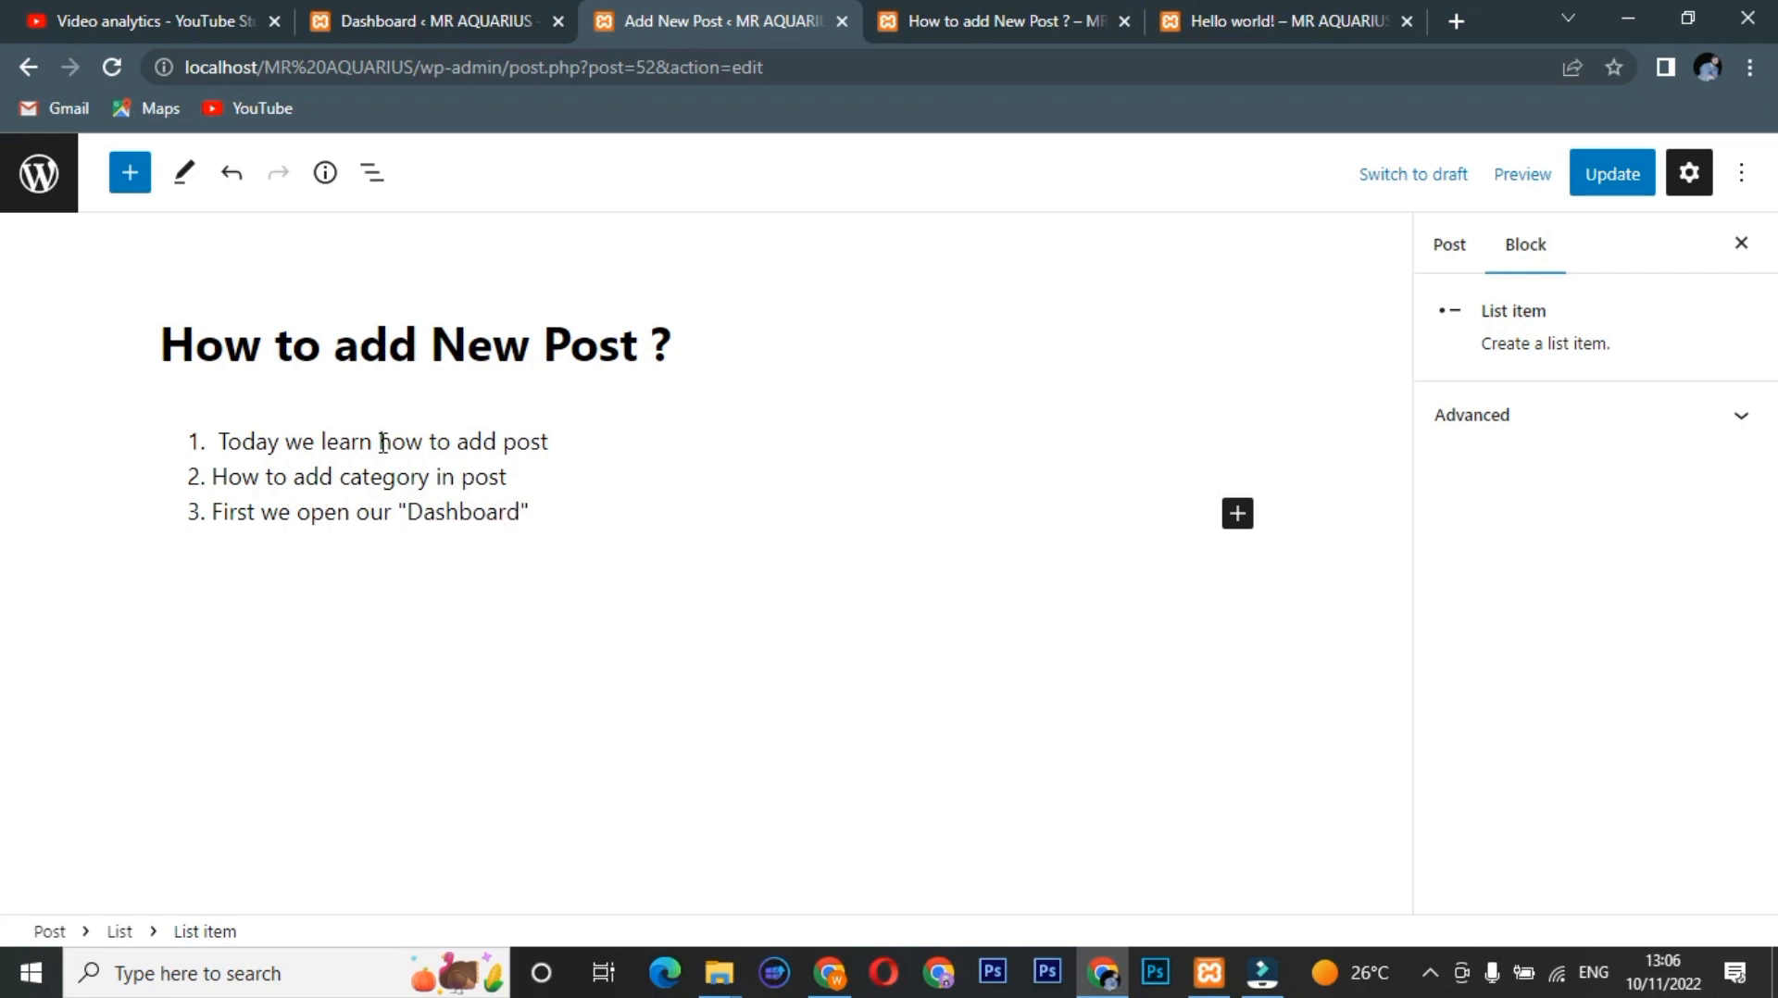
pyautogui.write('"')
# Add list item 4: Hover the Post option "Add the Category".
pyautogui.press('Return')
pyautogui.write('Hove')
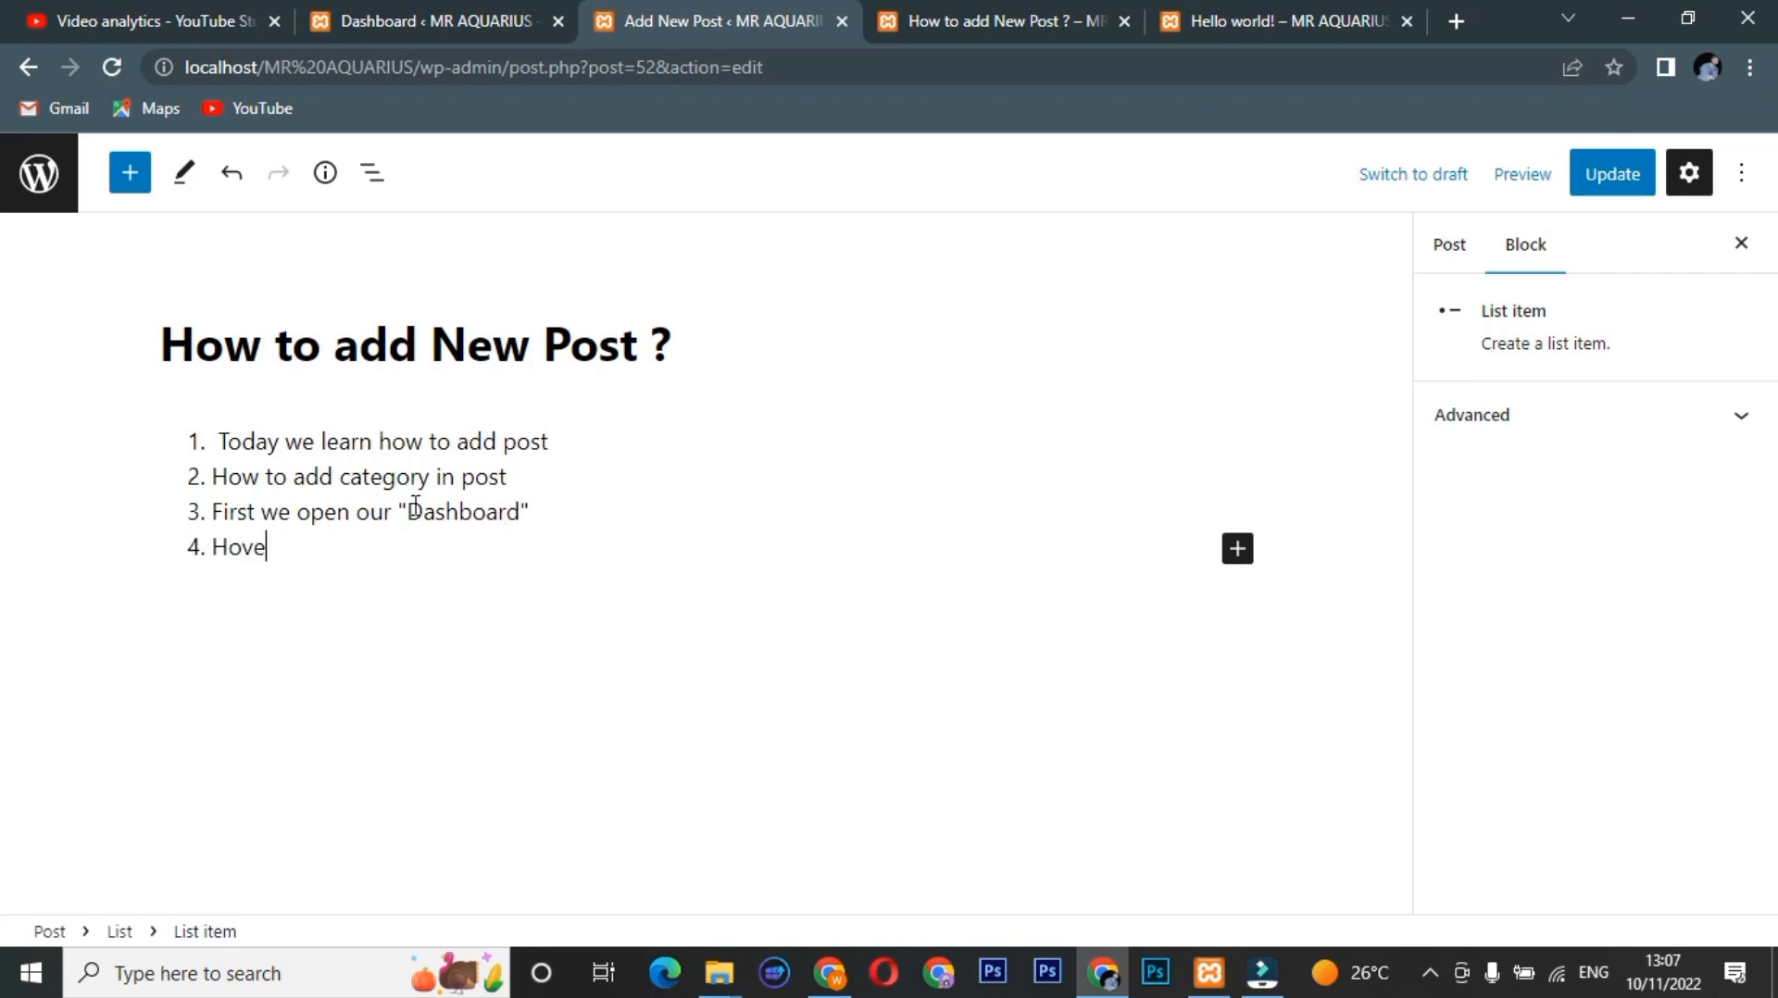
pyautogui.write('r the Post option "')
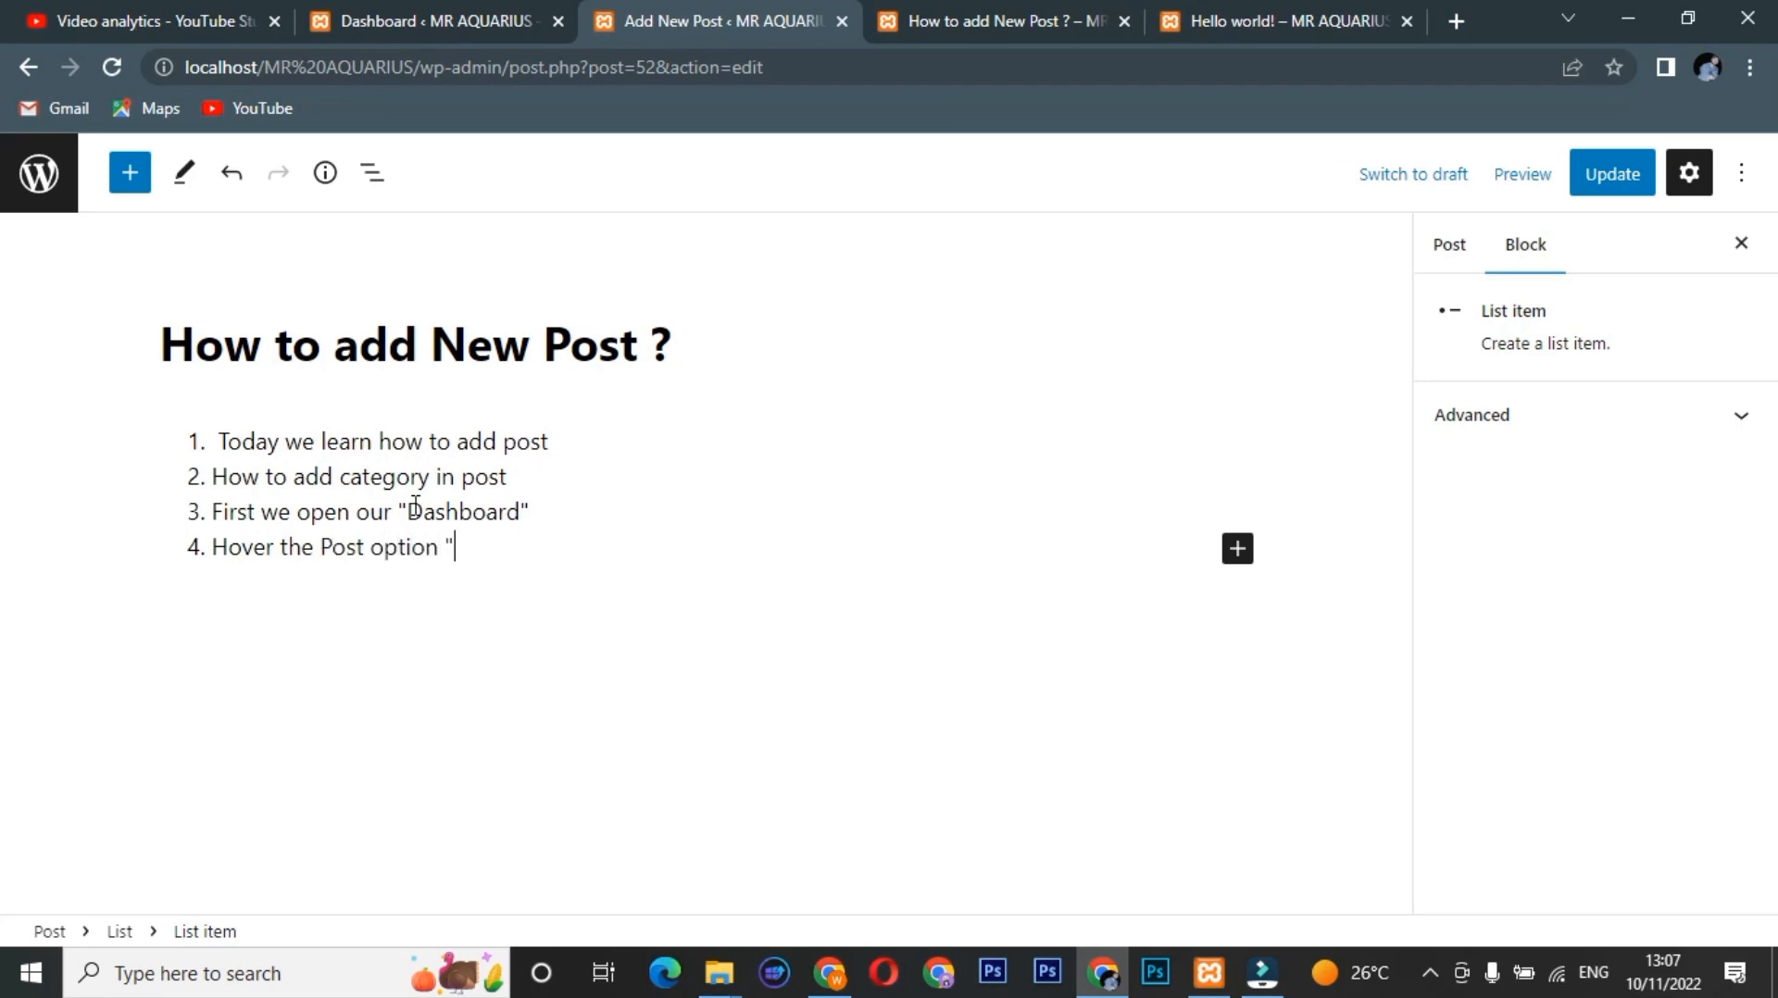
pyautogui.write('"')
pyautogui.press('Left')
pyautogui.write('a')
pyautogui.press('BackSpace')
pyautogui.write('Add the Cate')
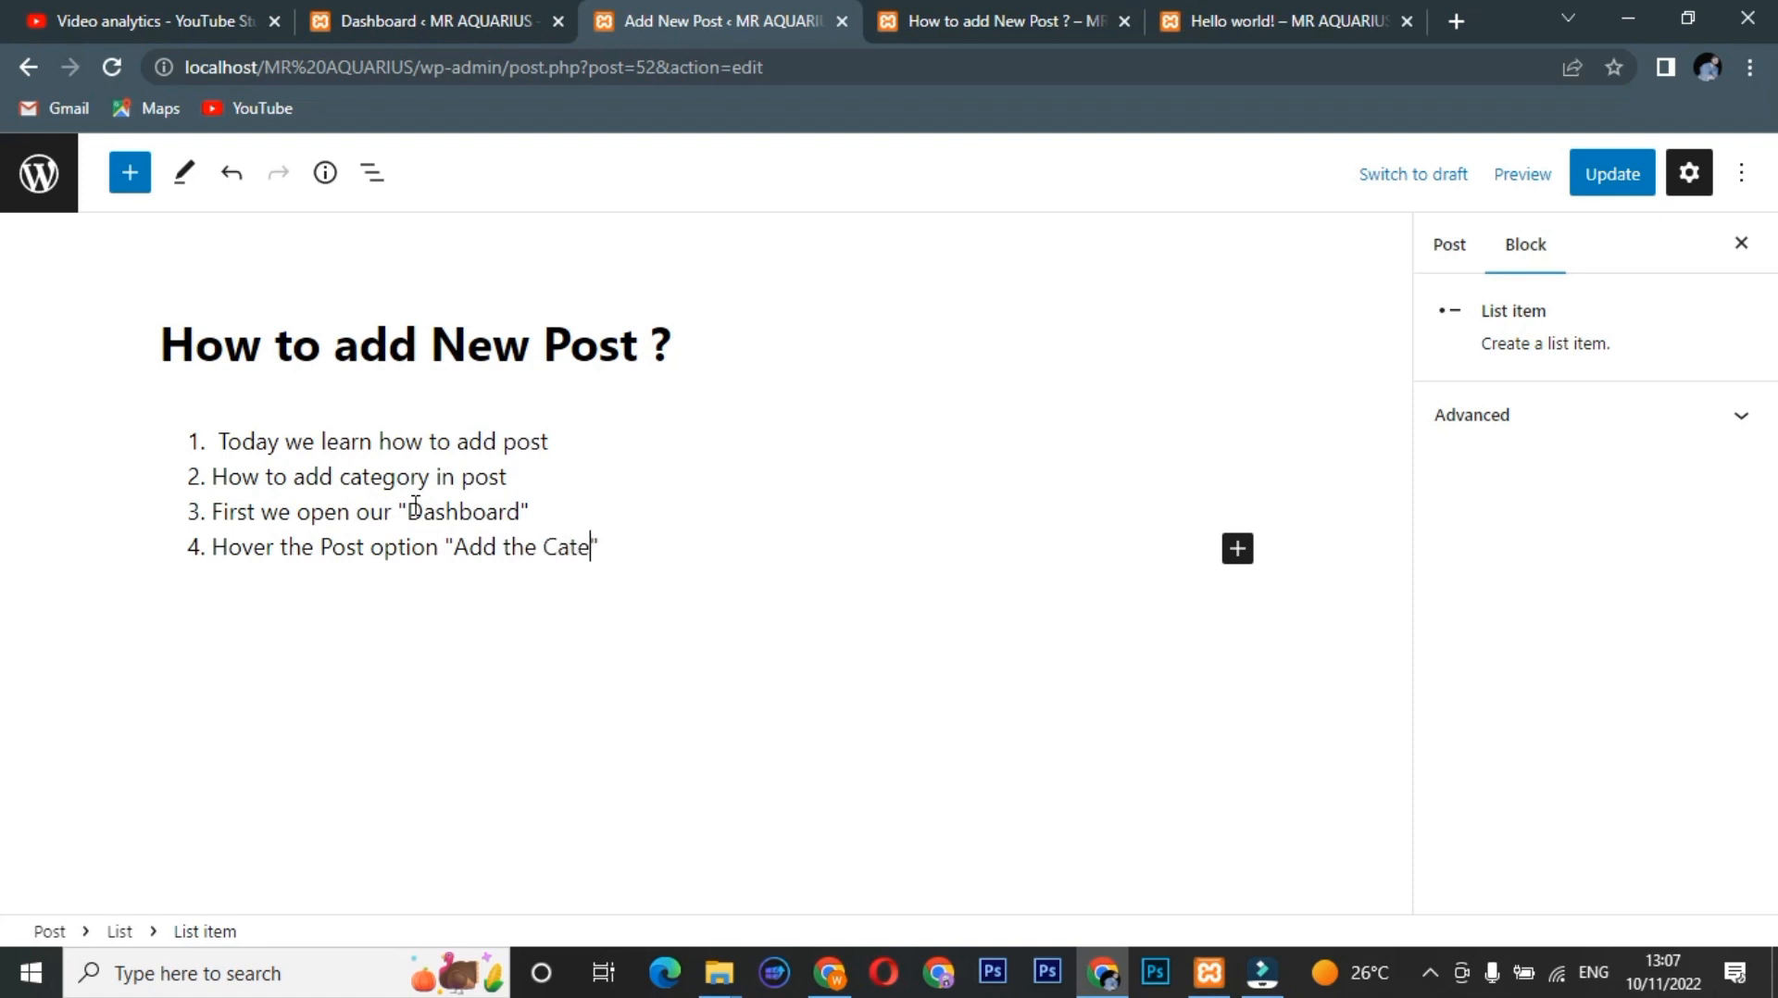
pyautogui.write('gory')
pyautogui.press('BackSpace')
pyautogui.press('End')
# Add item 5, Again hover the post option and Click "Add New" Button, and begin item 6, Write your title.
pyautogui.press('Return')
pyautogui.write('Again')
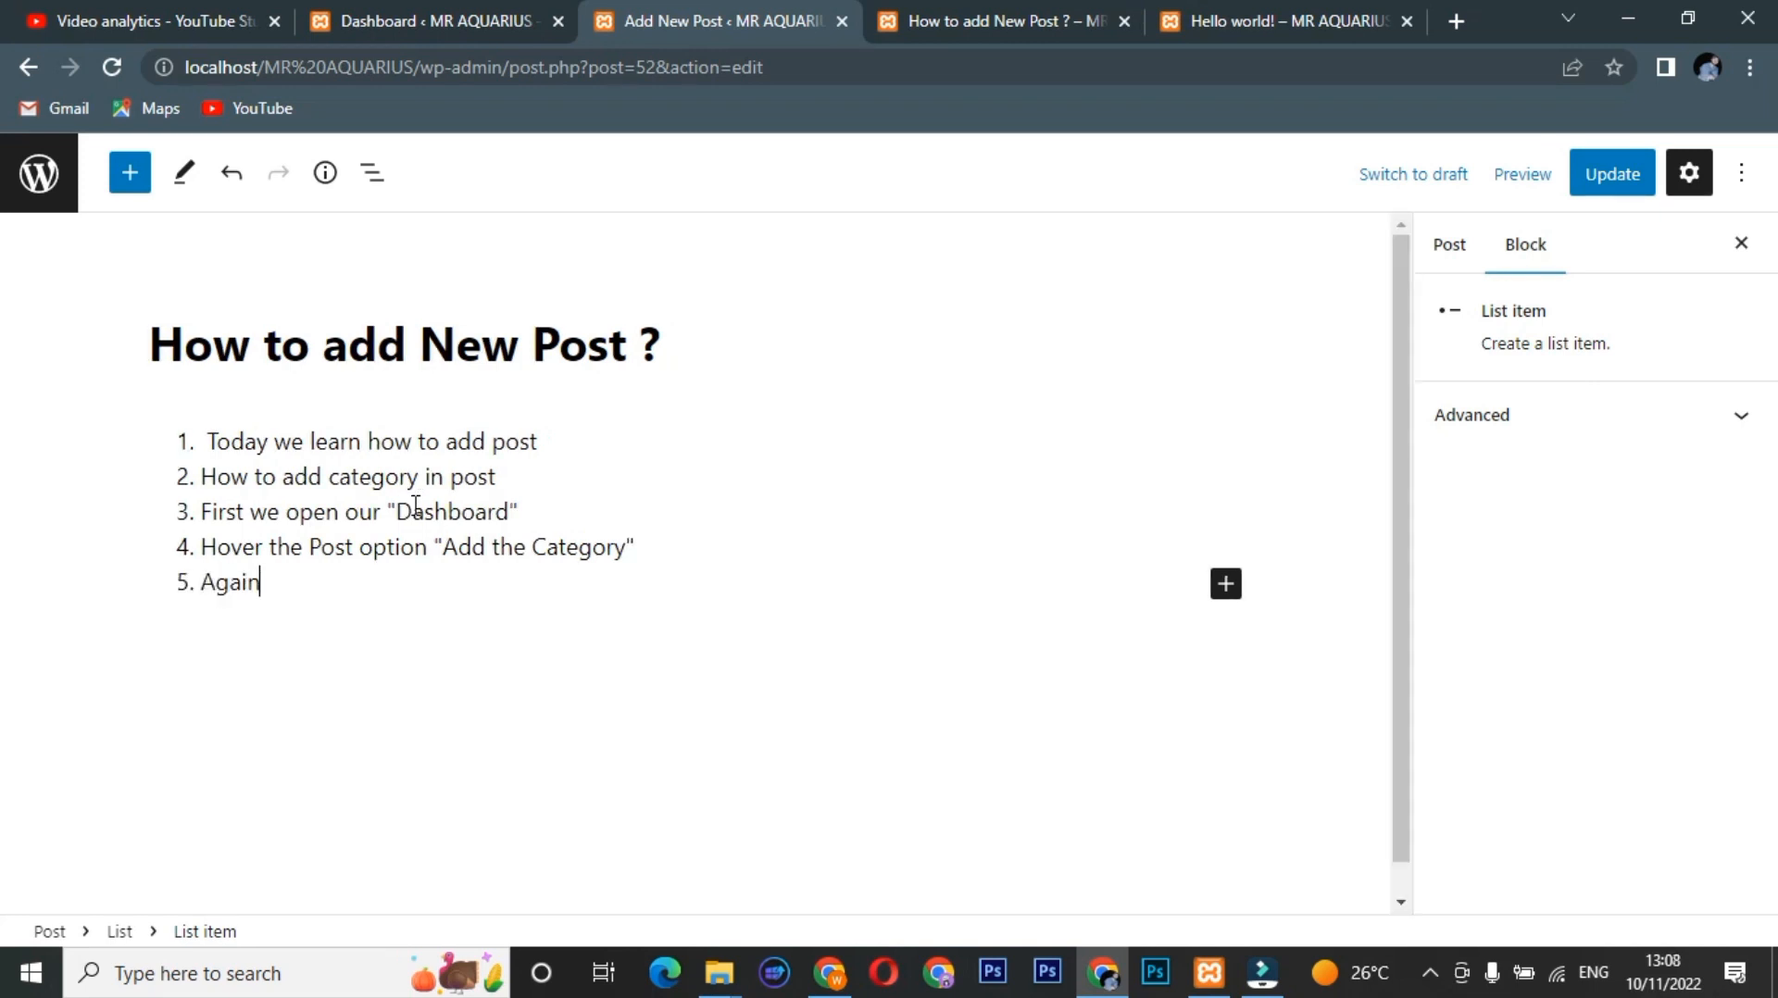
pyautogui.write(' hover the post')
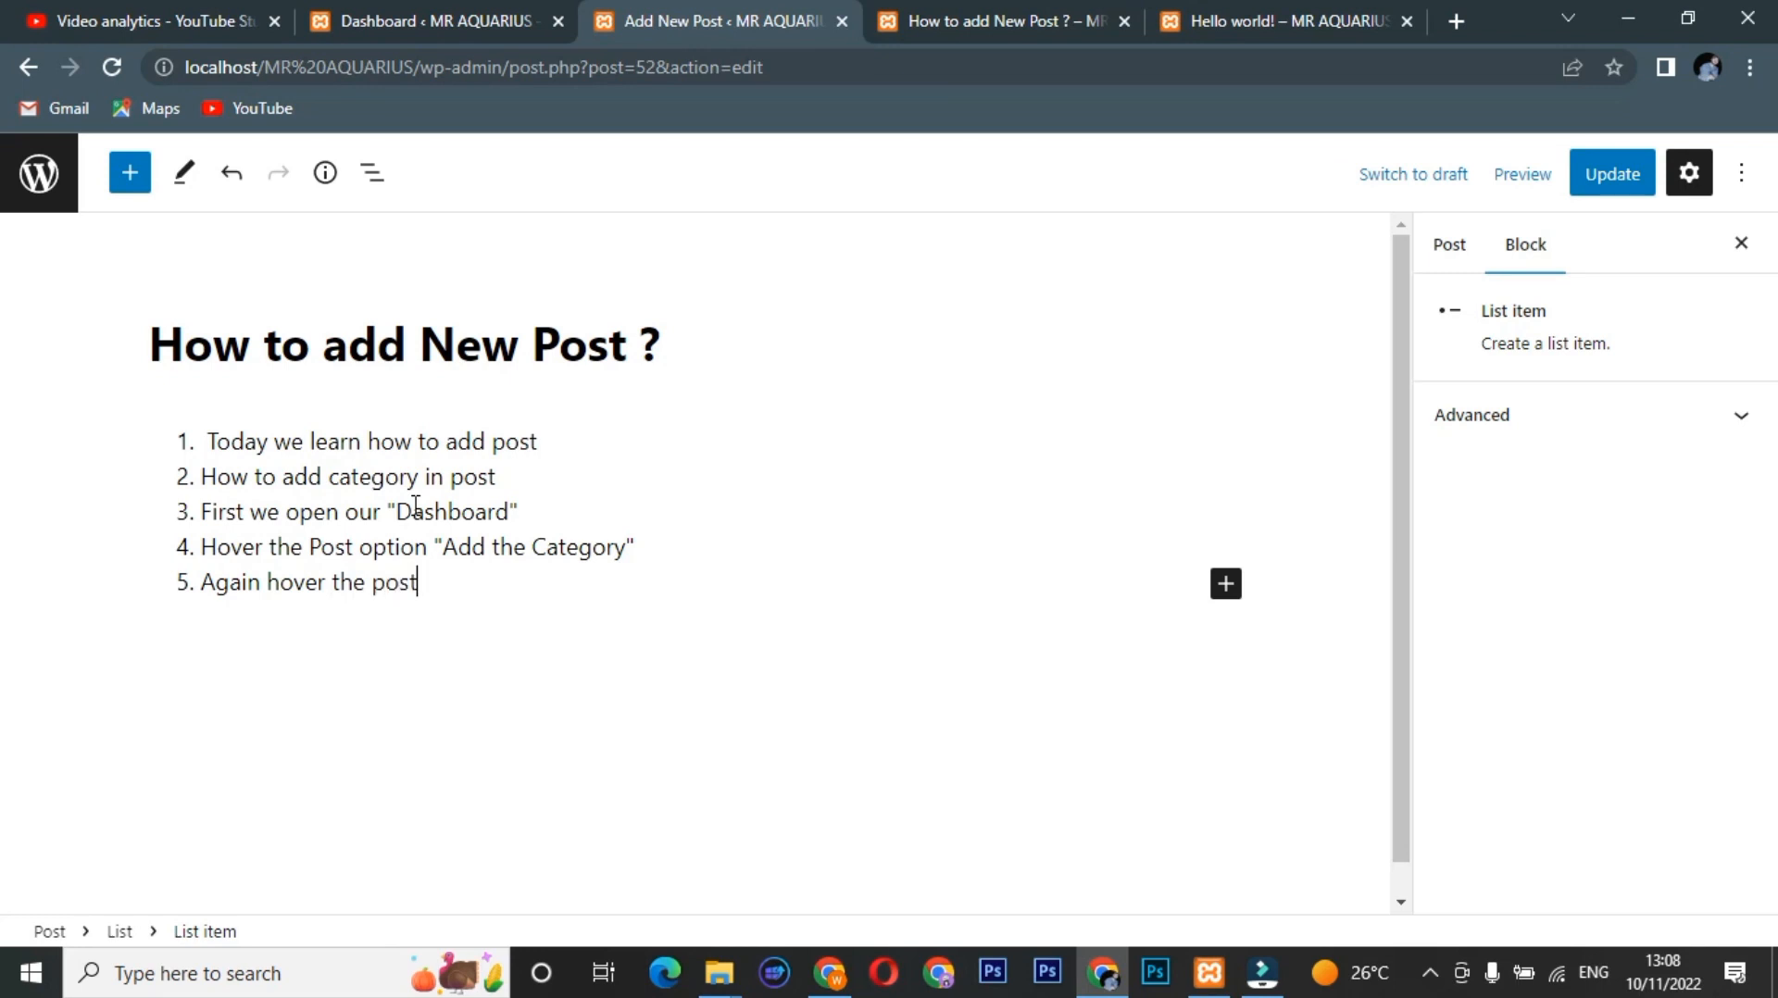
pyautogui.write(' option and c')
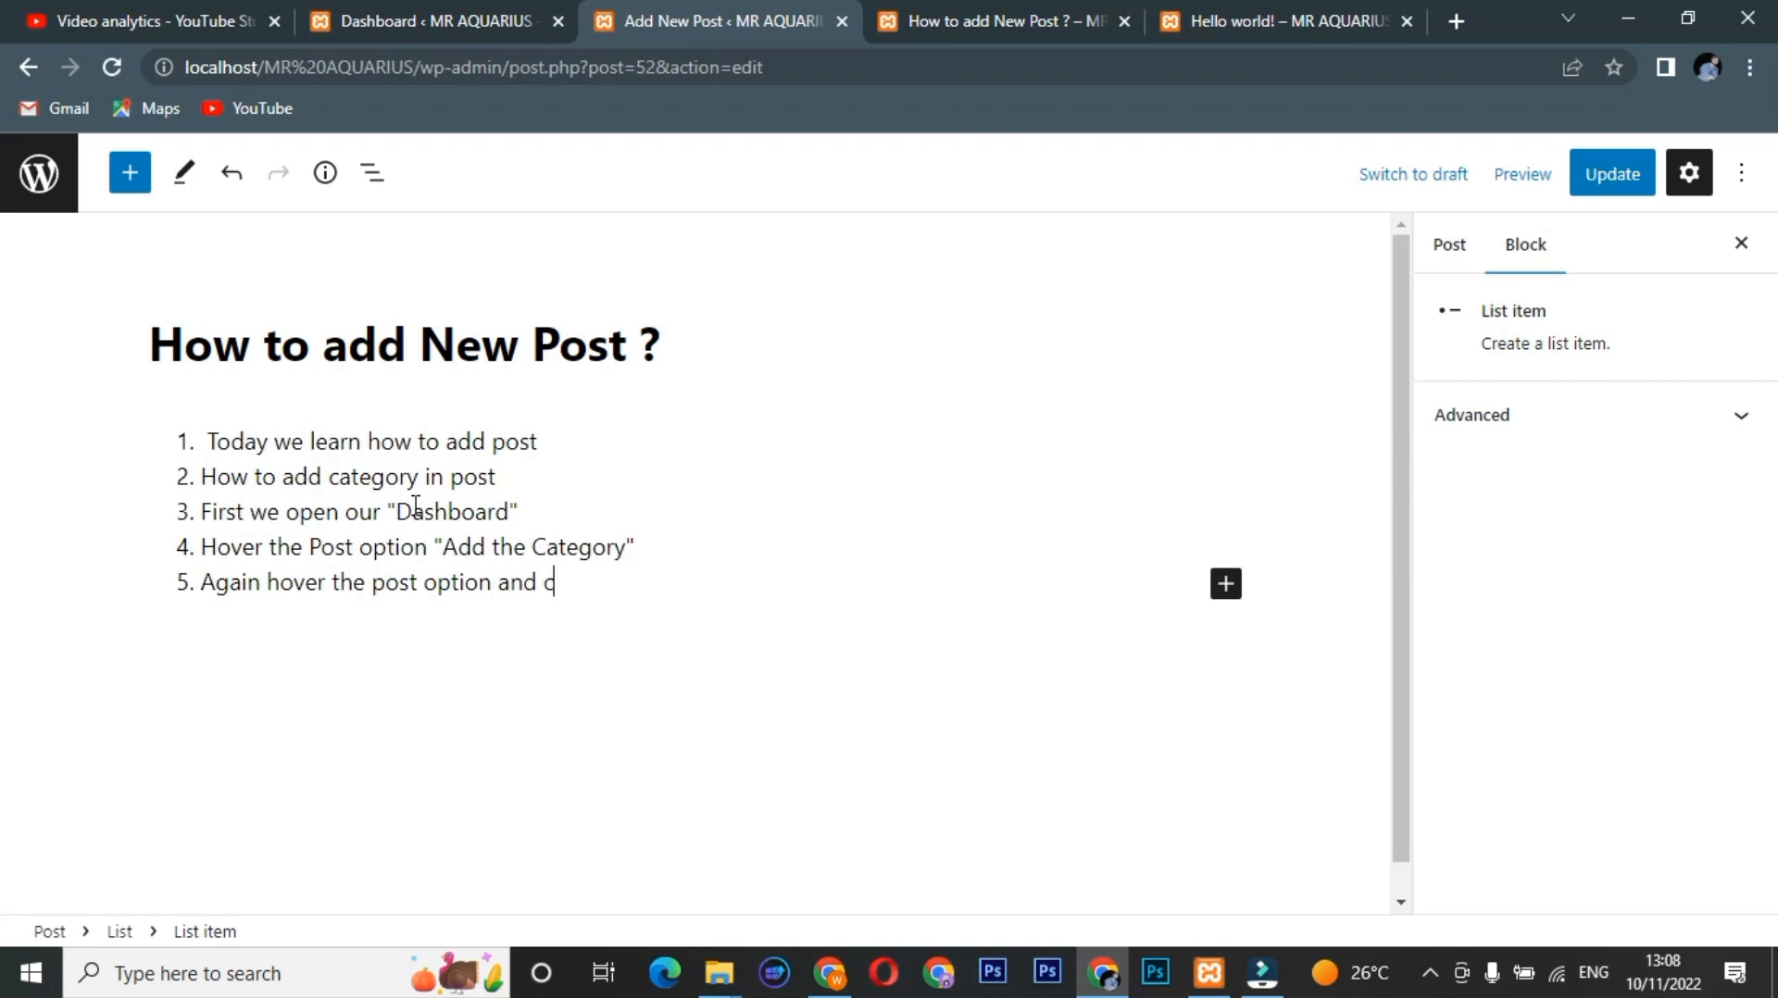
pyautogui.press('BackSpace')
pyautogui.write('Clic')
pyautogui.press('BackSpace')
pyautogui.write('ck ""')
pyautogui.press('Left')
pyautogui.write('Add N')
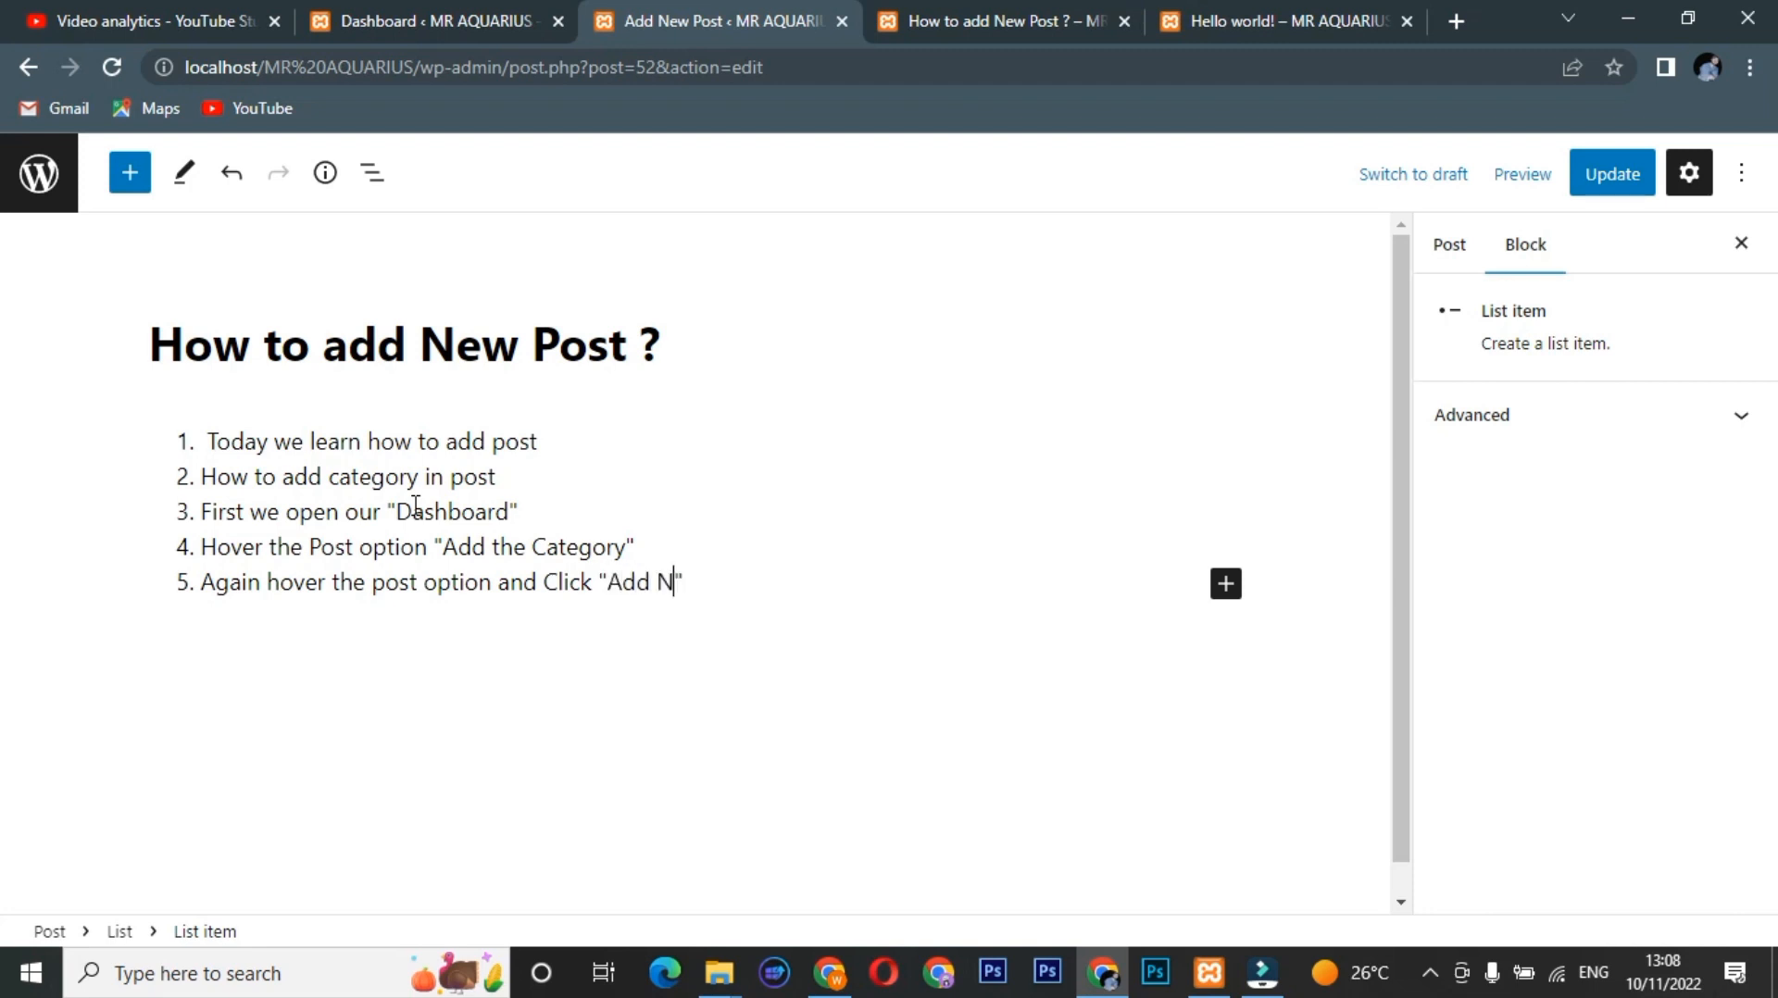
pyautogui.write('ew')
pyautogui.press('Right')
pyautogui.write('Button')
pyautogui.press('Return')
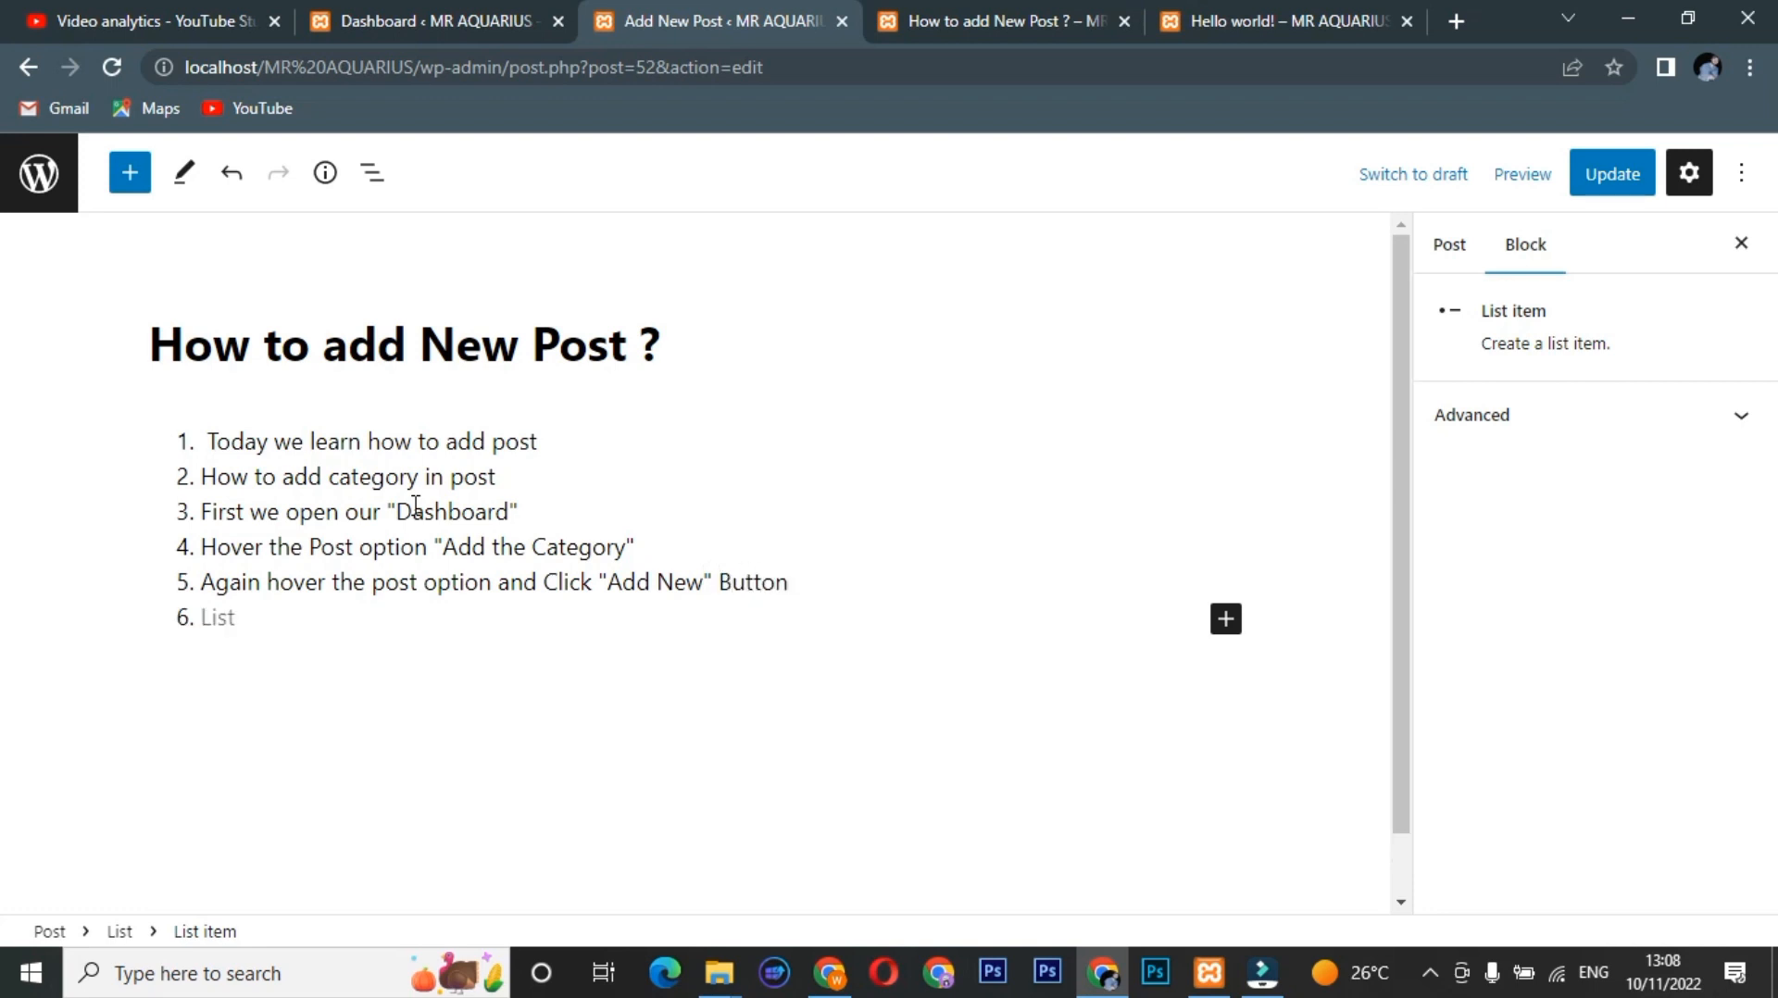
pyautogui.write('Write your title')
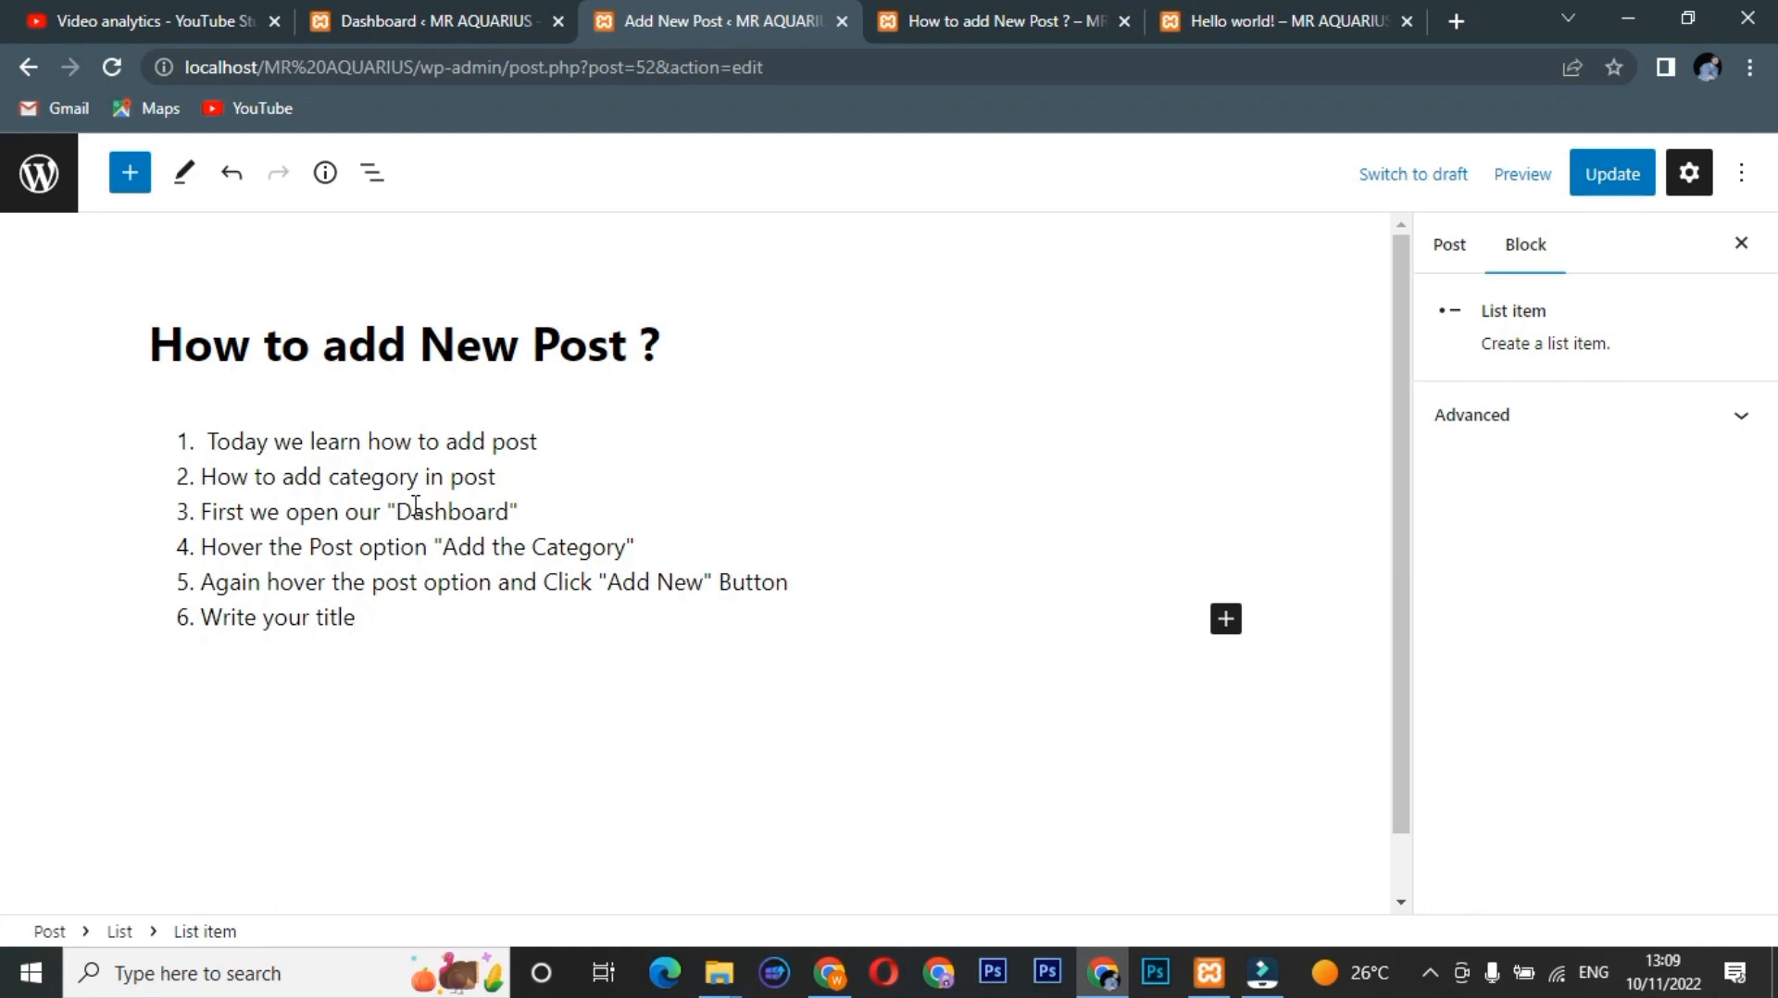
# Add list items 7 and 8: 'Add your post content' and 'Select your category'.
pyautogui.press('Return')
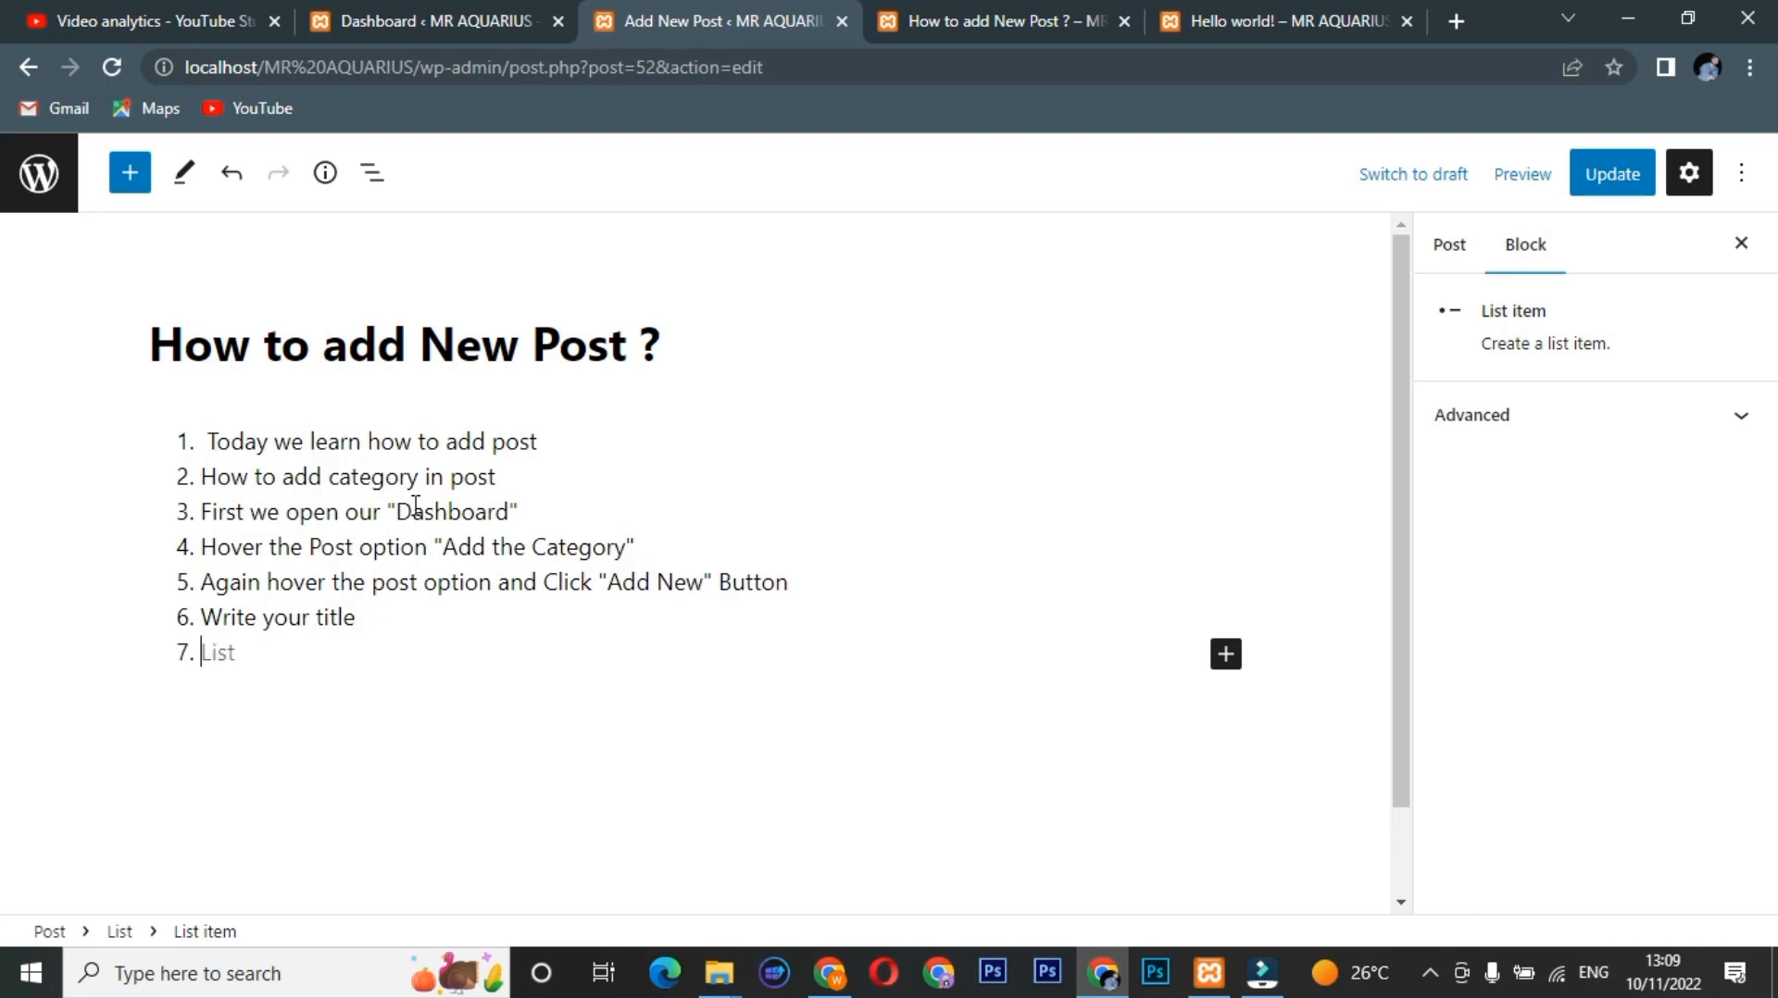
pyautogui.write('Add your po')
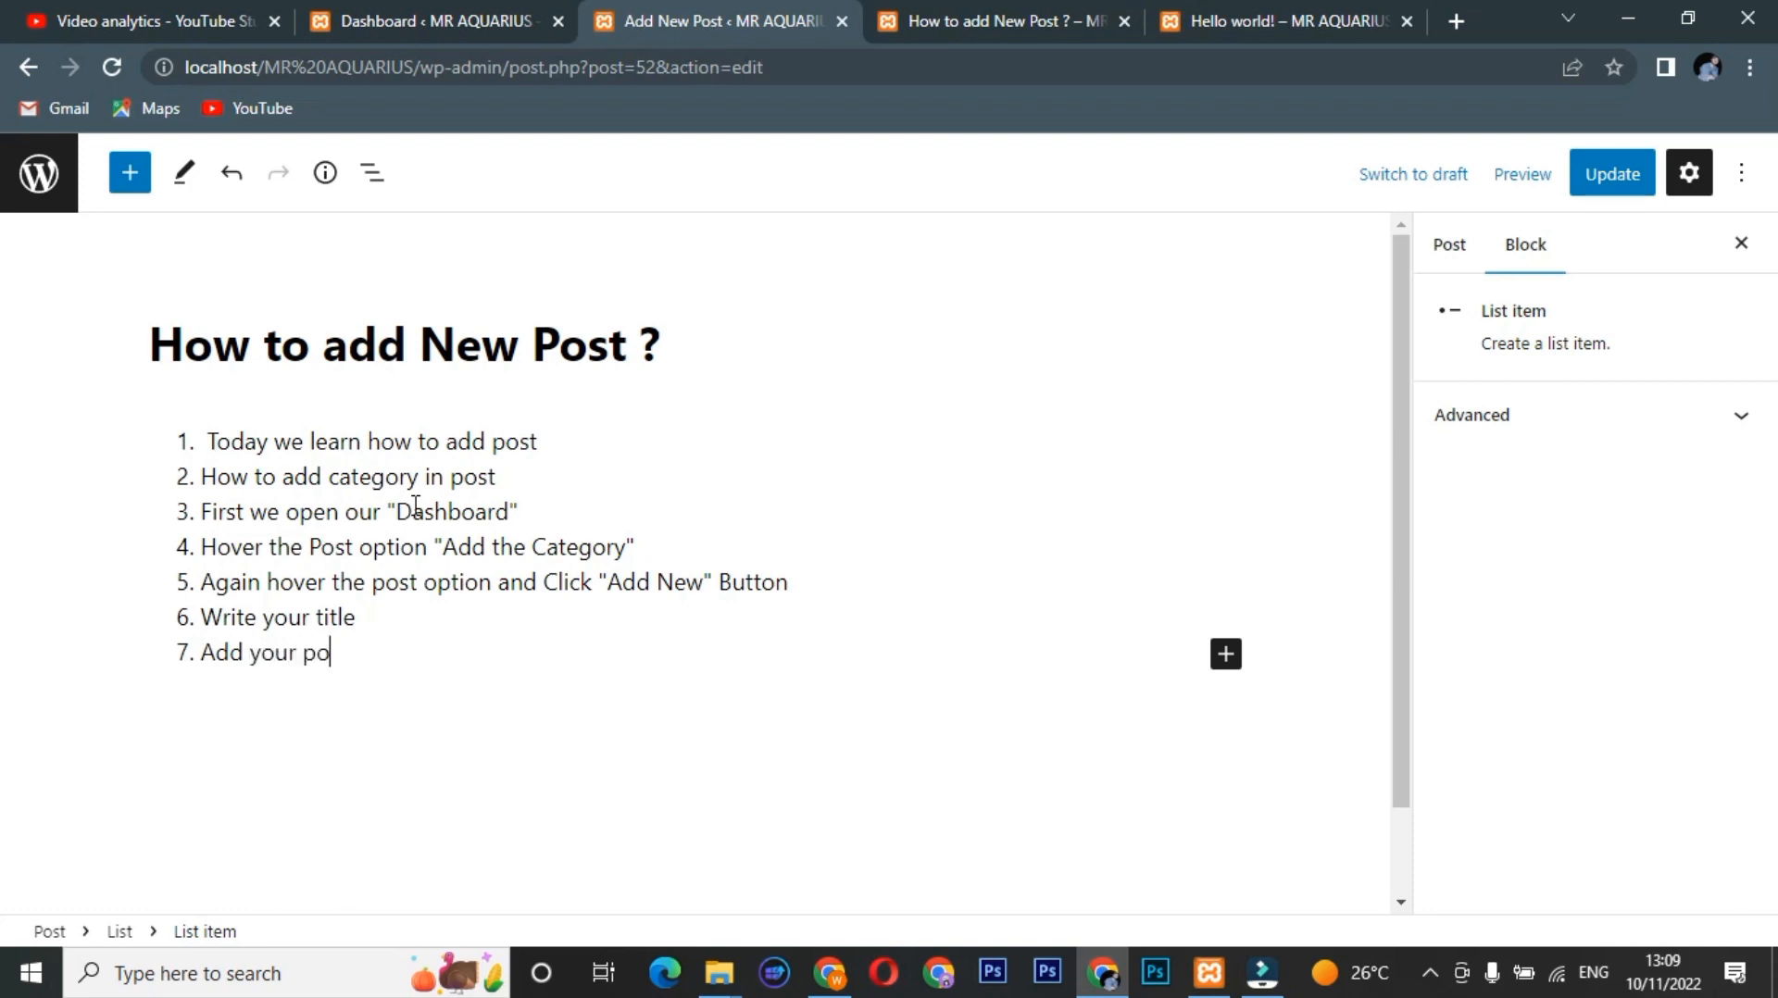
pyautogui.write('os')
pyautogui.press('BackSpace')
pyautogui.press('BackSpace')
pyautogui.write('st content')
pyautogui.press('Return')
pyautogui.write('Sele')
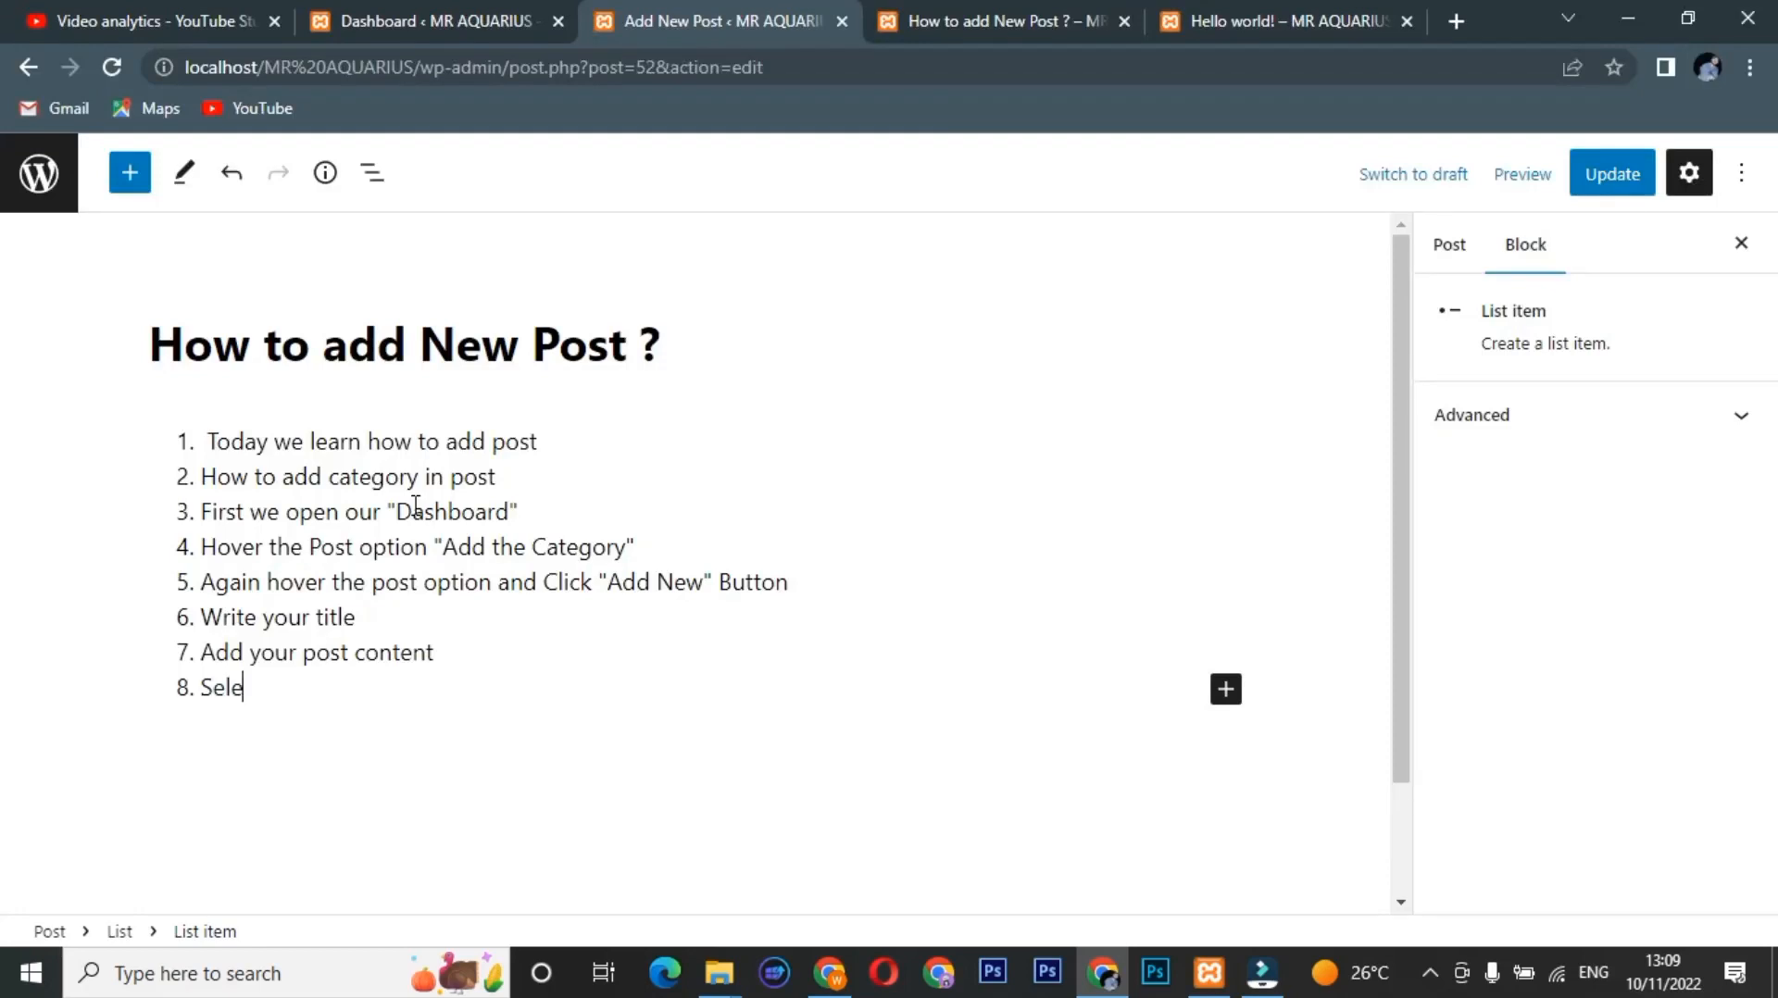
pyautogui.write('ct your category')
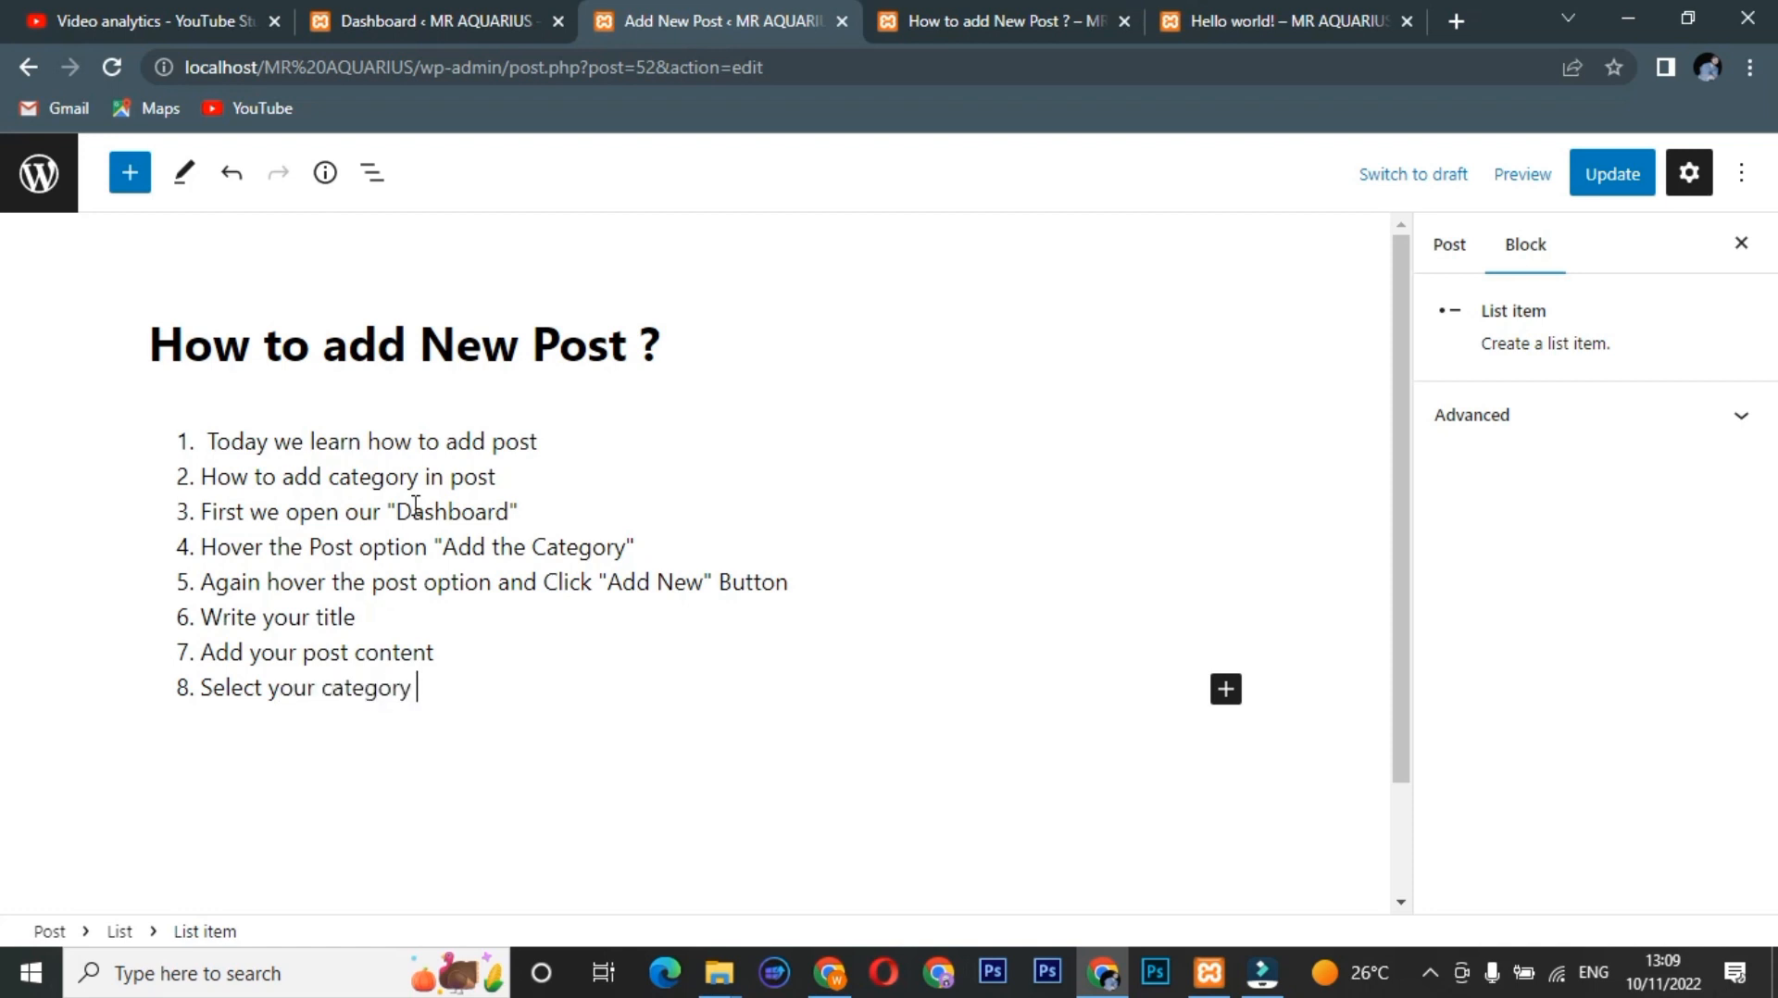
# Add the ninth item 'After follow these all steps press "Publish" Button' and save the update.
pyautogui.press('Return')
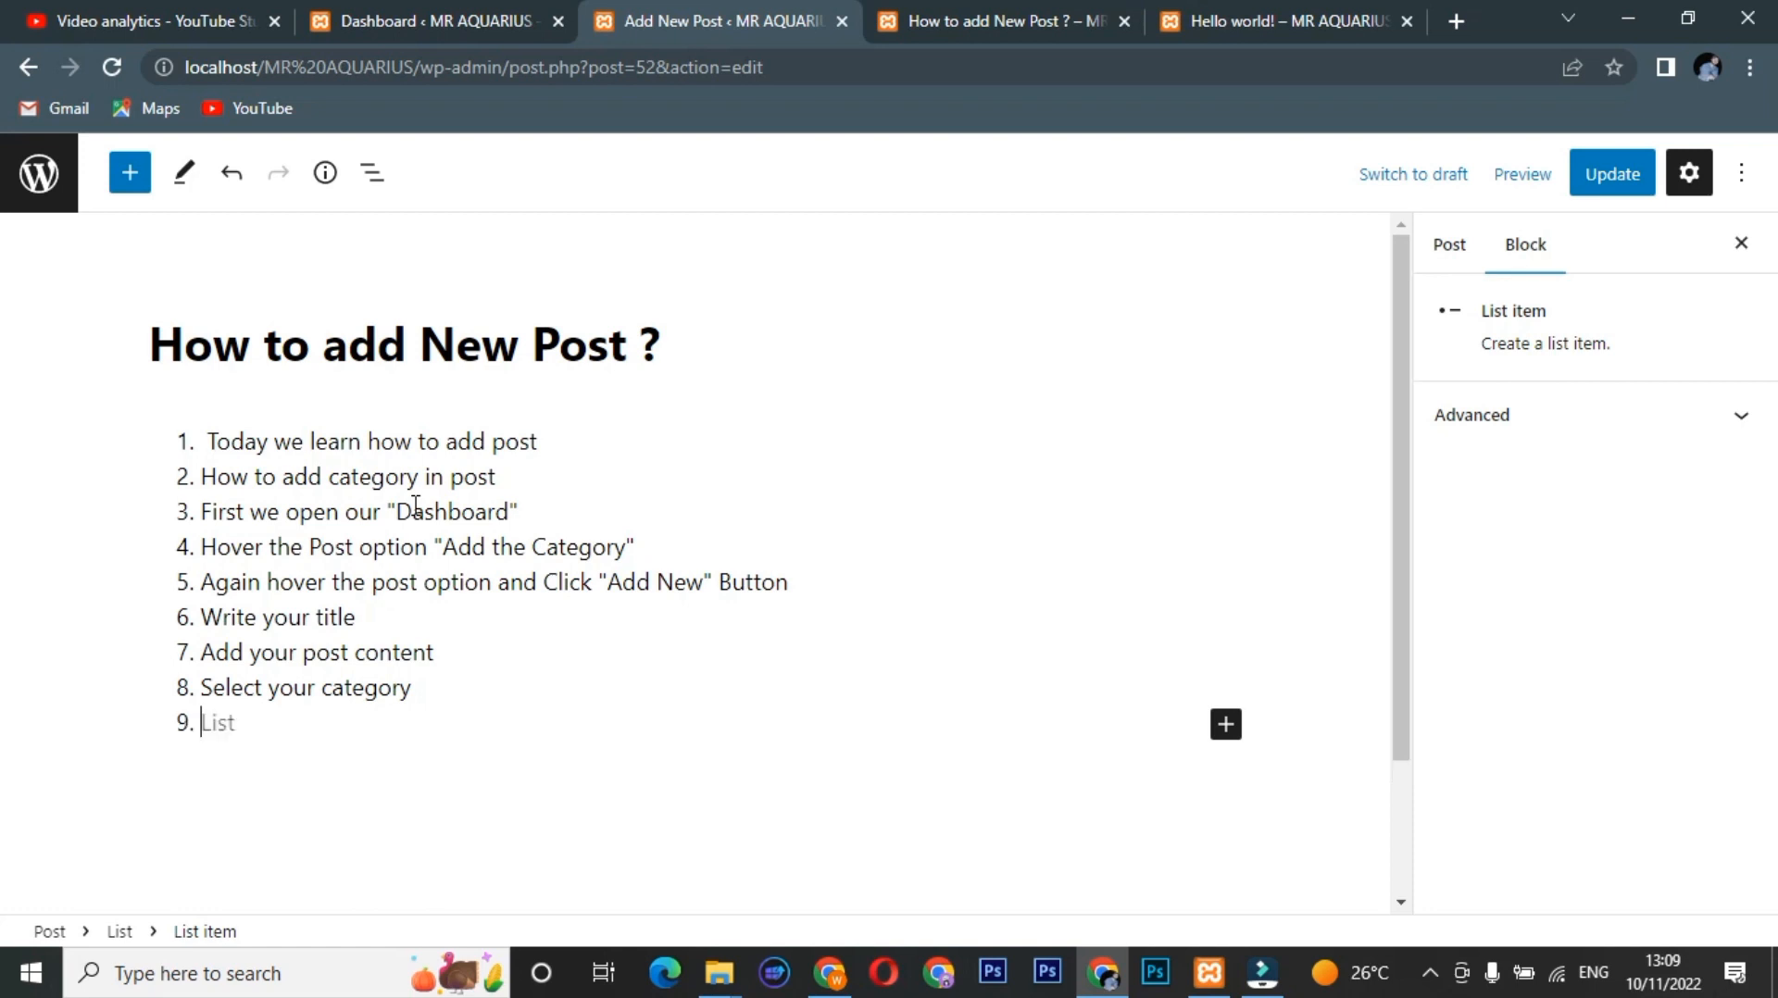
pyautogui.write('After follow th')
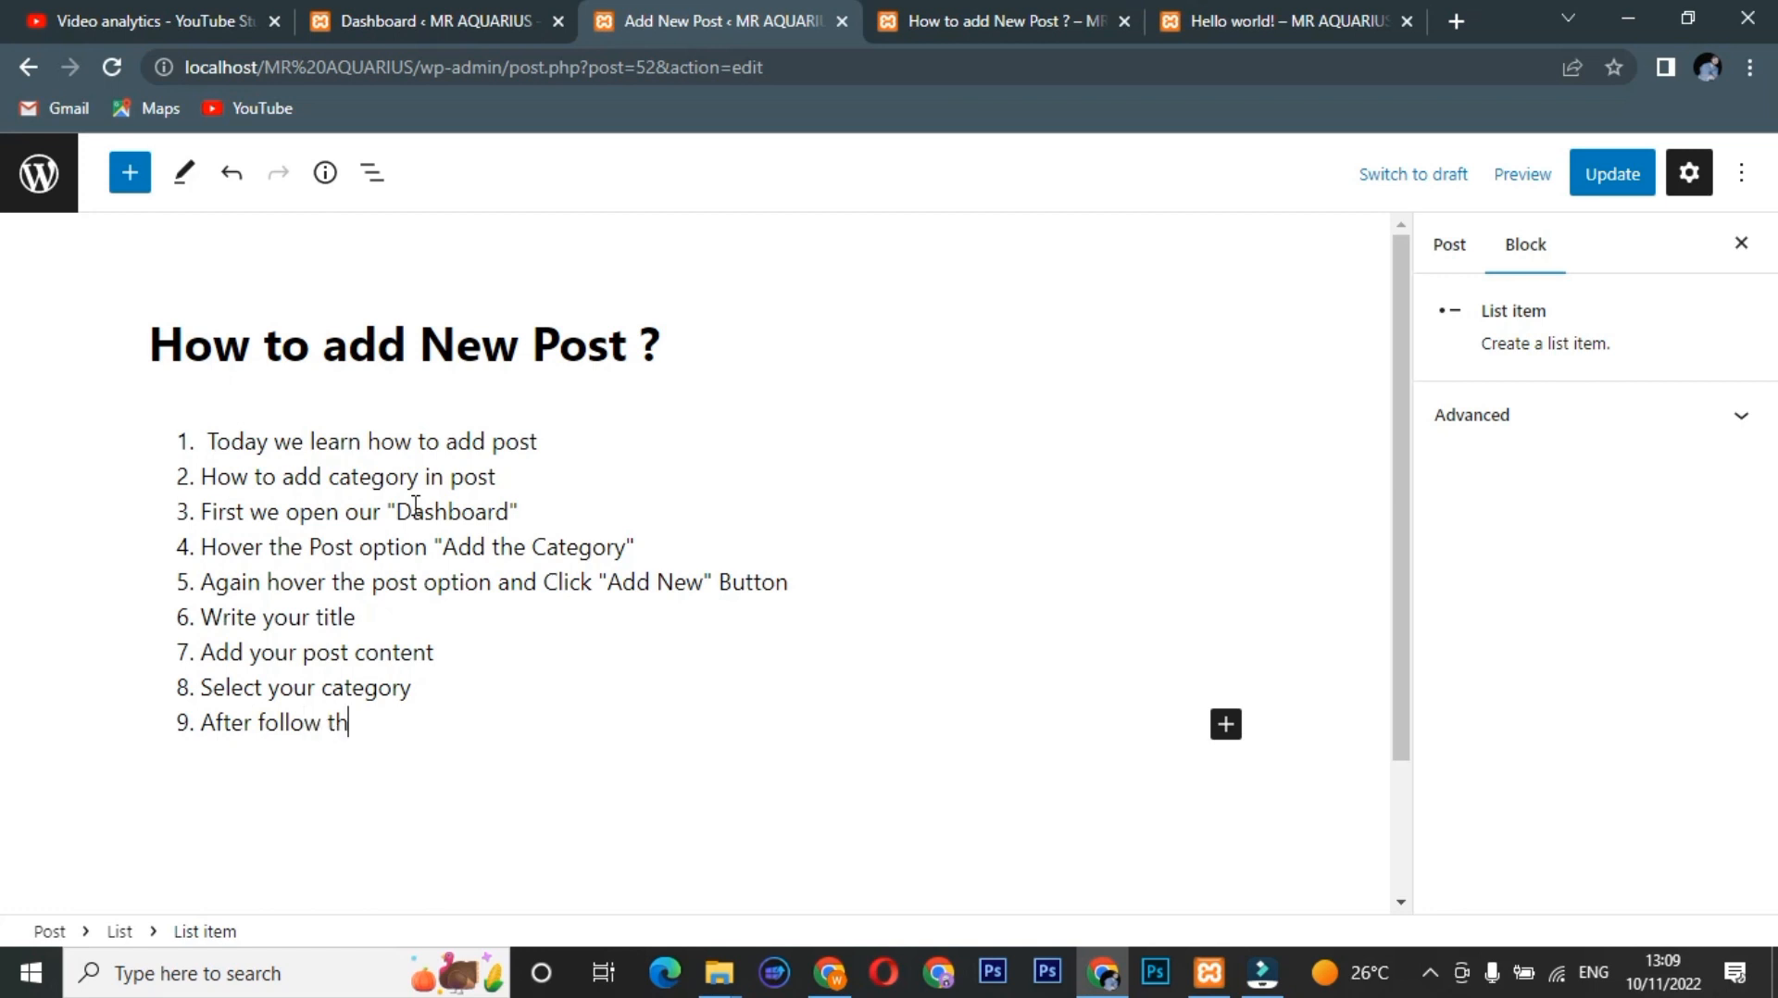
pyautogui.write('ese all steps')
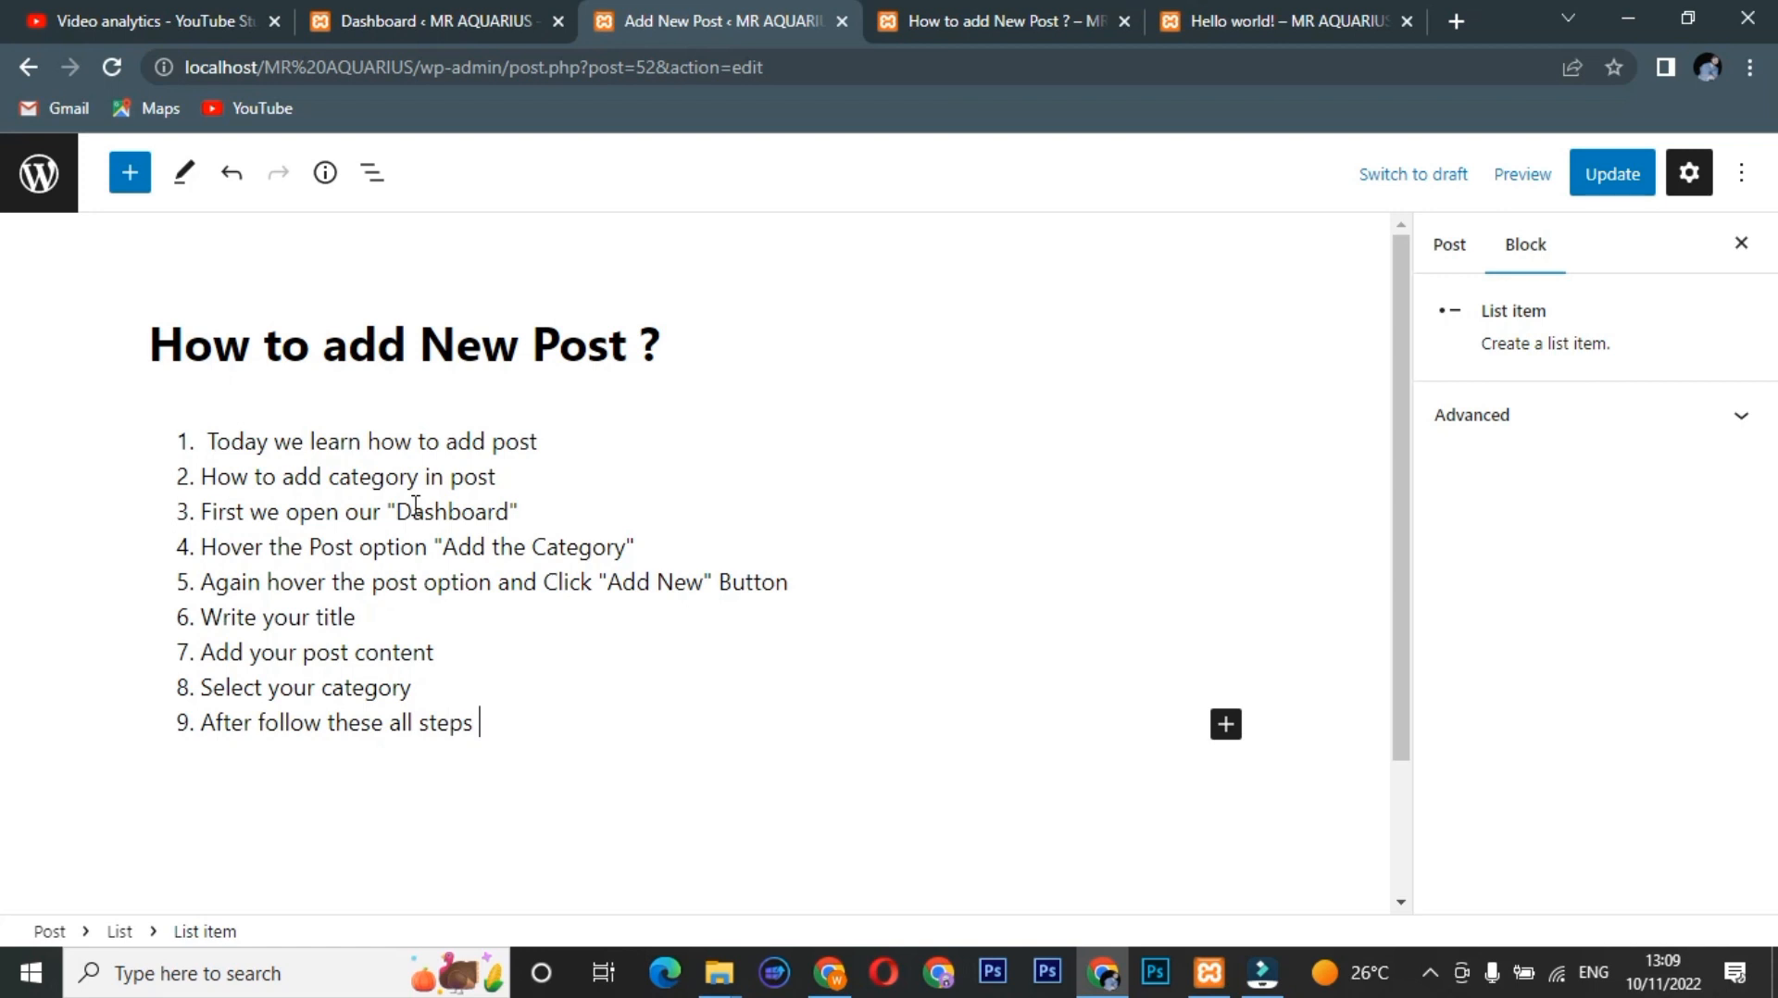
pyautogui.write(' press ""')
pyautogui.press('Left')
pyautogui.write('Publi')
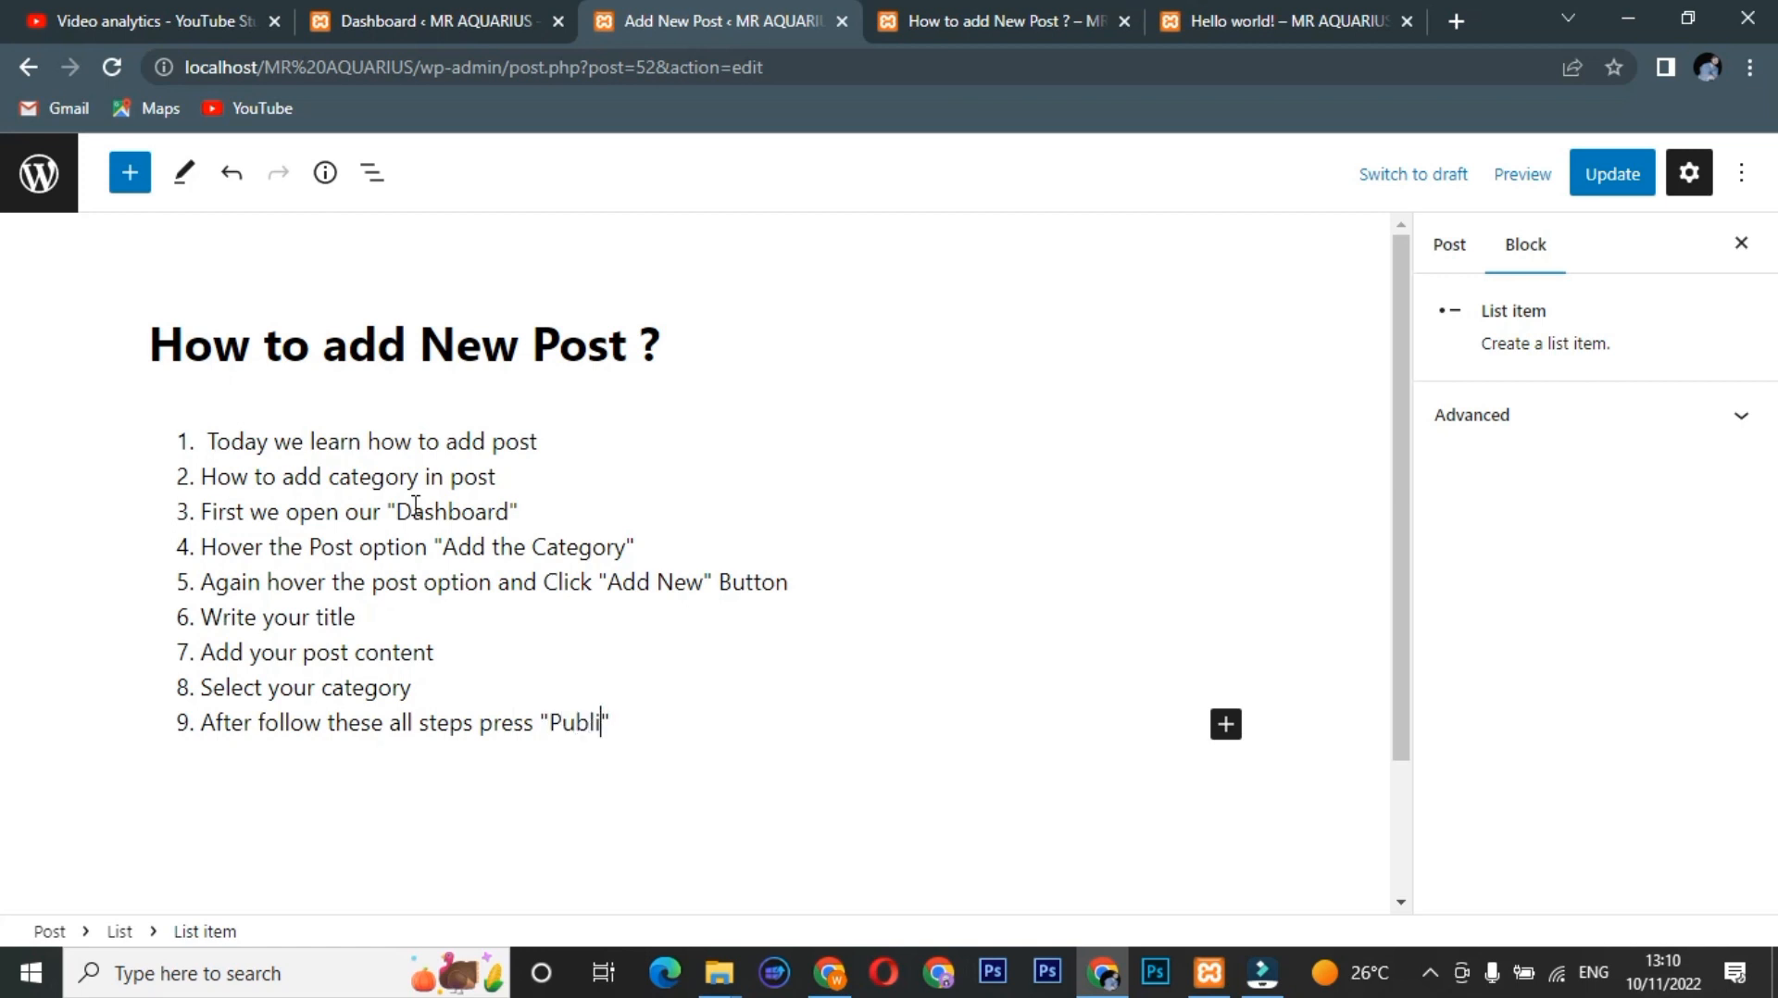
pyautogui.write('sh')
pyautogui.press('Right')
pyautogui.write('B')
pyautogui.press('BackSpace')
pyautogui.write('Button')
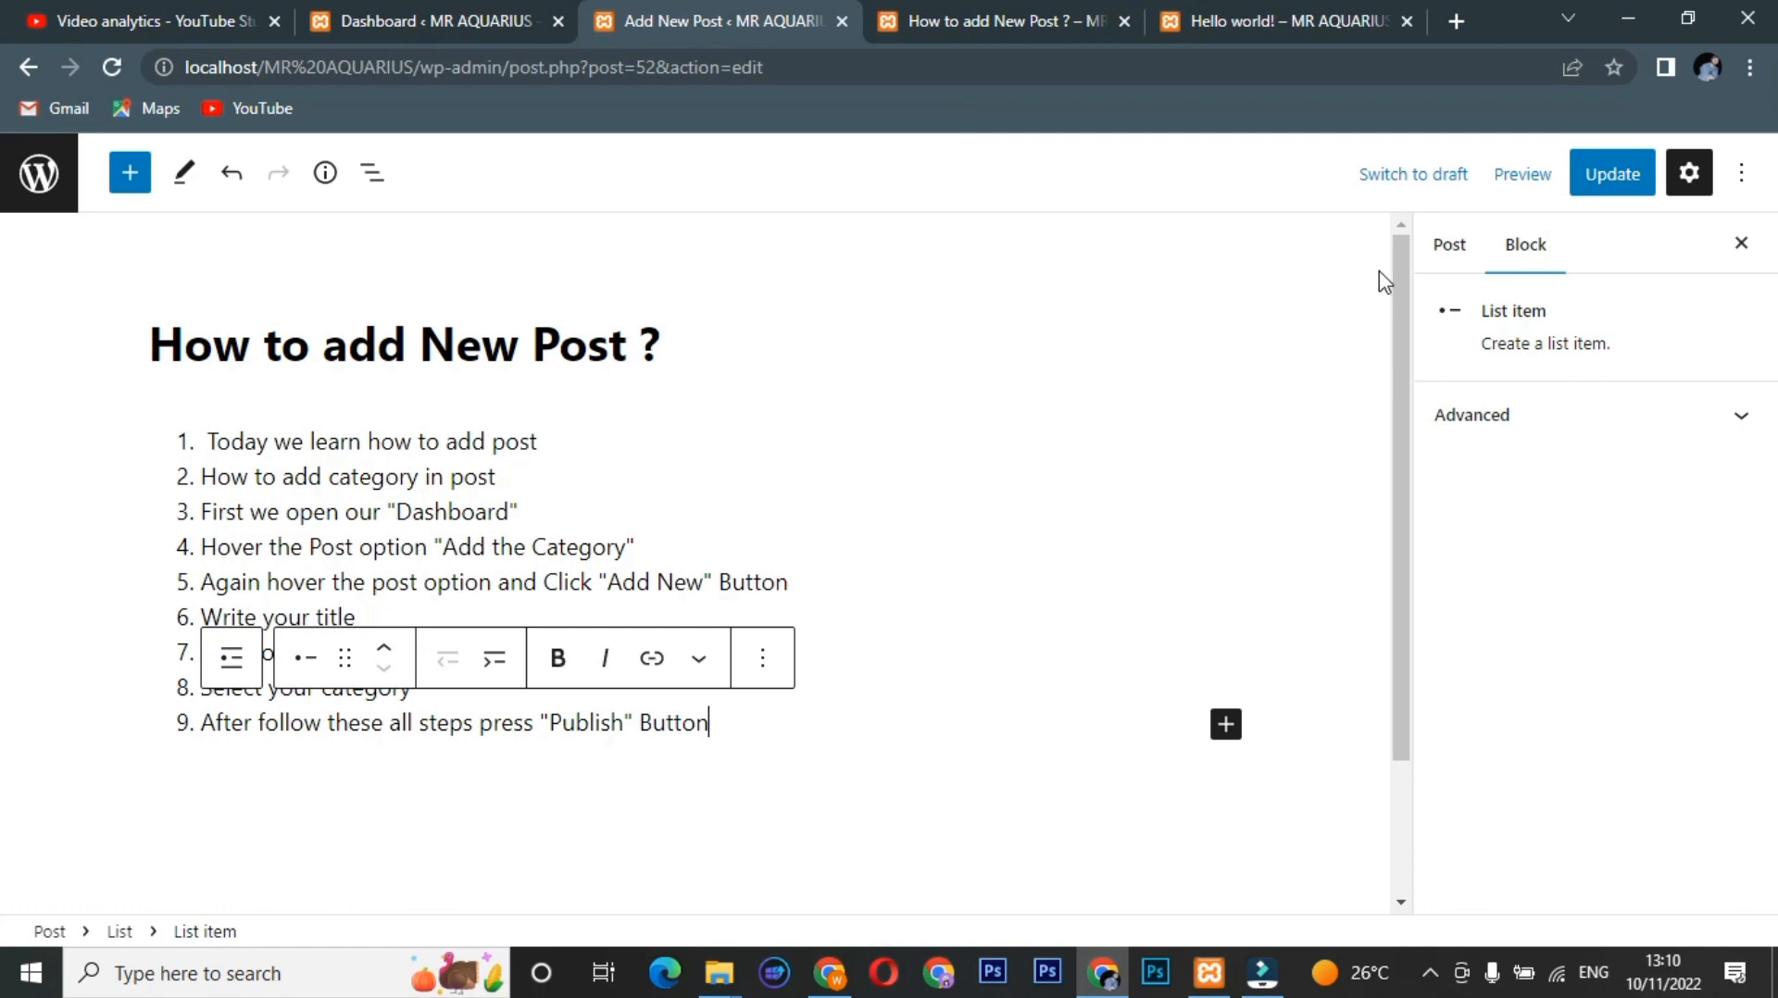
pyautogui.click(1602, 173)
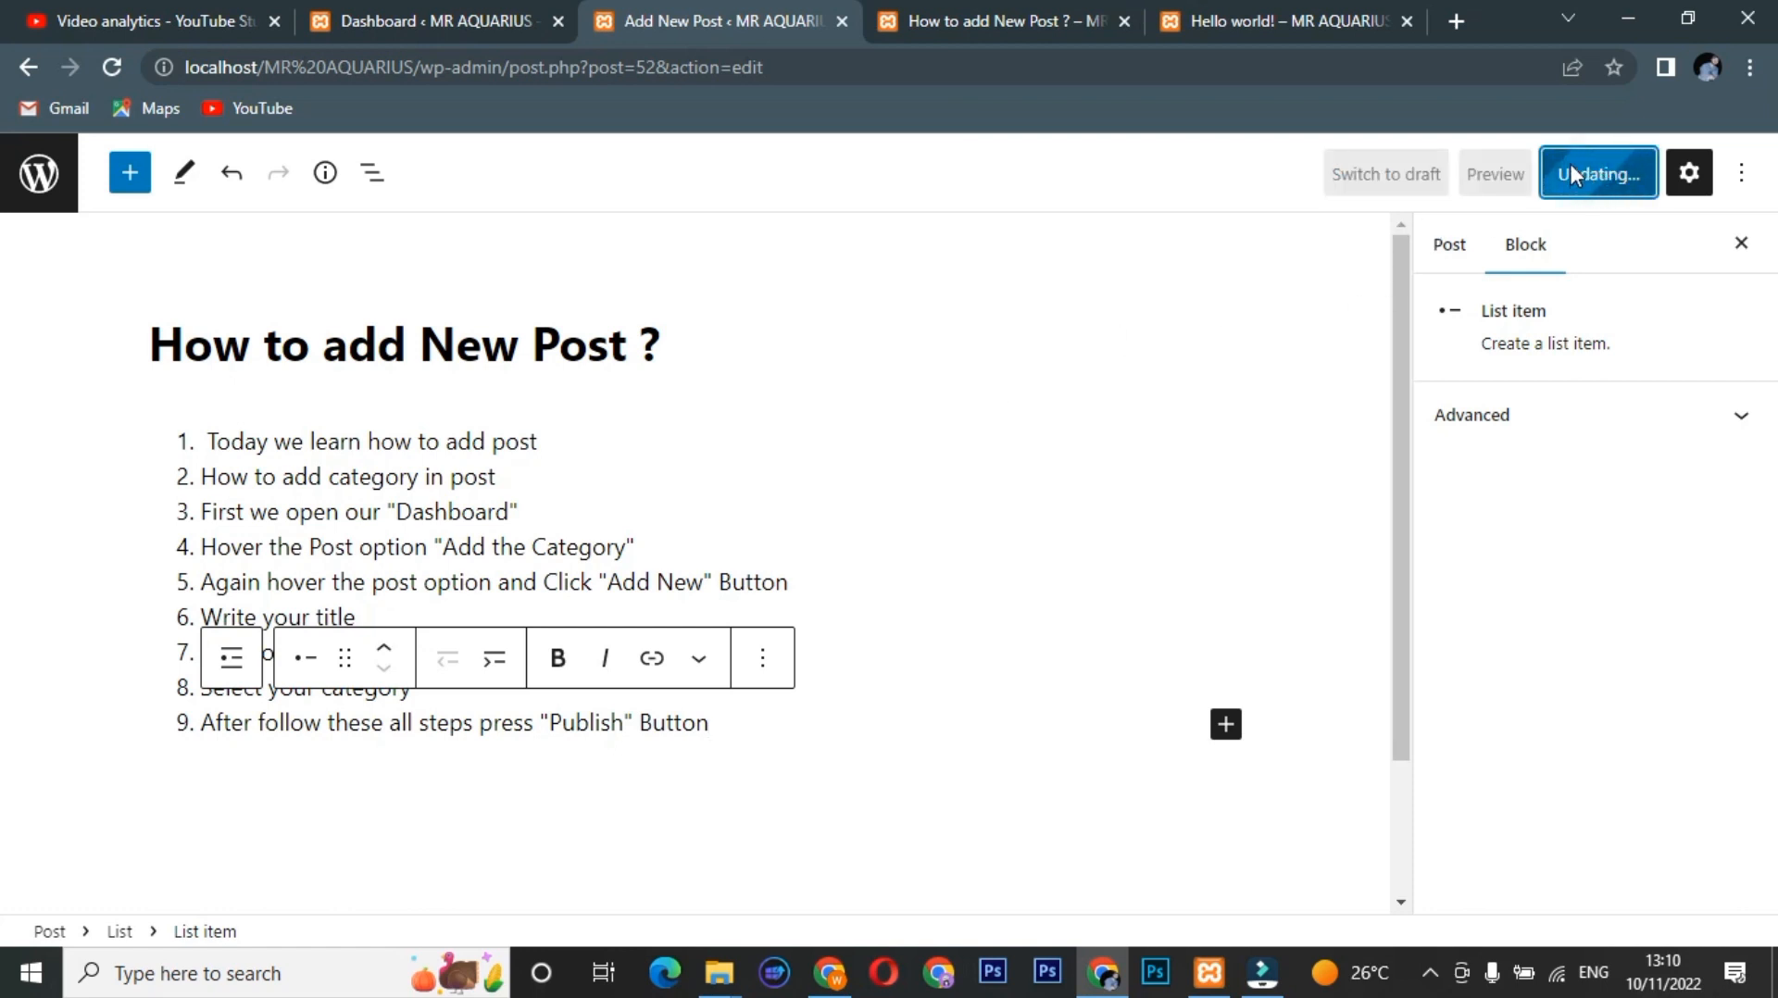
# Reload the live post to check the nine-step list above the Technology category.
pyautogui.click(969, 11)
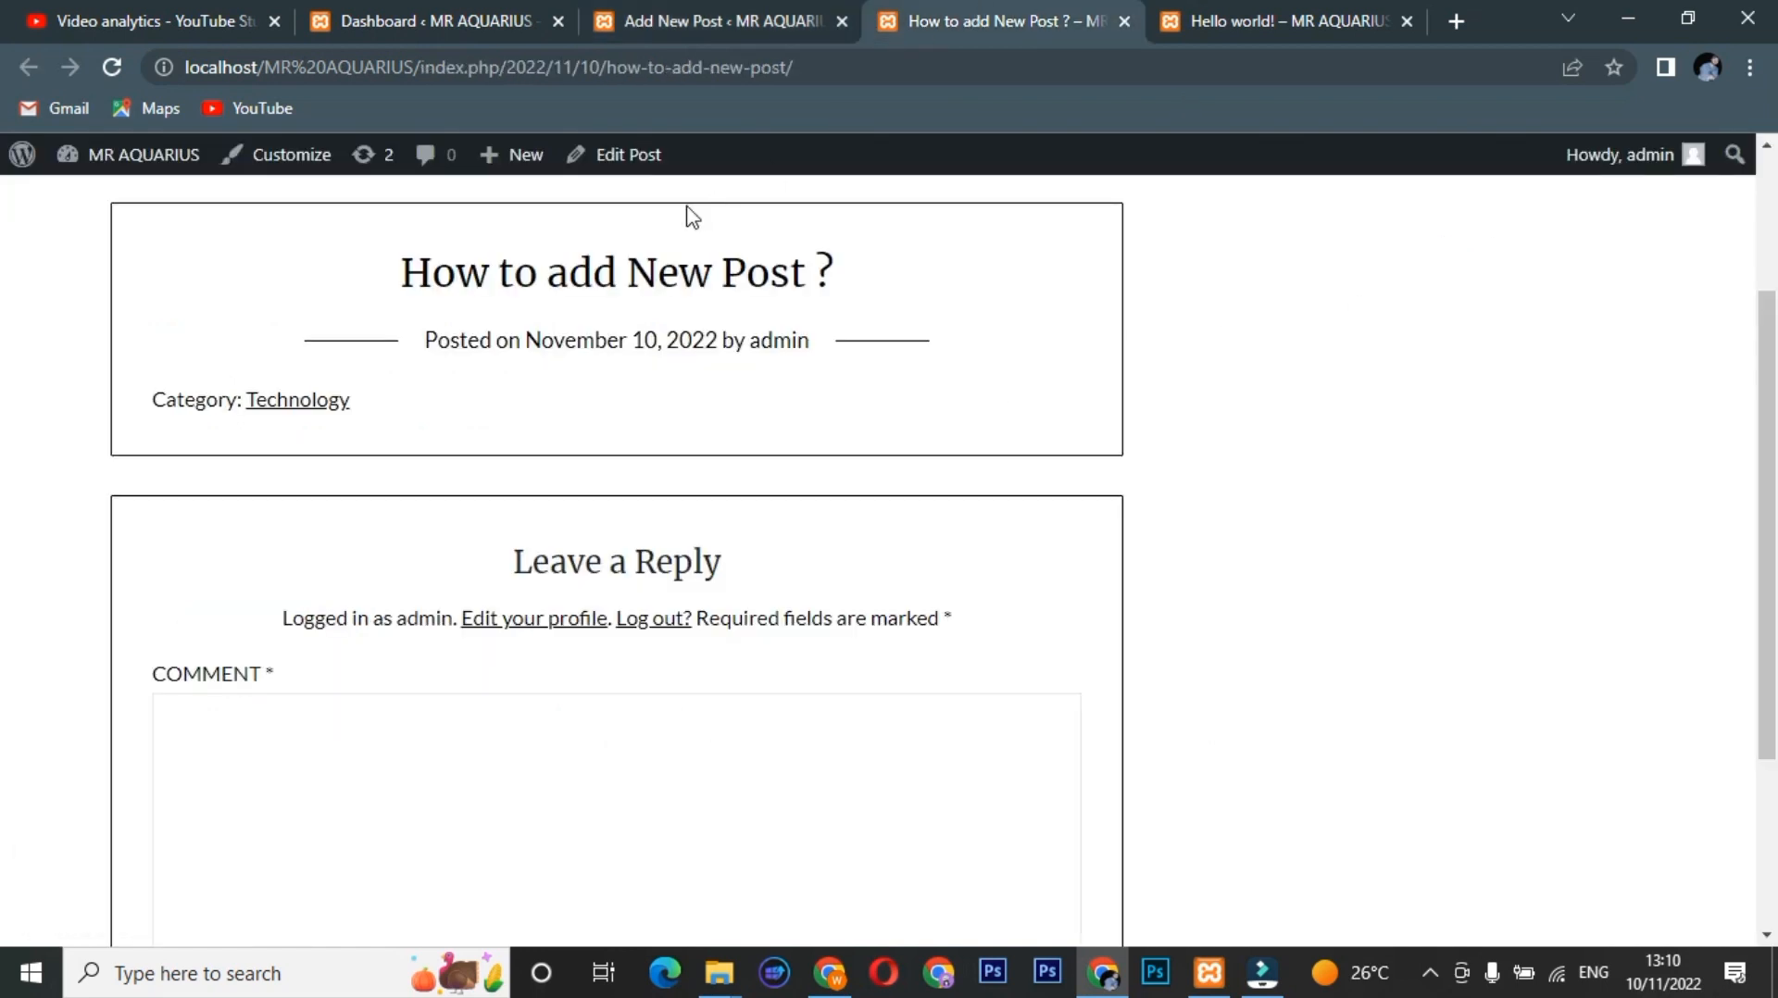
pyautogui.click(113, 68)
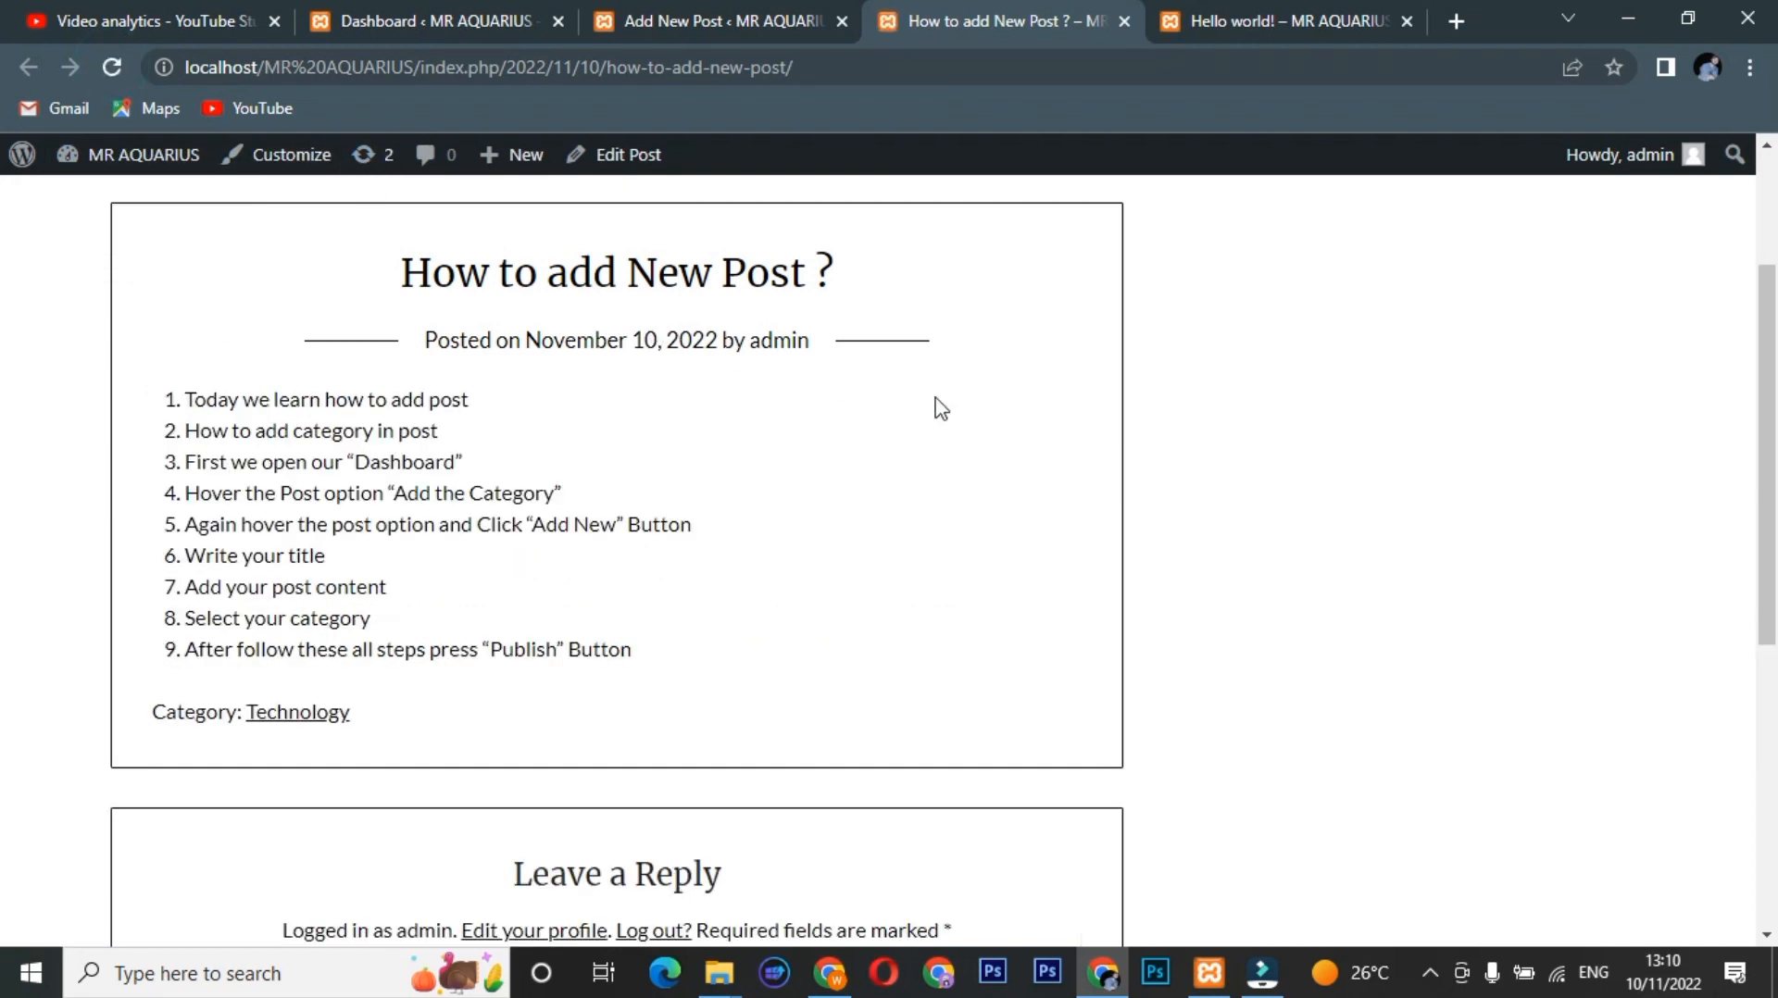
pyautogui.scroll(3, 5, 413)
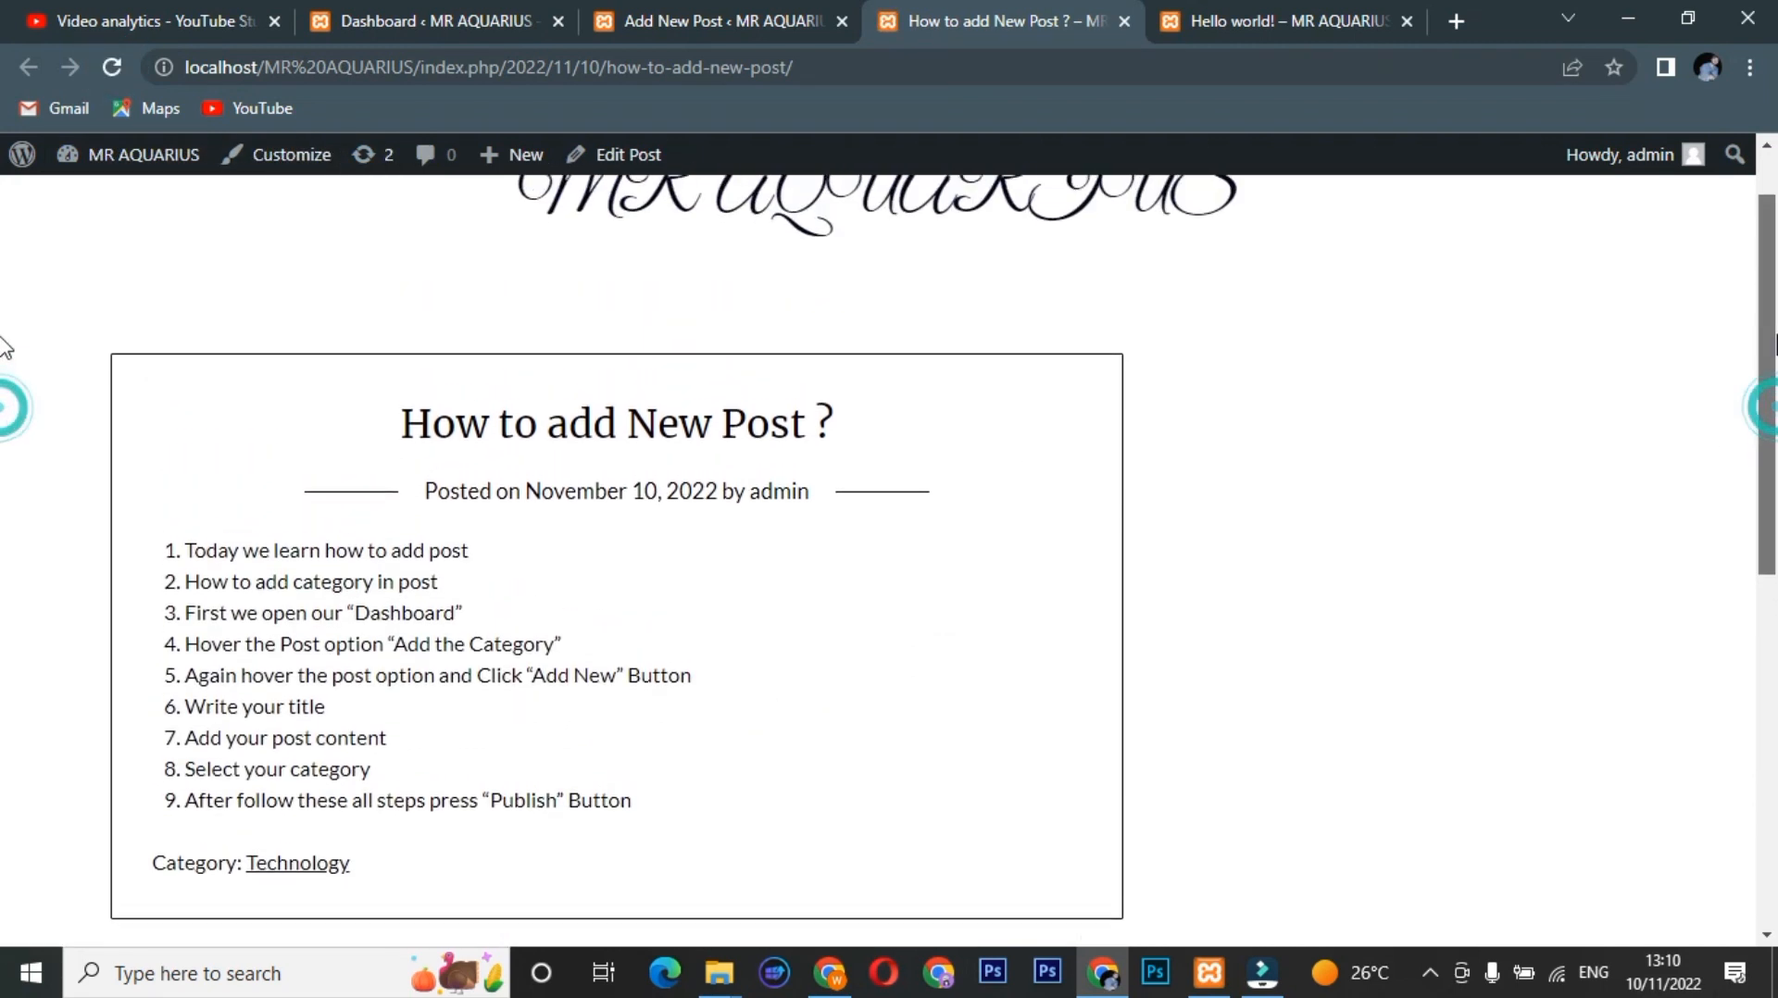
pyautogui.scroll(-2, 3, 401)
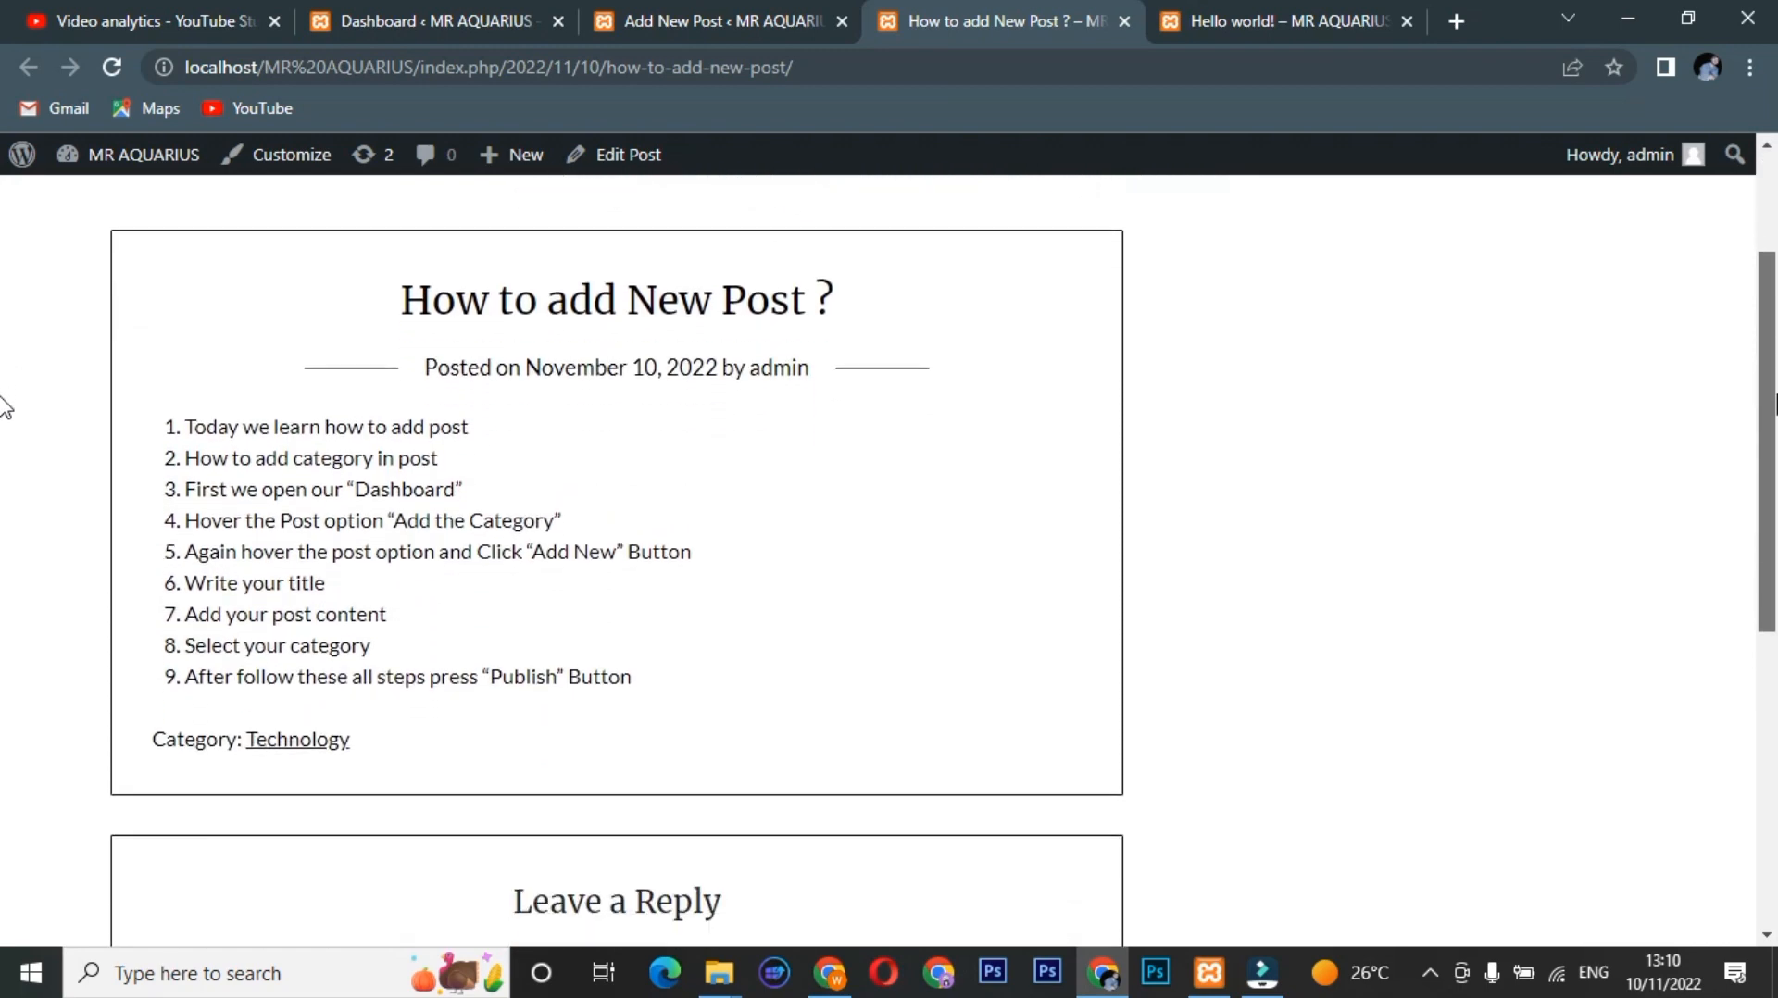